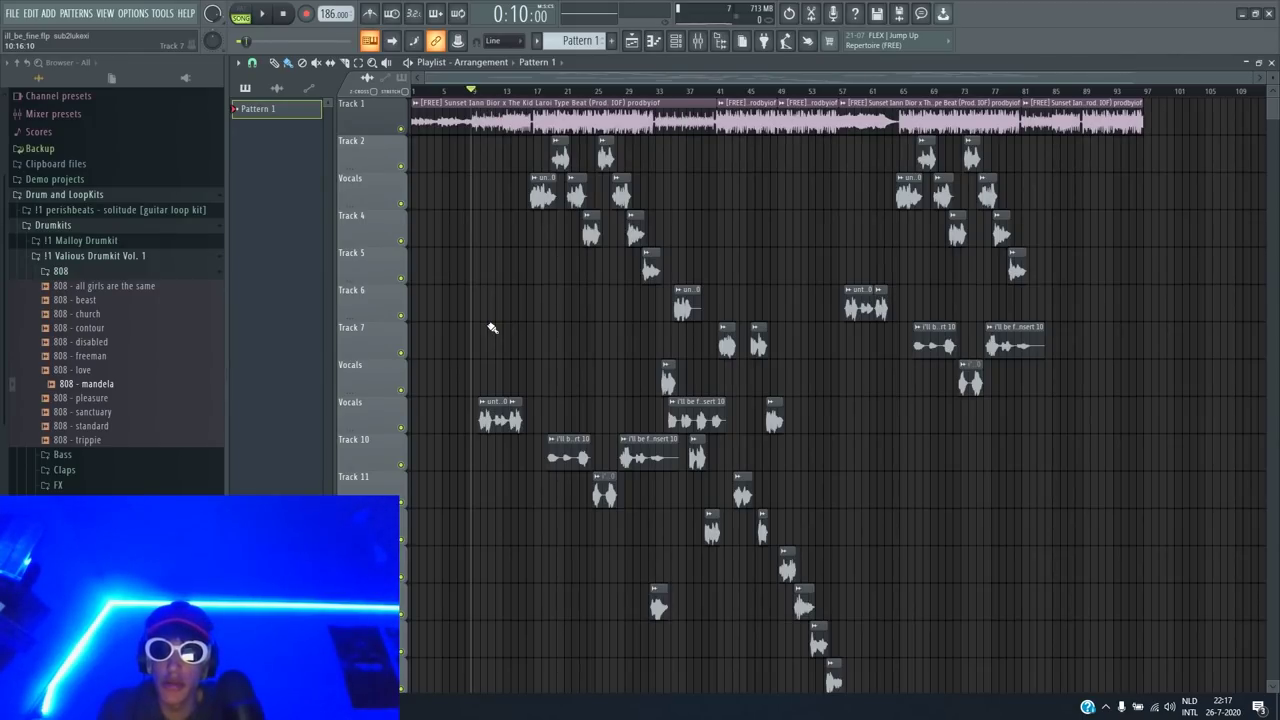
Confirm the Vocals clip is normalized, then set the song position near bar 9
double_click(500, 418)
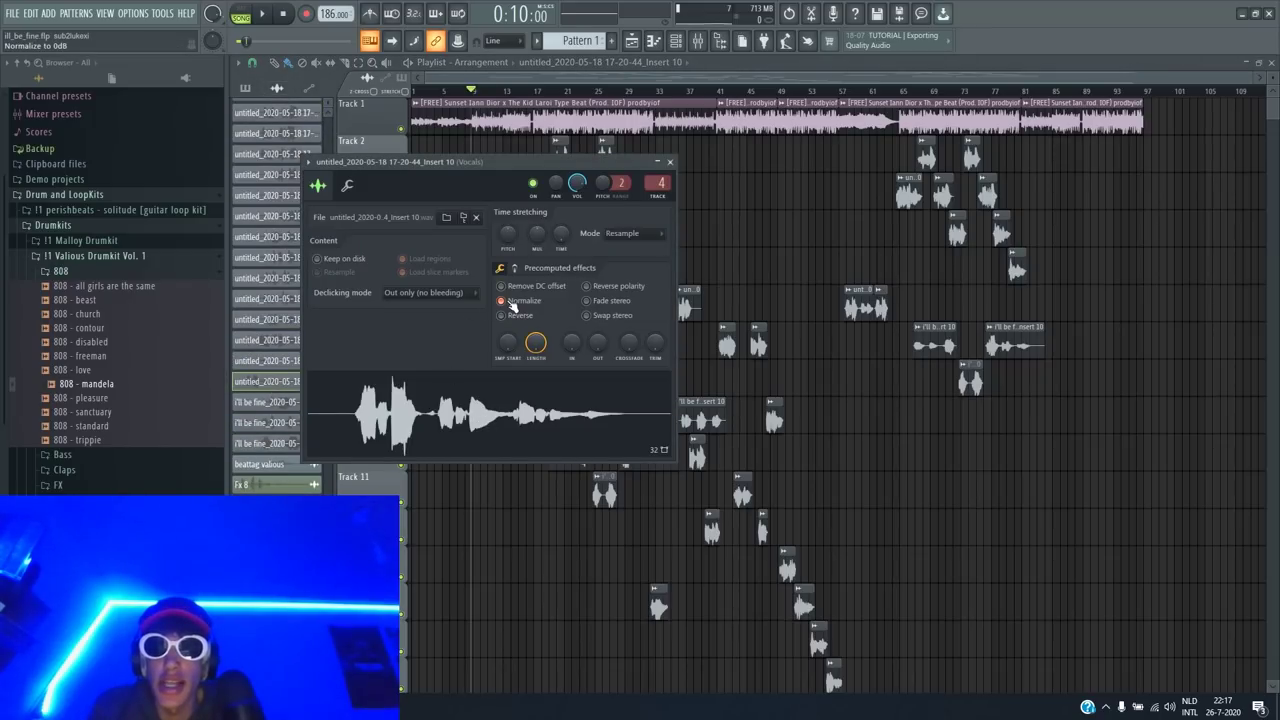
click(669, 161)
scroll(491, 423, up, 5)
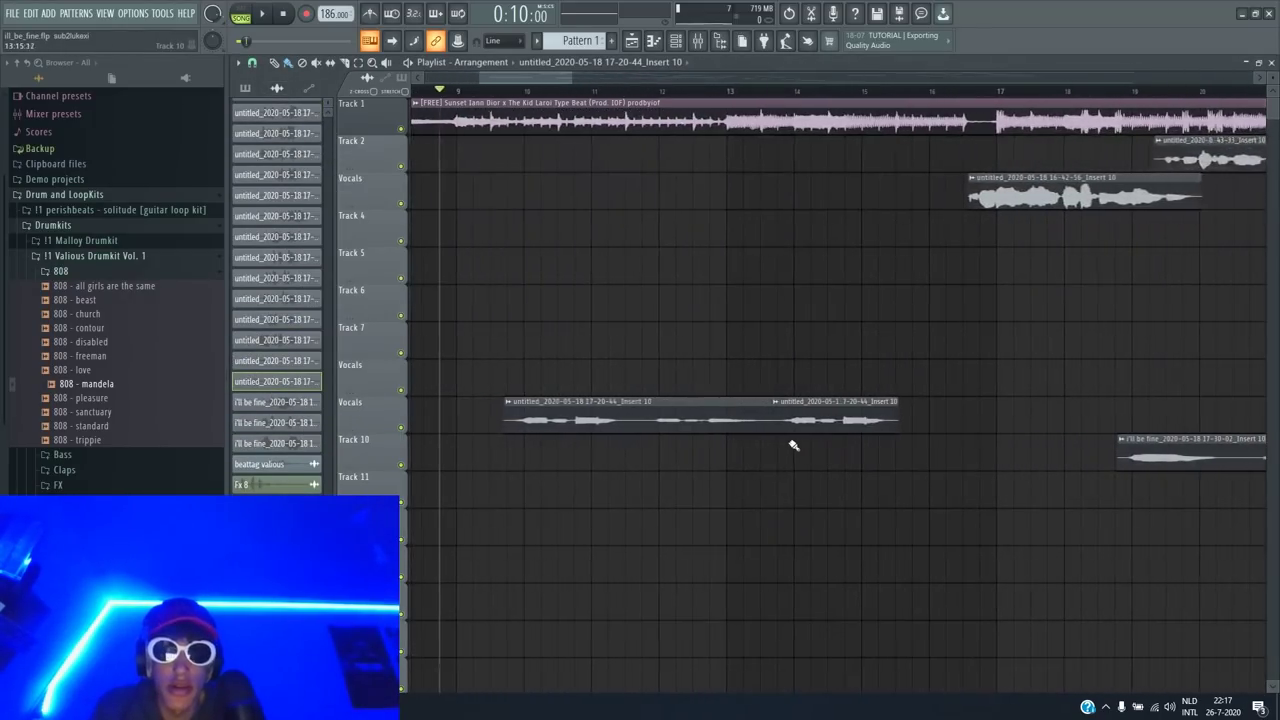
mouse_move(538, 91)
mouse_down()
mouse_move(708, 143)
mouse_move(523, 394)
mouse_up()
click(531, 91)
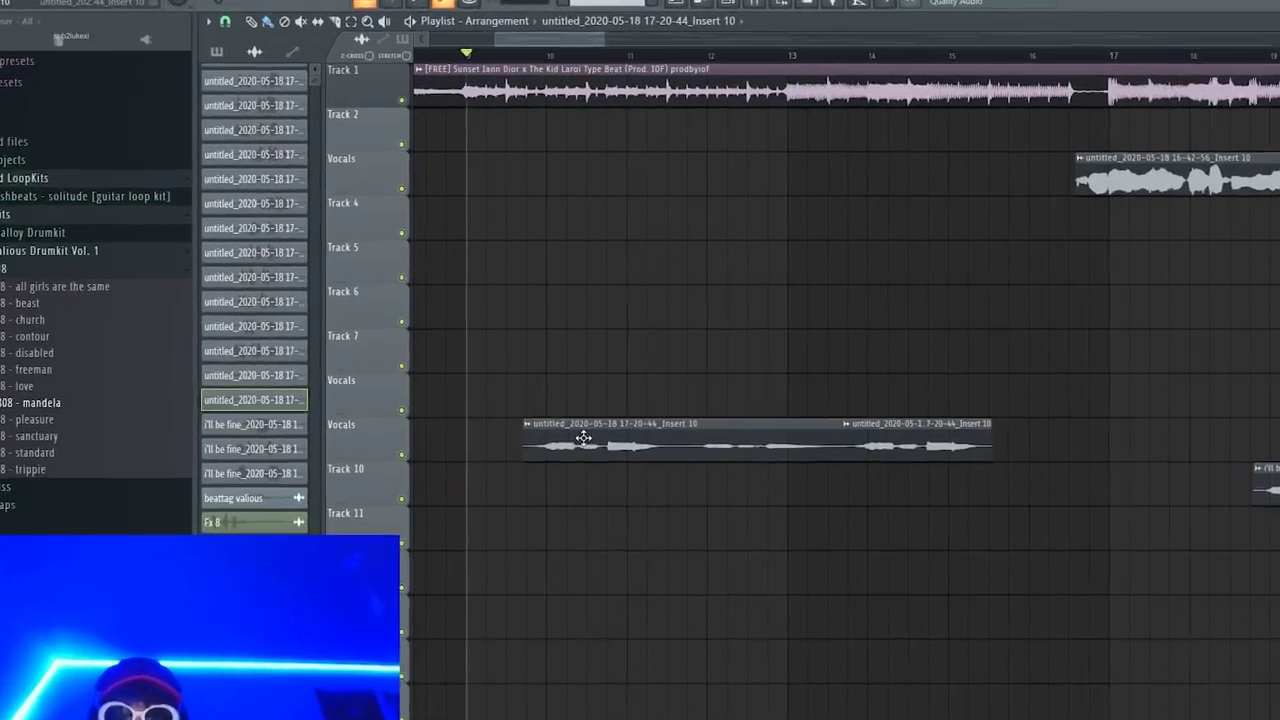
Recheck the Insert 10 clip's settings and drag the song position back to 0:07:09
double_click(583, 438)
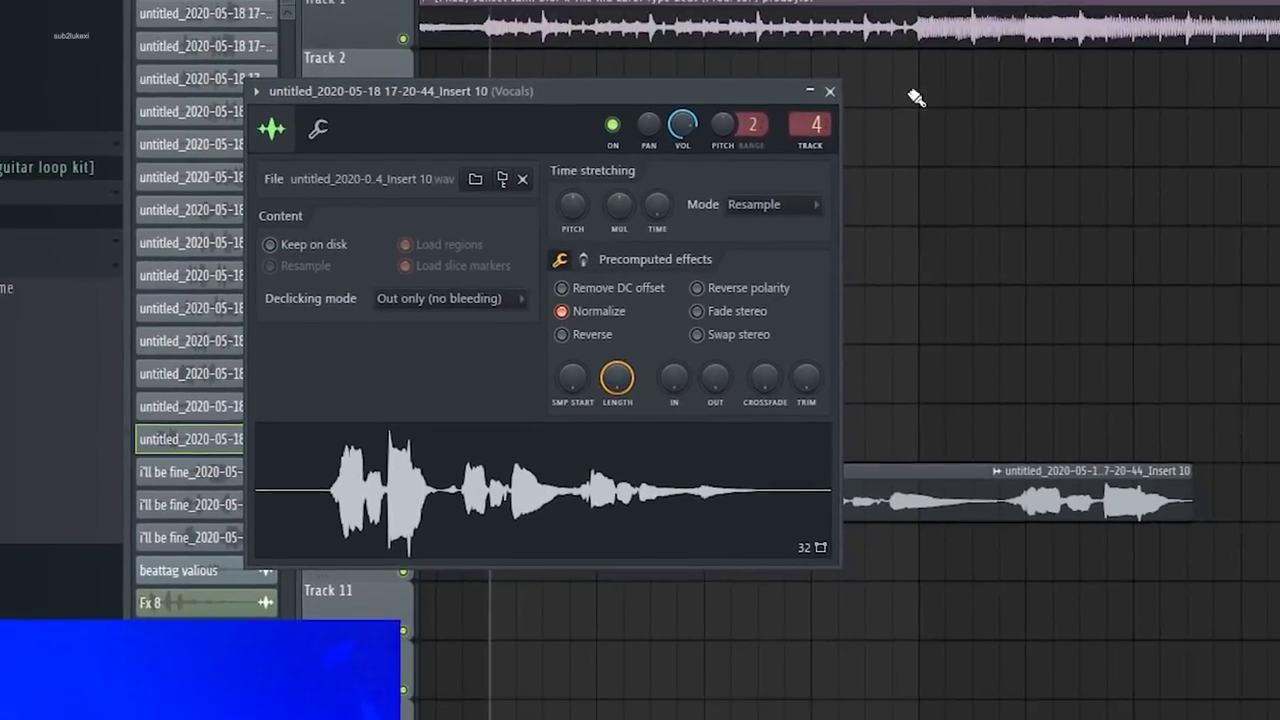
click(726, 139)
scroll(673, 162, down, 3)
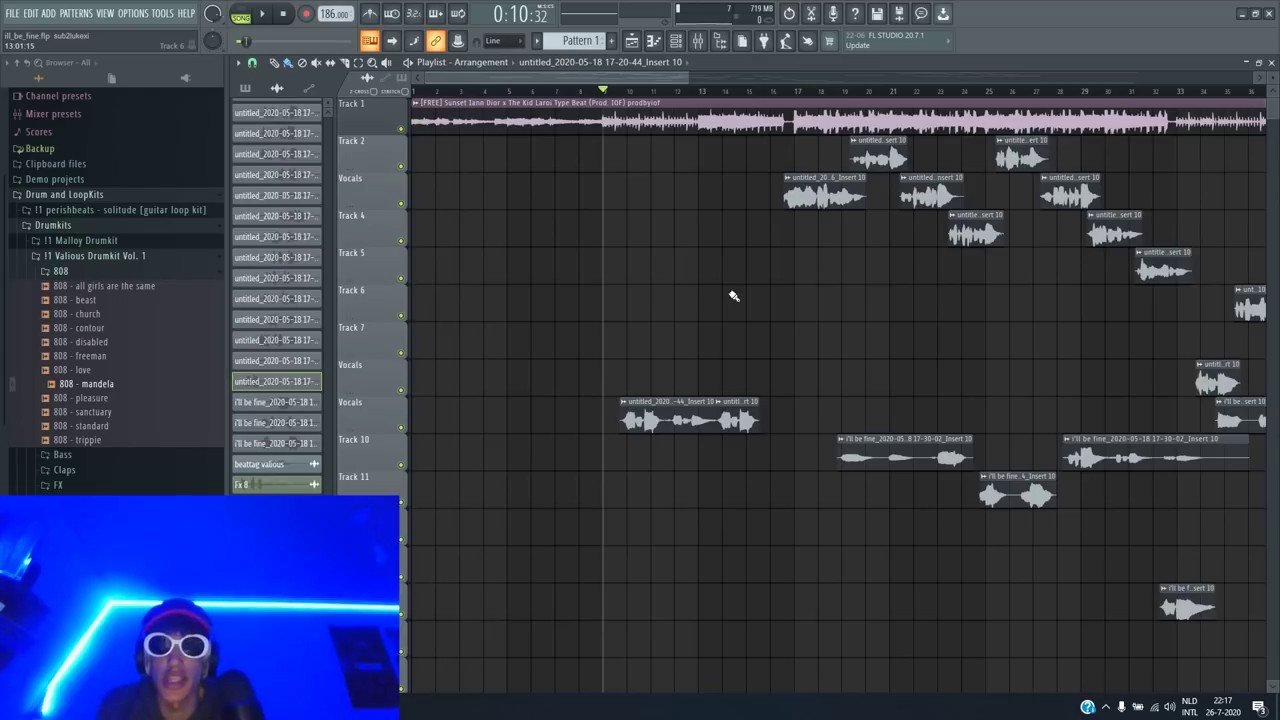
scroll(660, 294, down, 3)
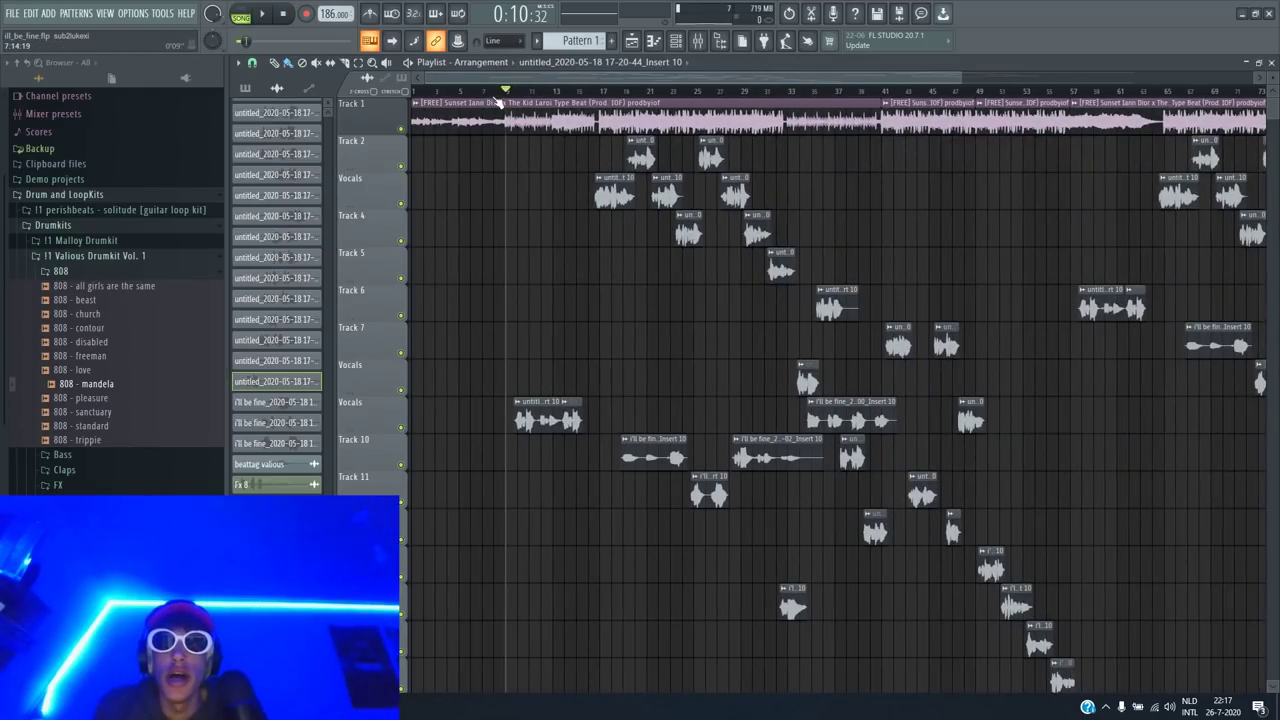
drag(490, 93, 479, 93)
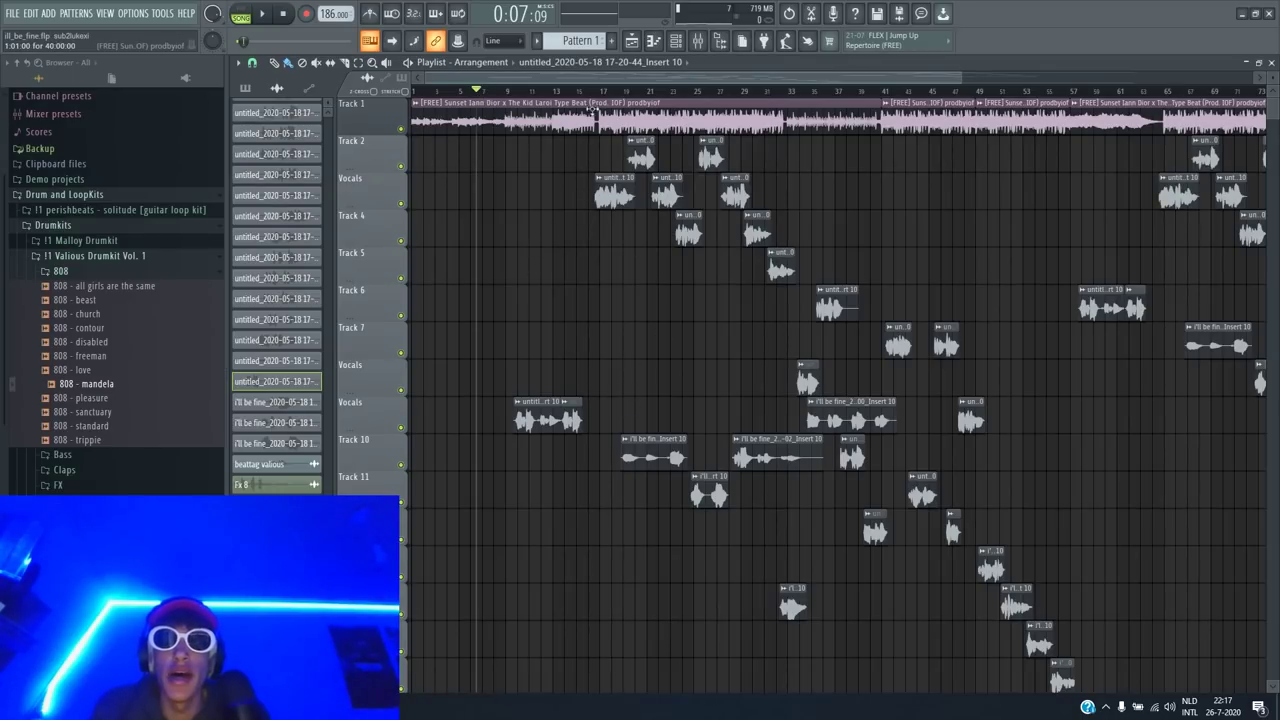
Jump to bar 17, show the Vocals insert in the Mixer, and play then stop the vocals
click(594, 100)
scroll(594, 103, up, 3)
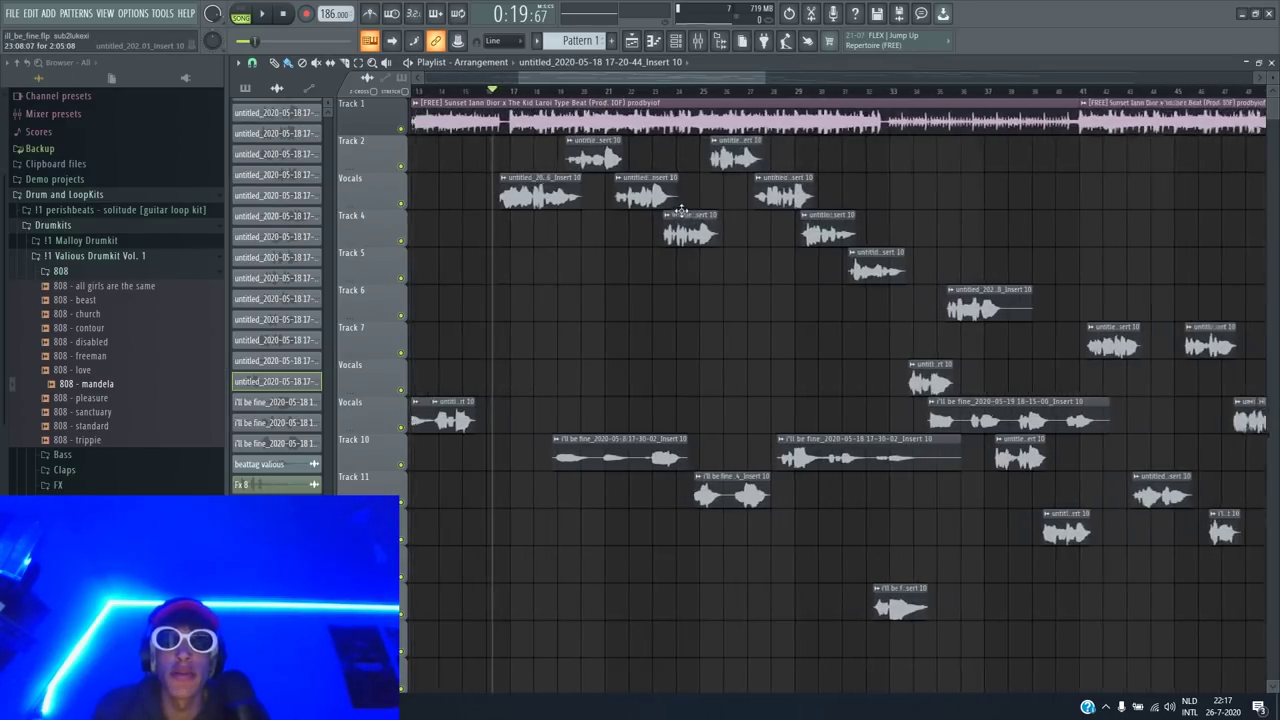
key(F9)
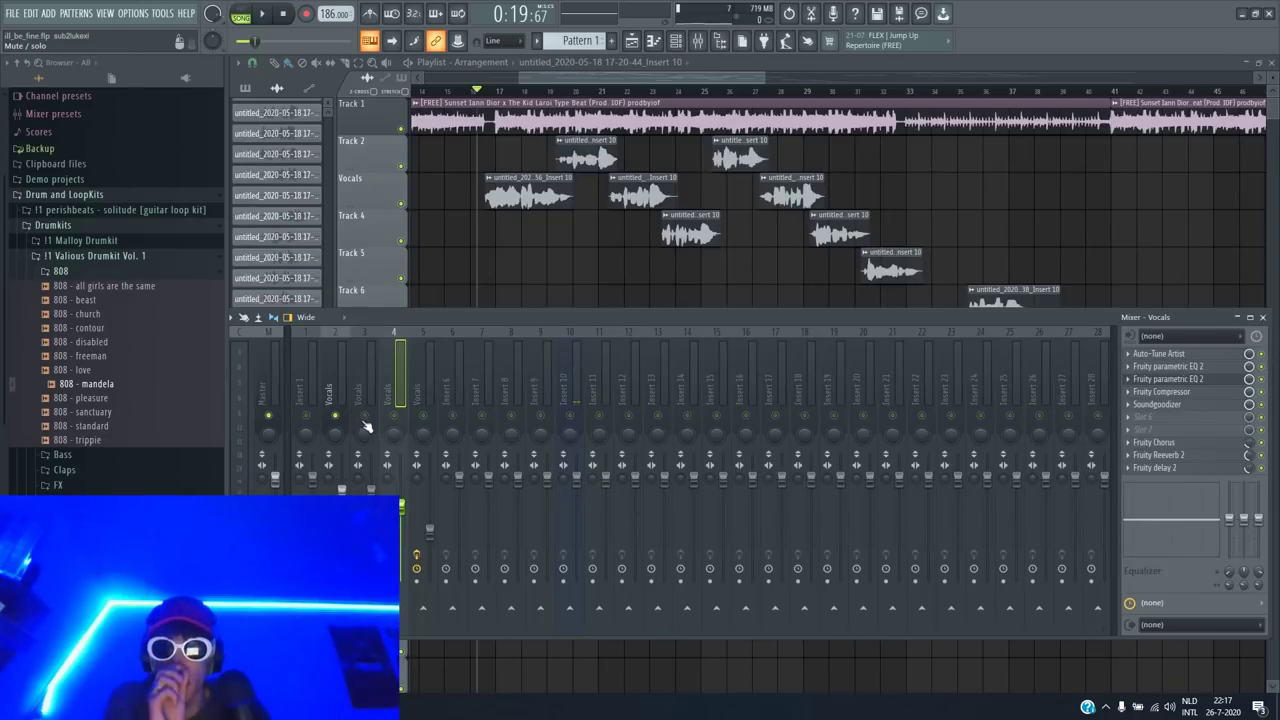
click(340, 423)
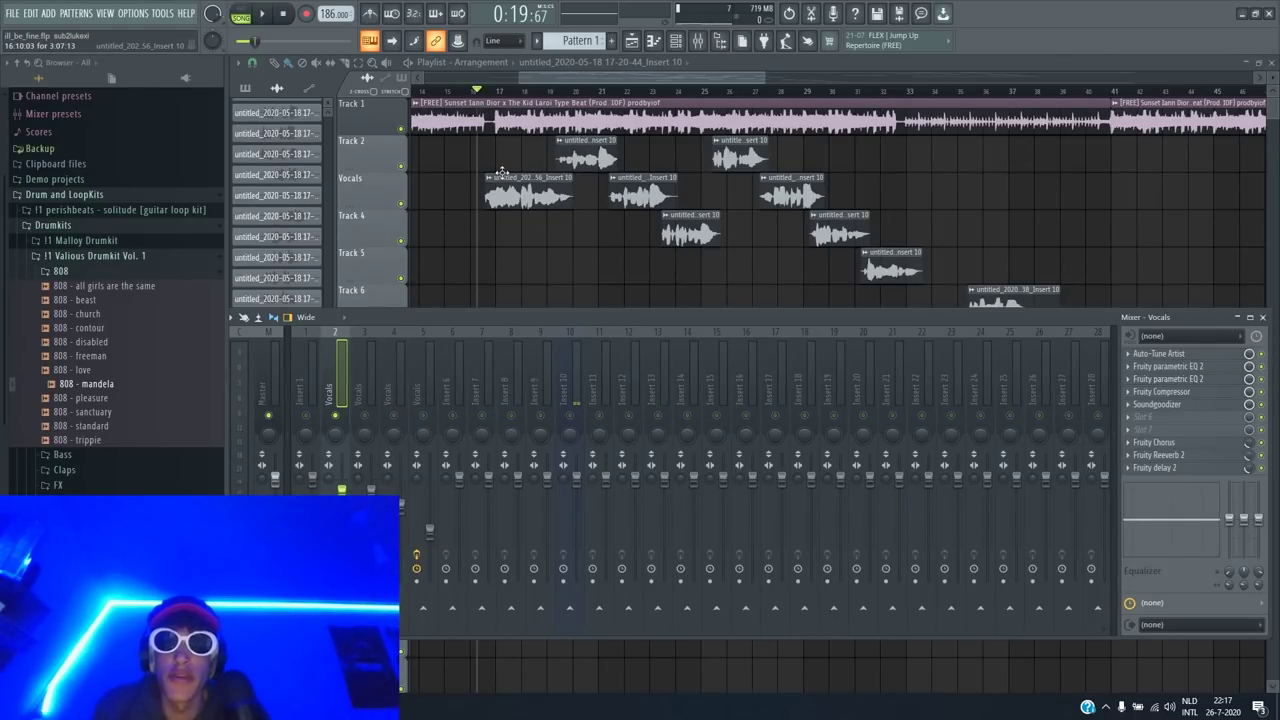
key(space)
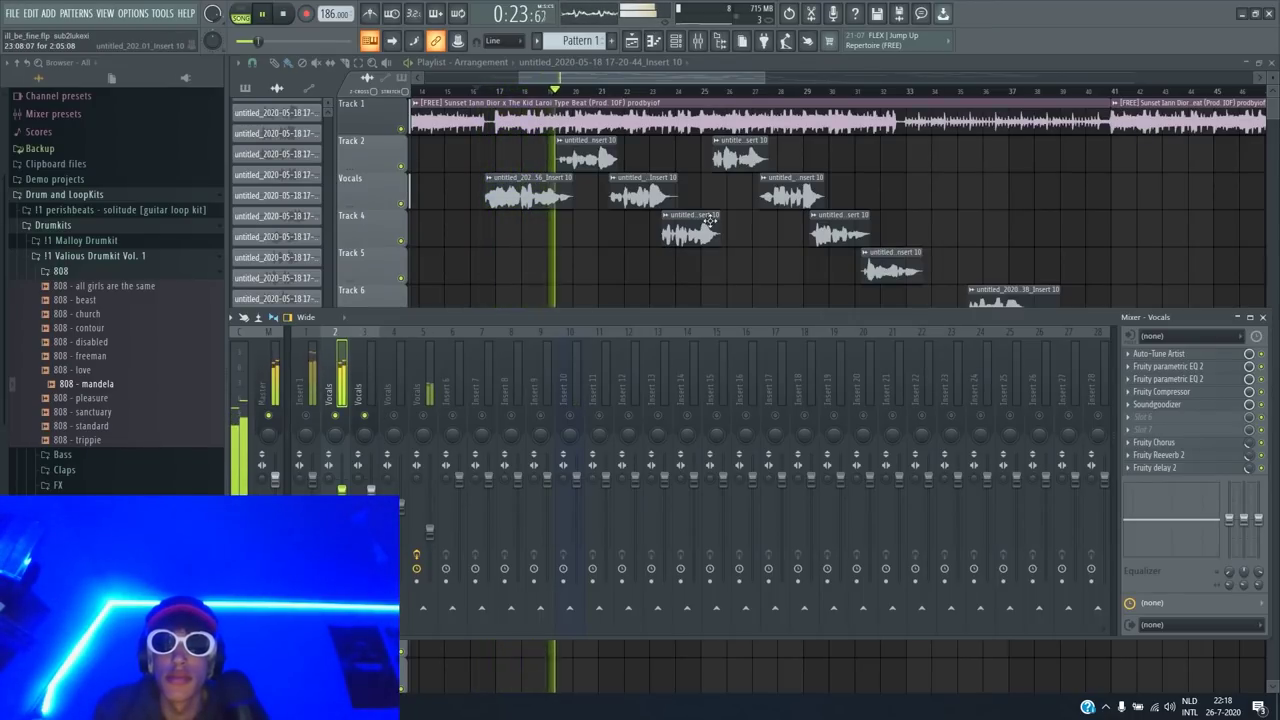
key(space)
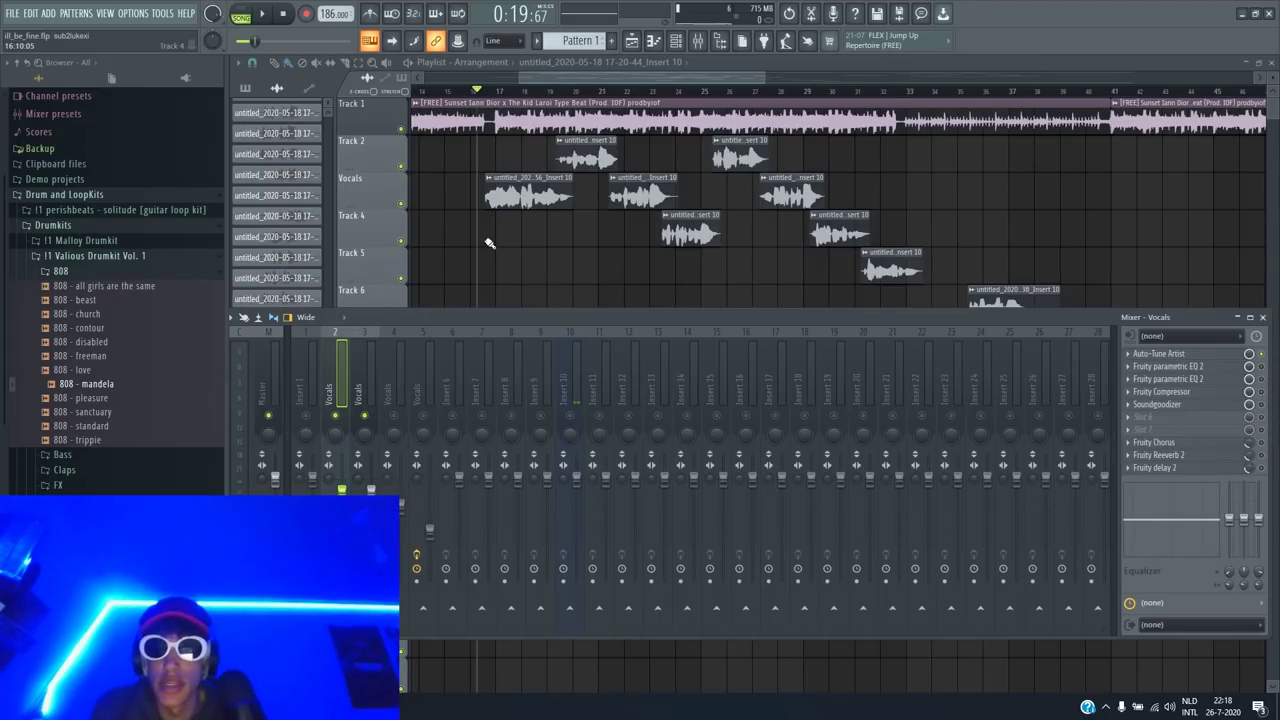
Open Auto-Tune Artist on Vocals and keep the Alto/Tenor input type in C major
click(1160, 353)
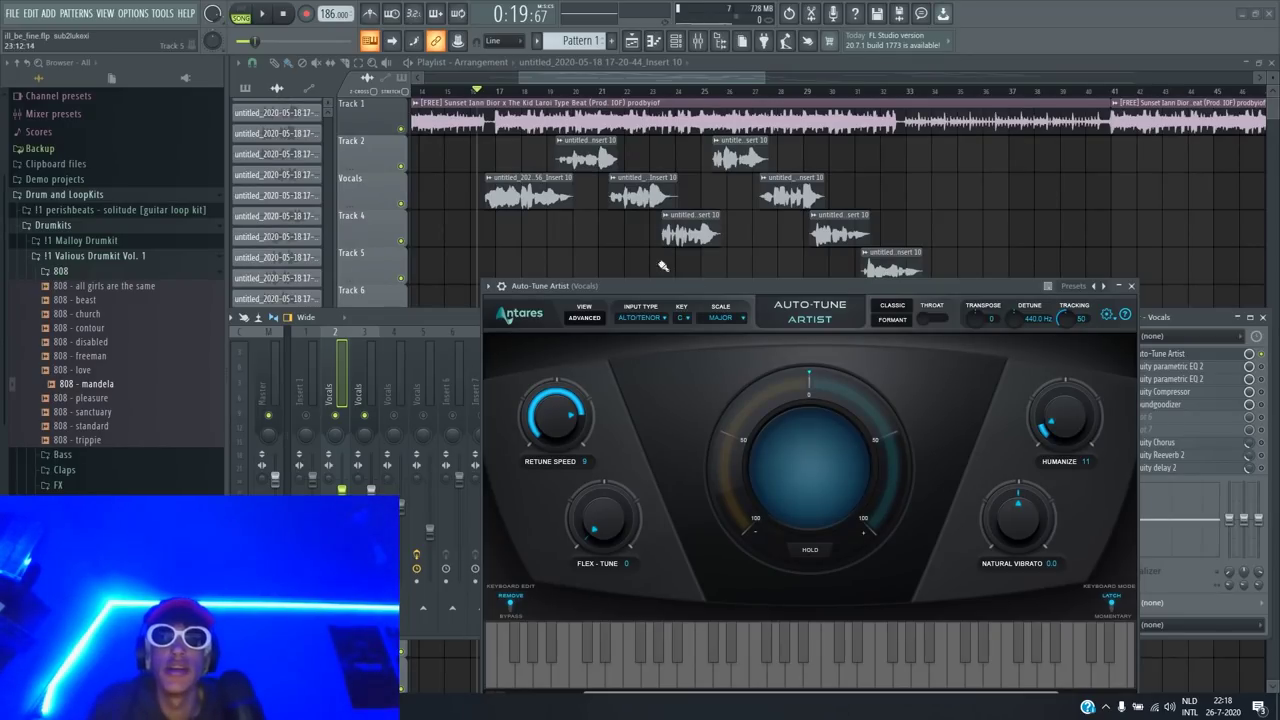
click(645, 312)
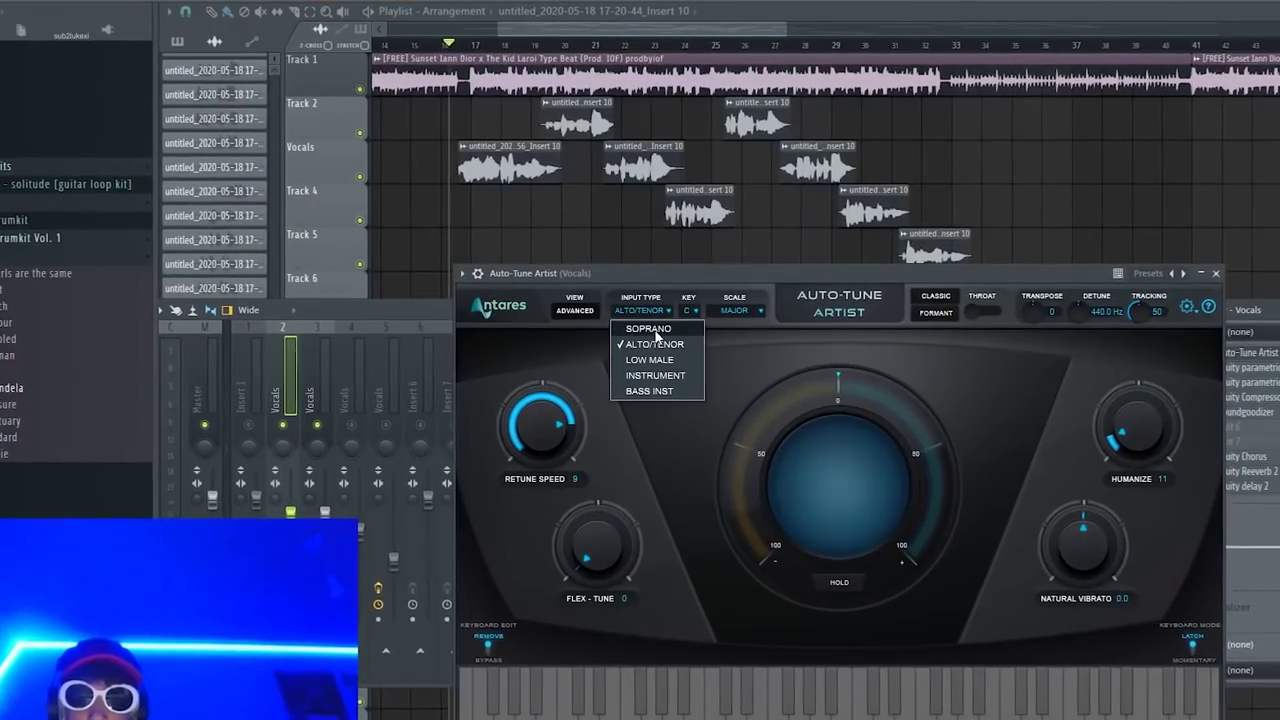
click(640, 302)
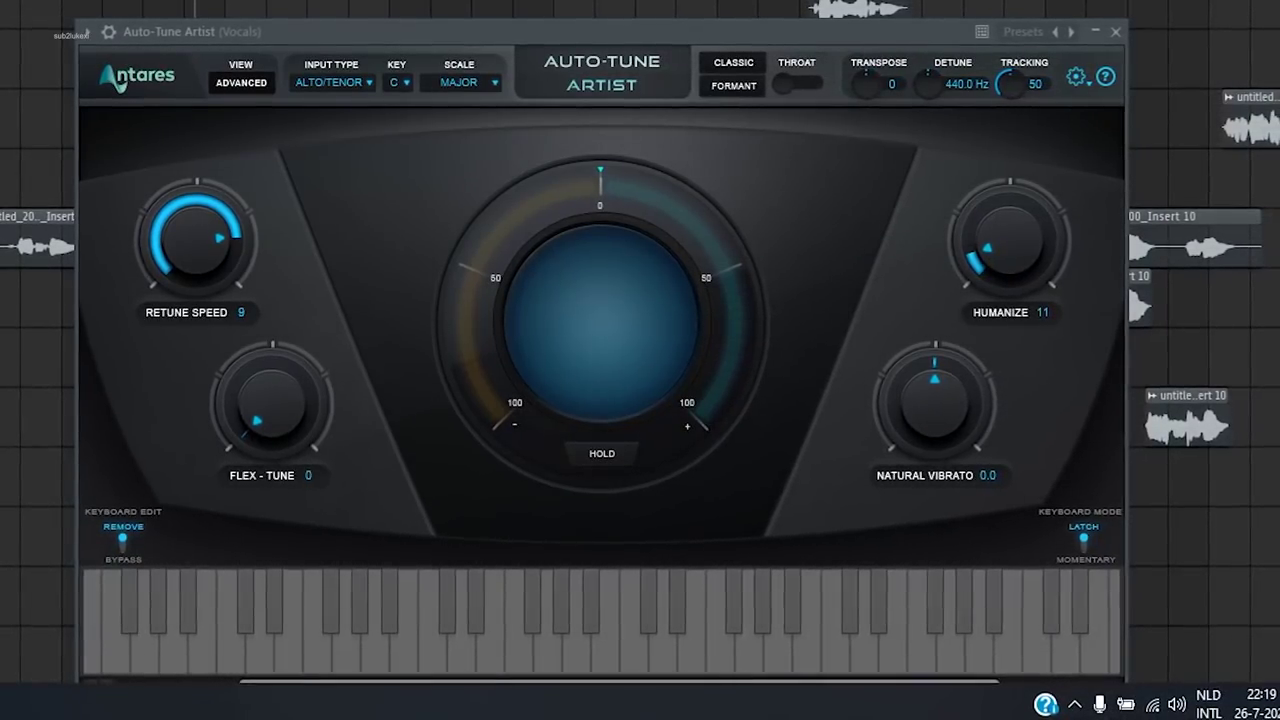
key(F9)
Close Auto-Tune Artist, play and stop the tuned vocals, and reselect the Vocals insert
click(1112, 33)
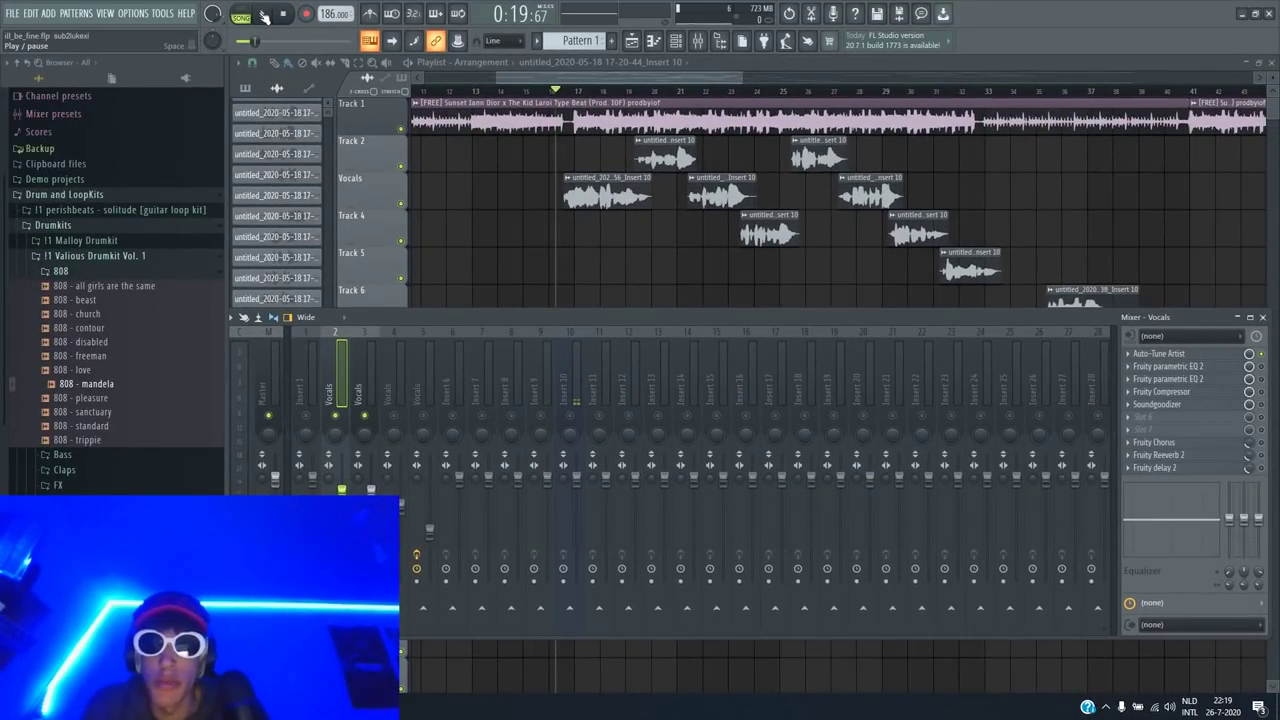
click(264, 17)
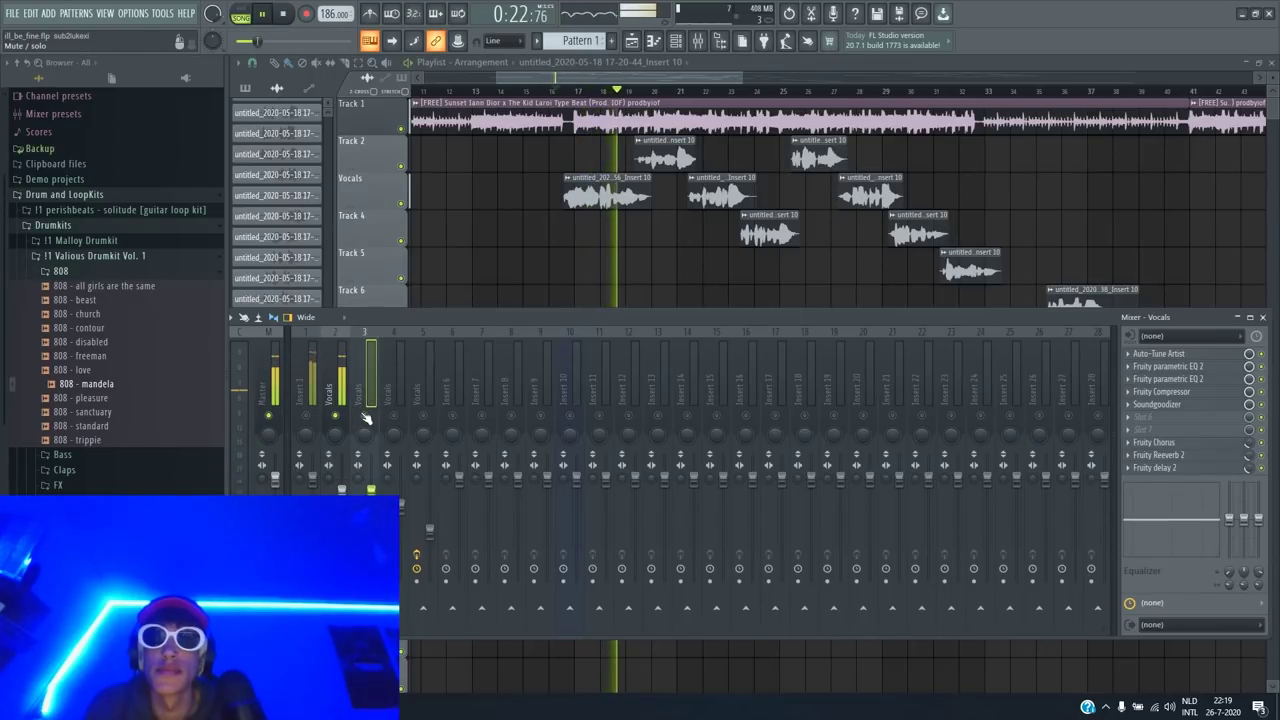
click(284, 13)
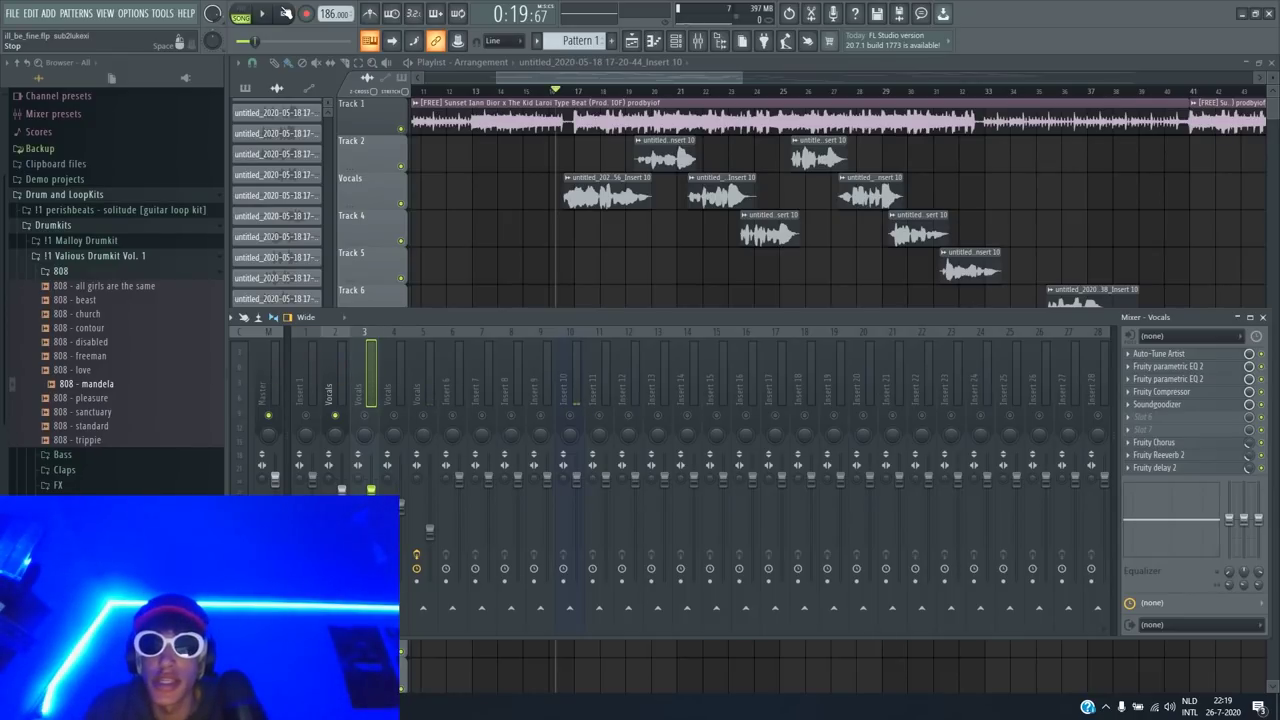
click(349, 375)
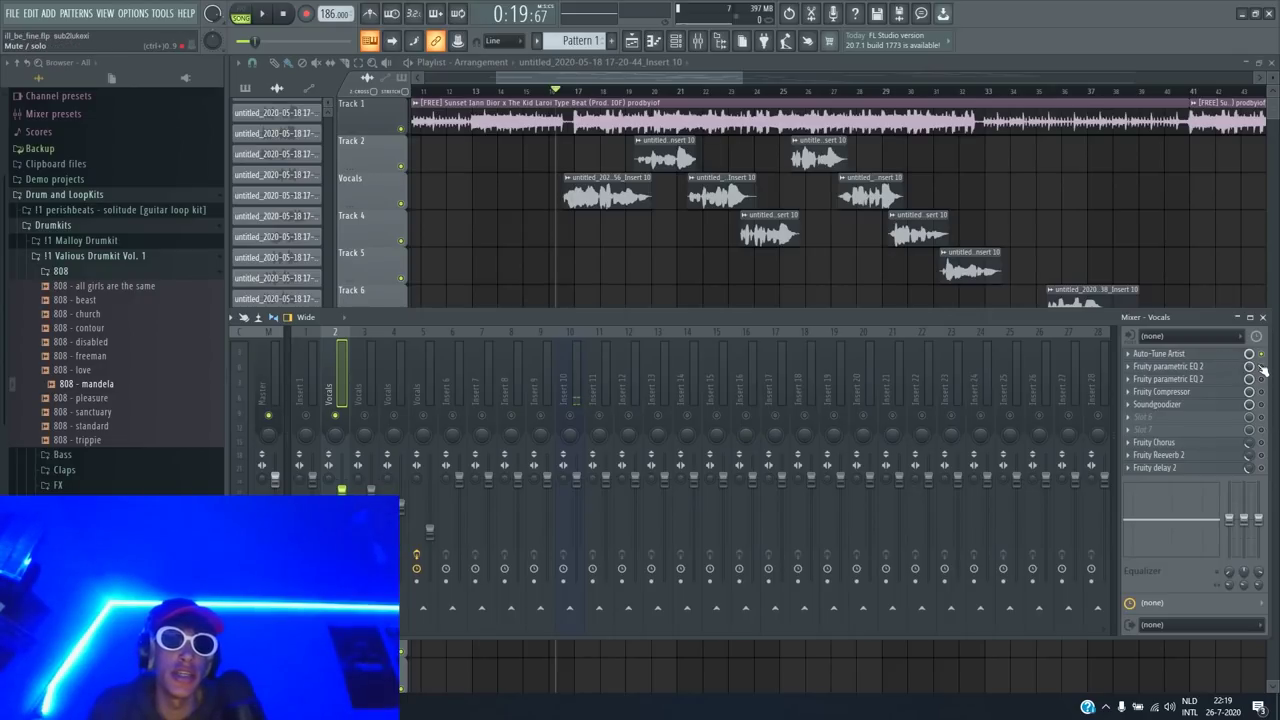
Open the first Fruity parametric EQ 2 and nudge the high-pass band near 194 Hz
click(1200, 372)
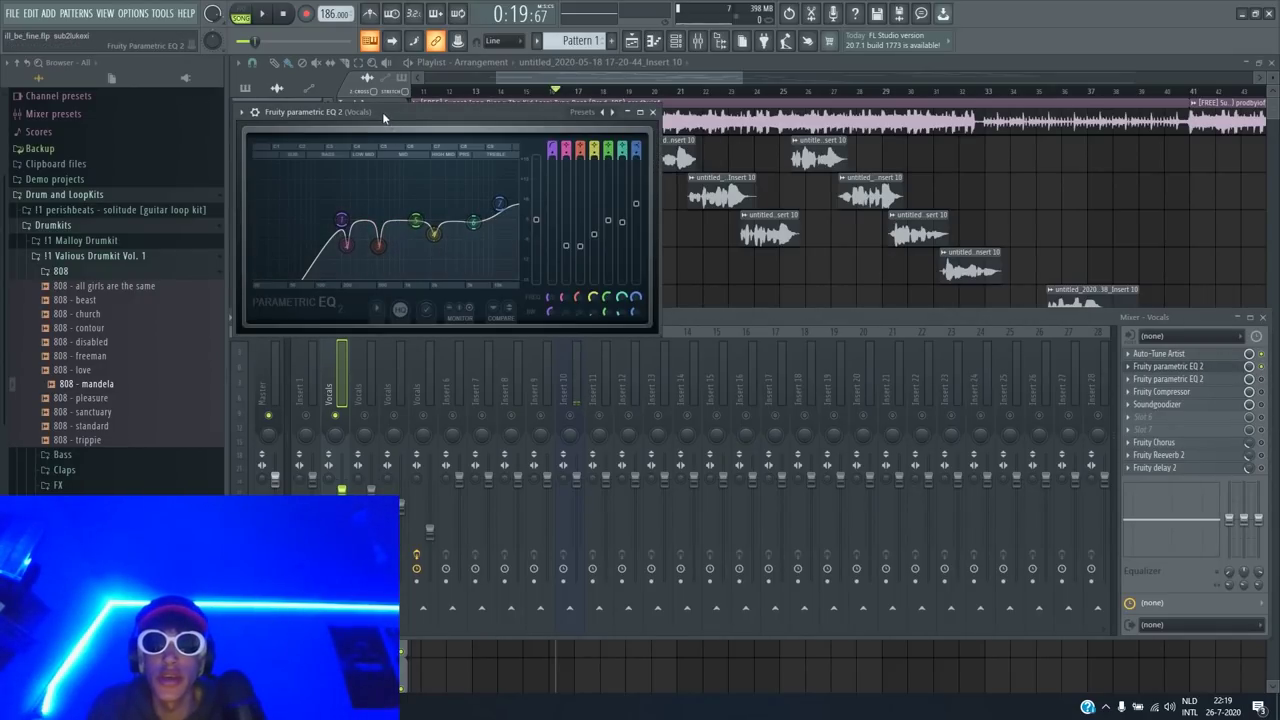
drag(383, 130, 549, 192)
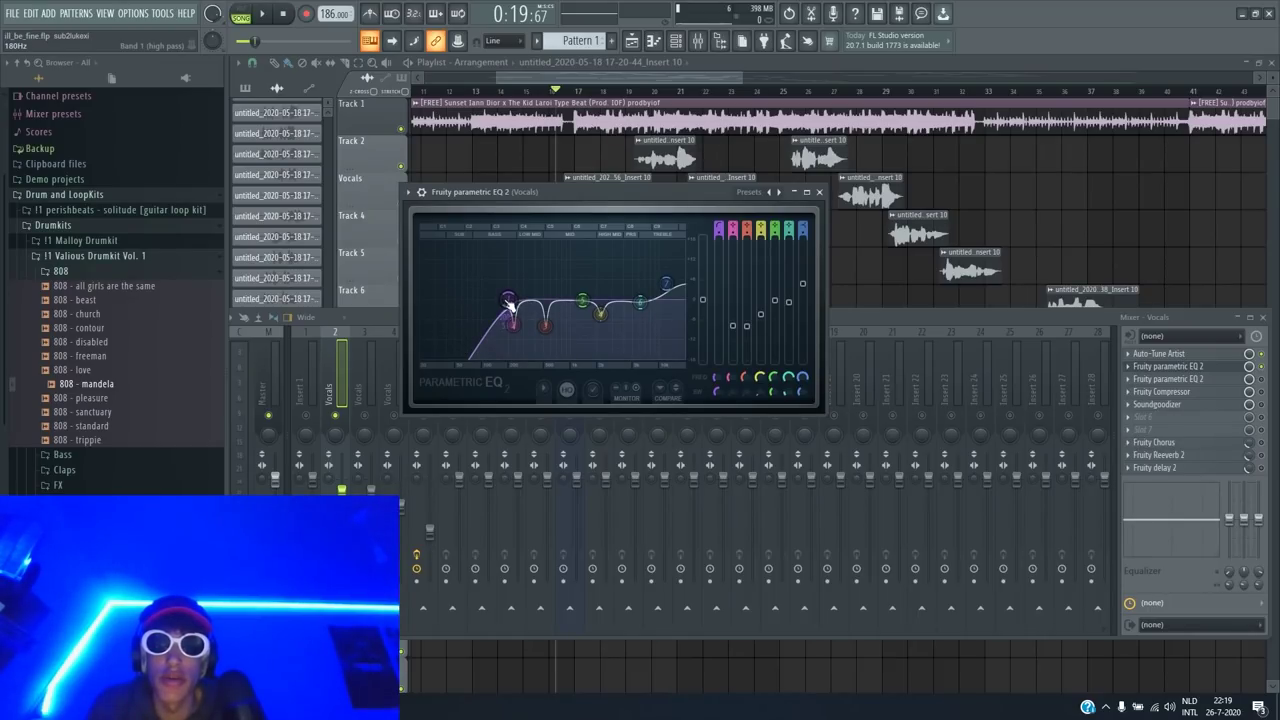
drag(509, 302, 507, 299)
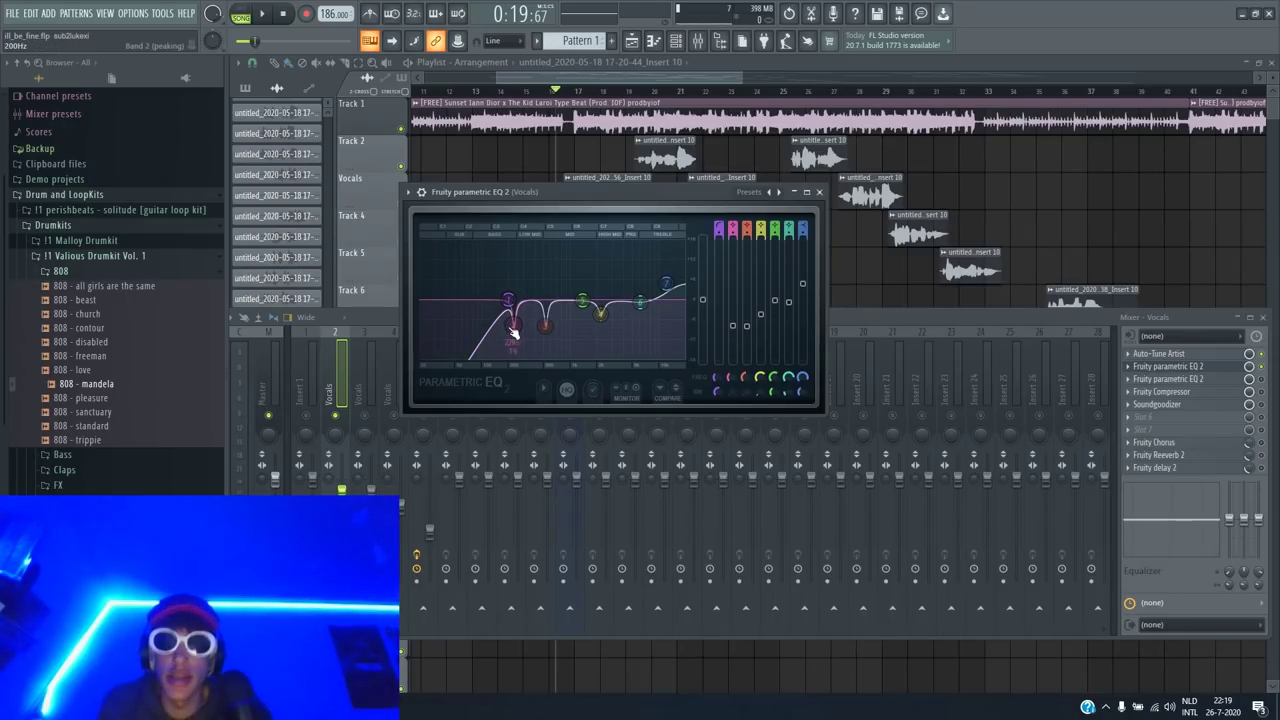
key(space)
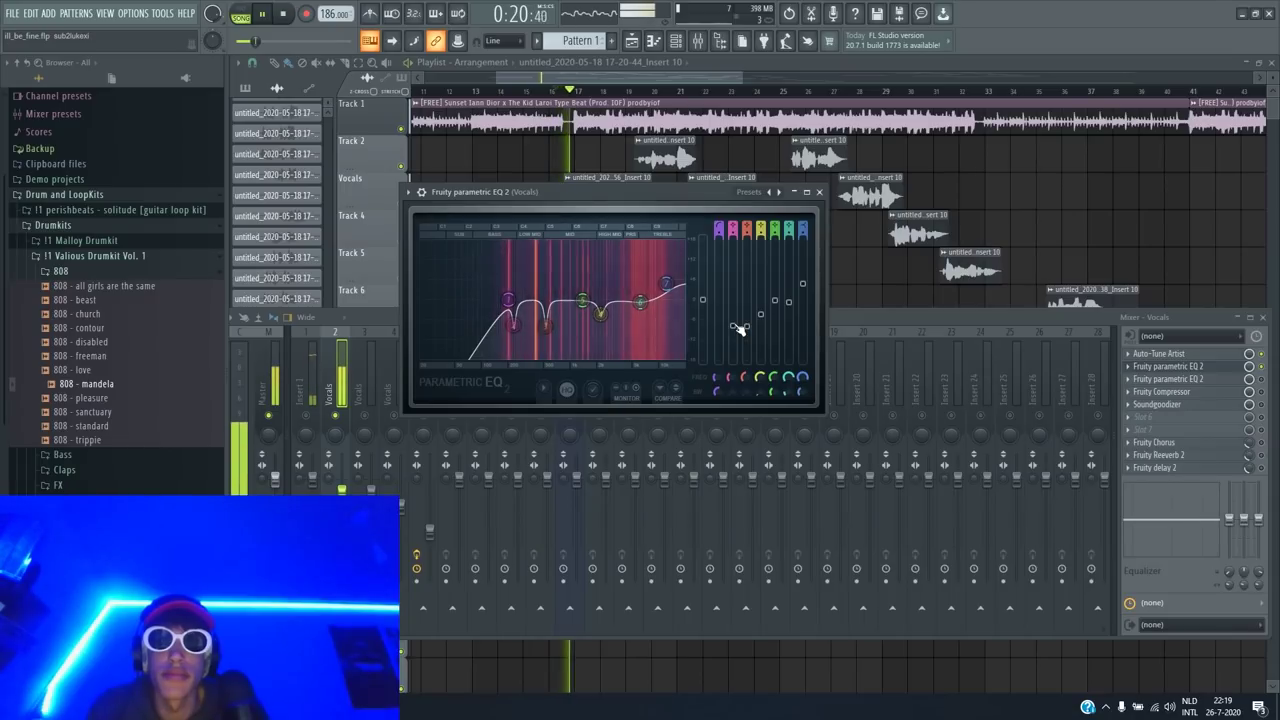
key(space)
Audition a full boost on band 2 at 229 Hz, then cut it to -5.7 dB
drag(736, 327, 736, 310)
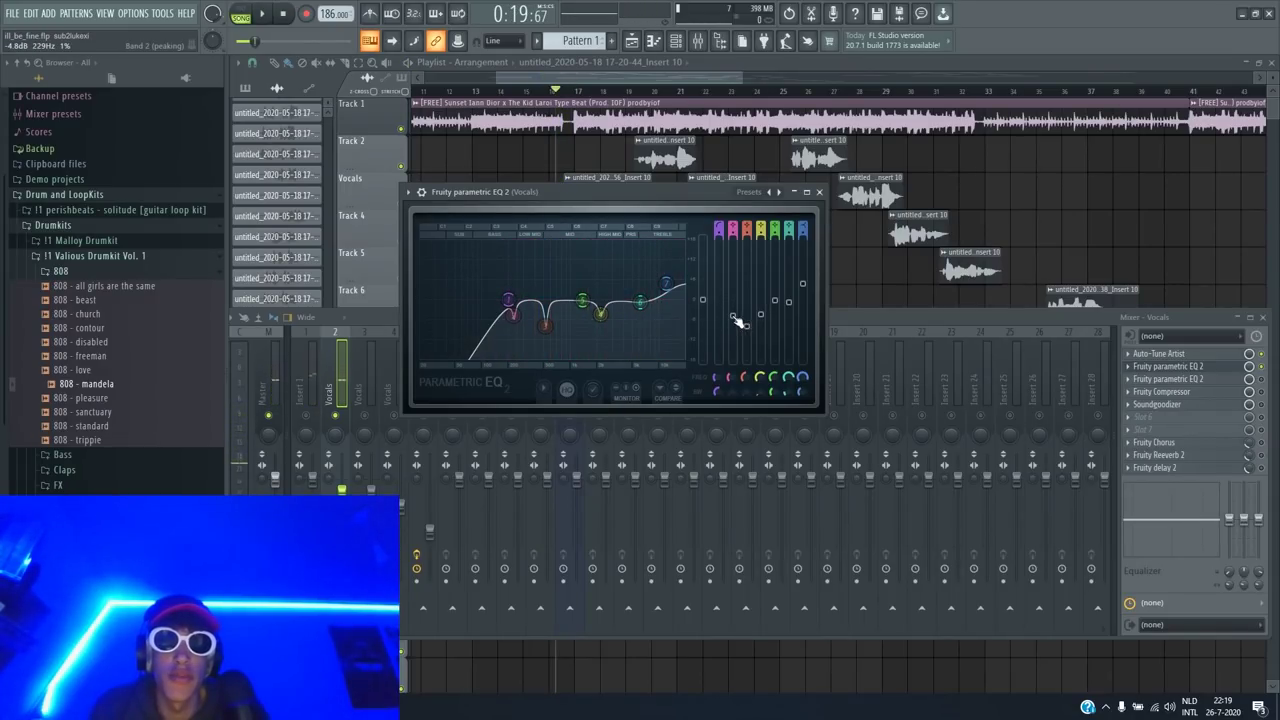
drag(737, 320, 733, 238)
key(space)
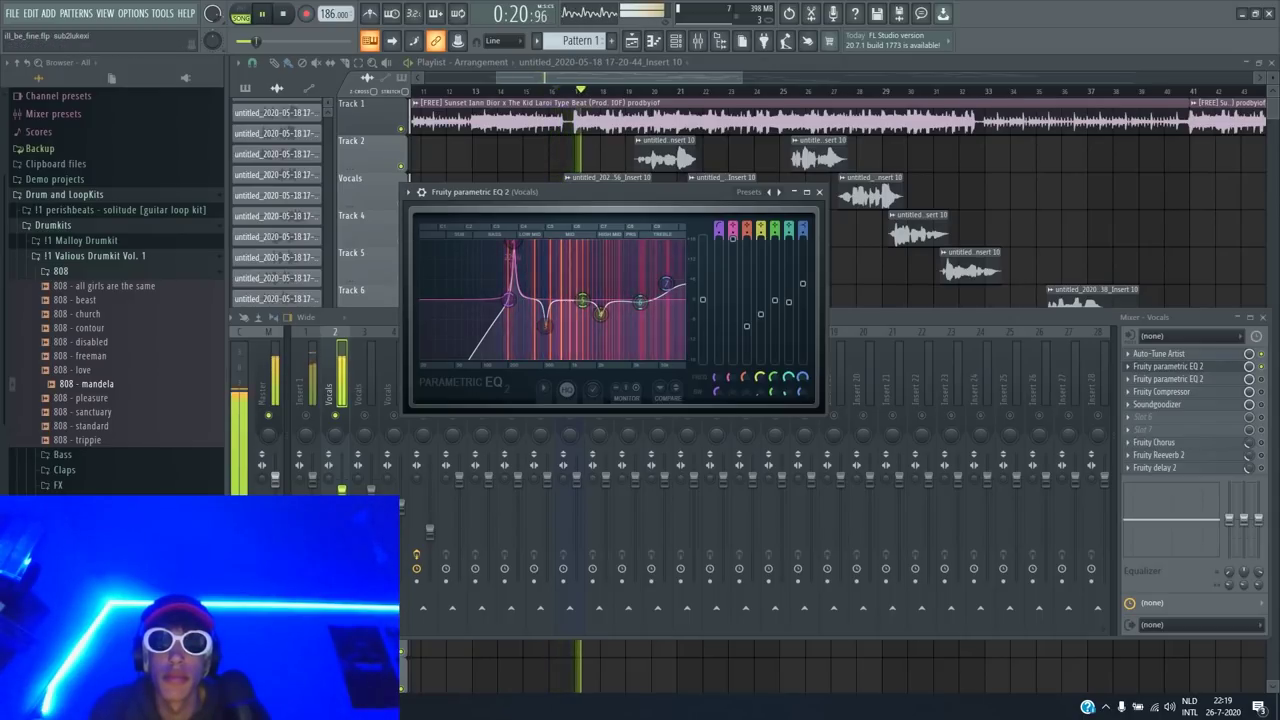
key(space)
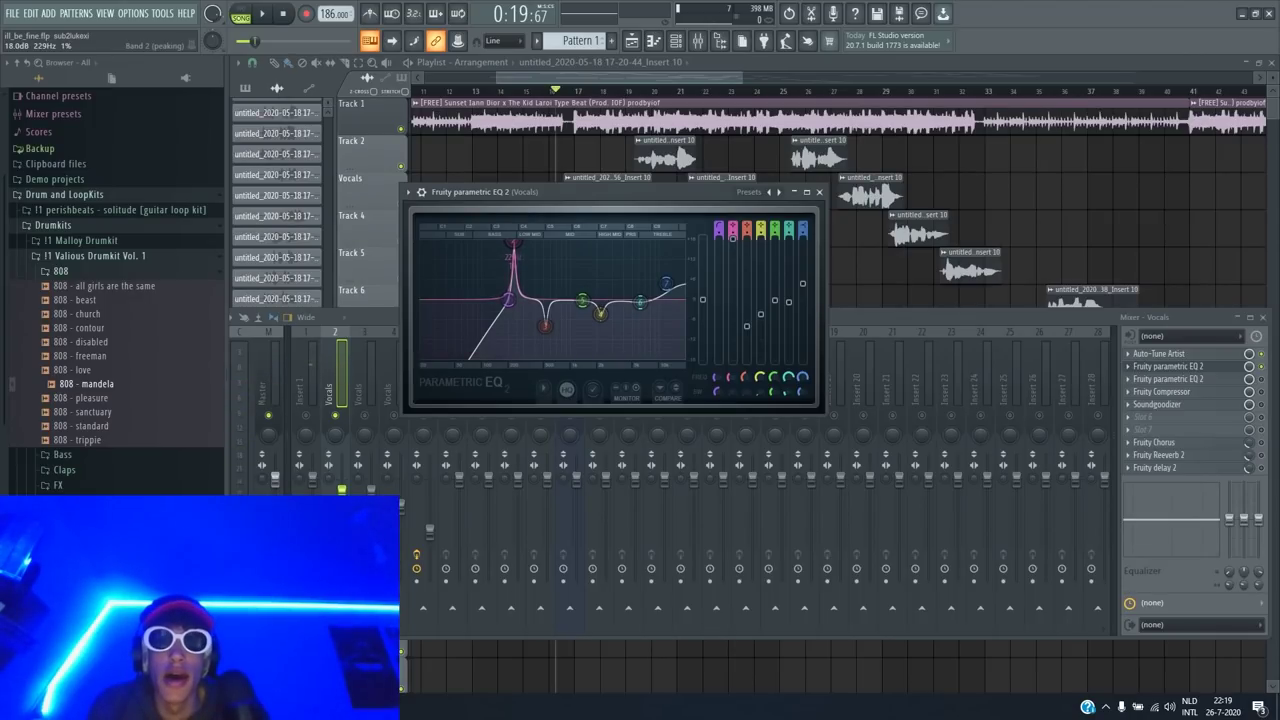
drag(735, 247, 738, 323)
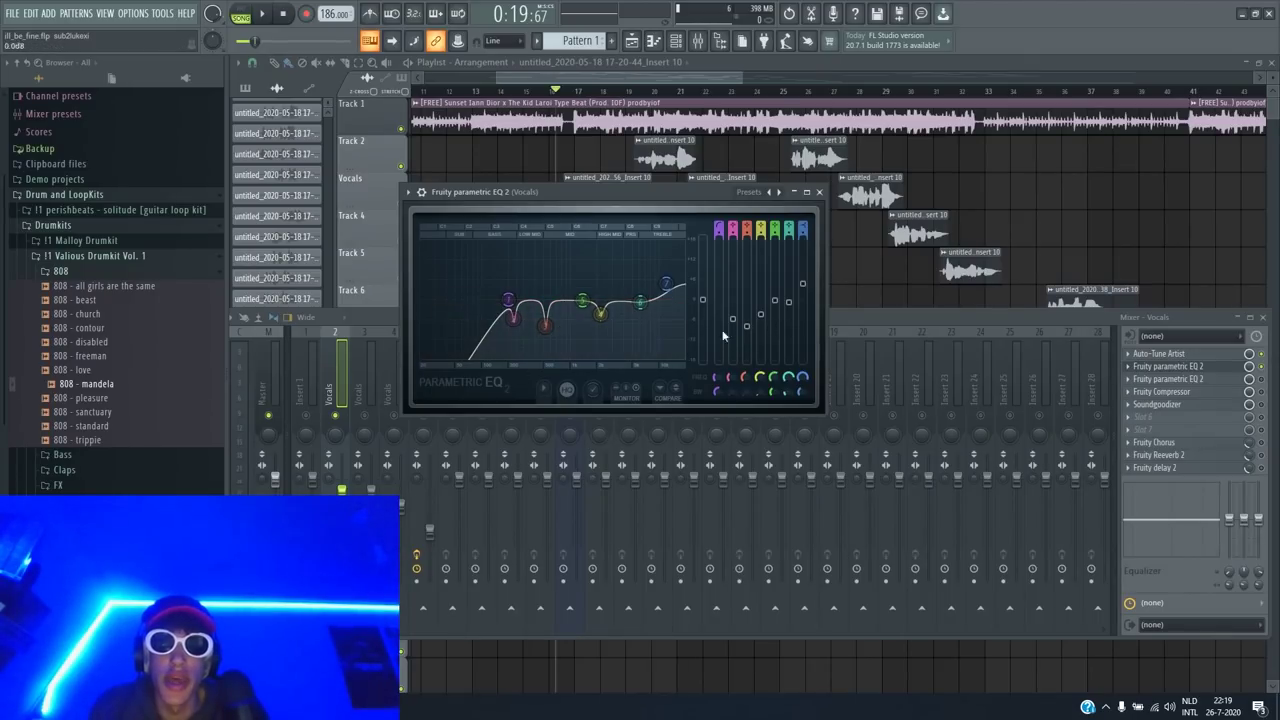
Audition a tall peak on band 3 near 523 Hz, then flatten it back to 0 dB
drag(746, 326, 746, 238)
key(space)
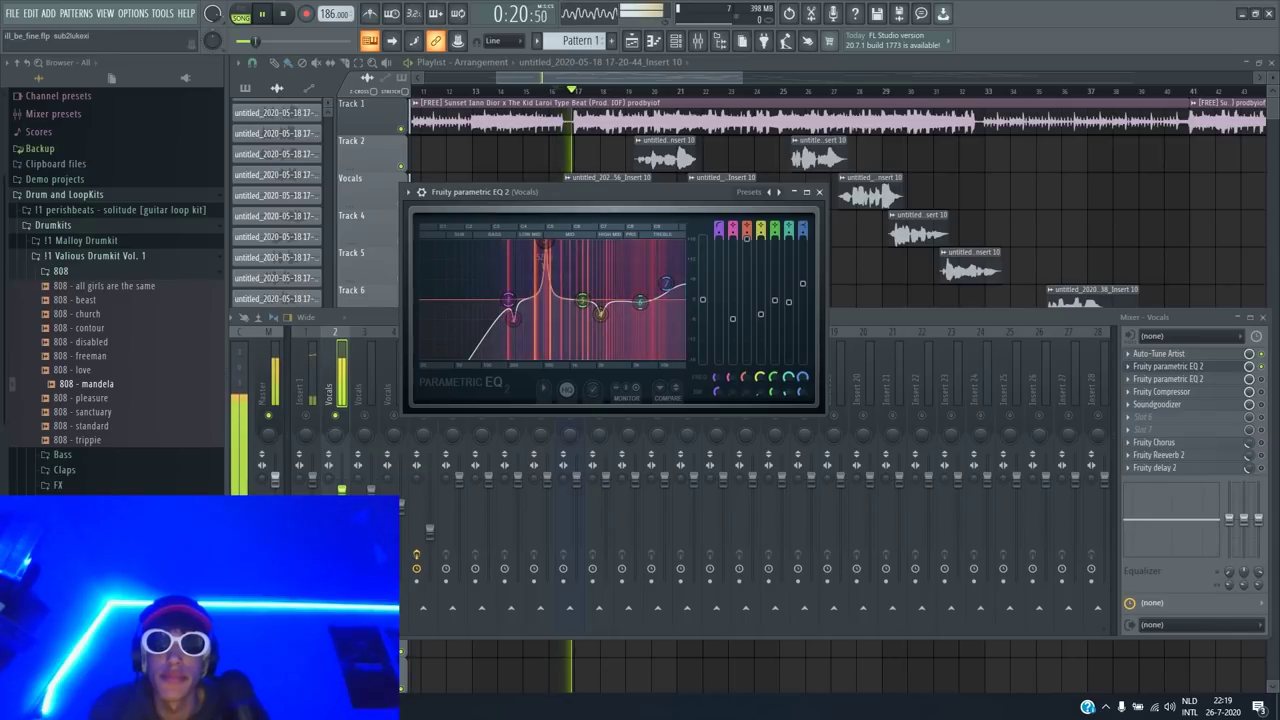
key(space)
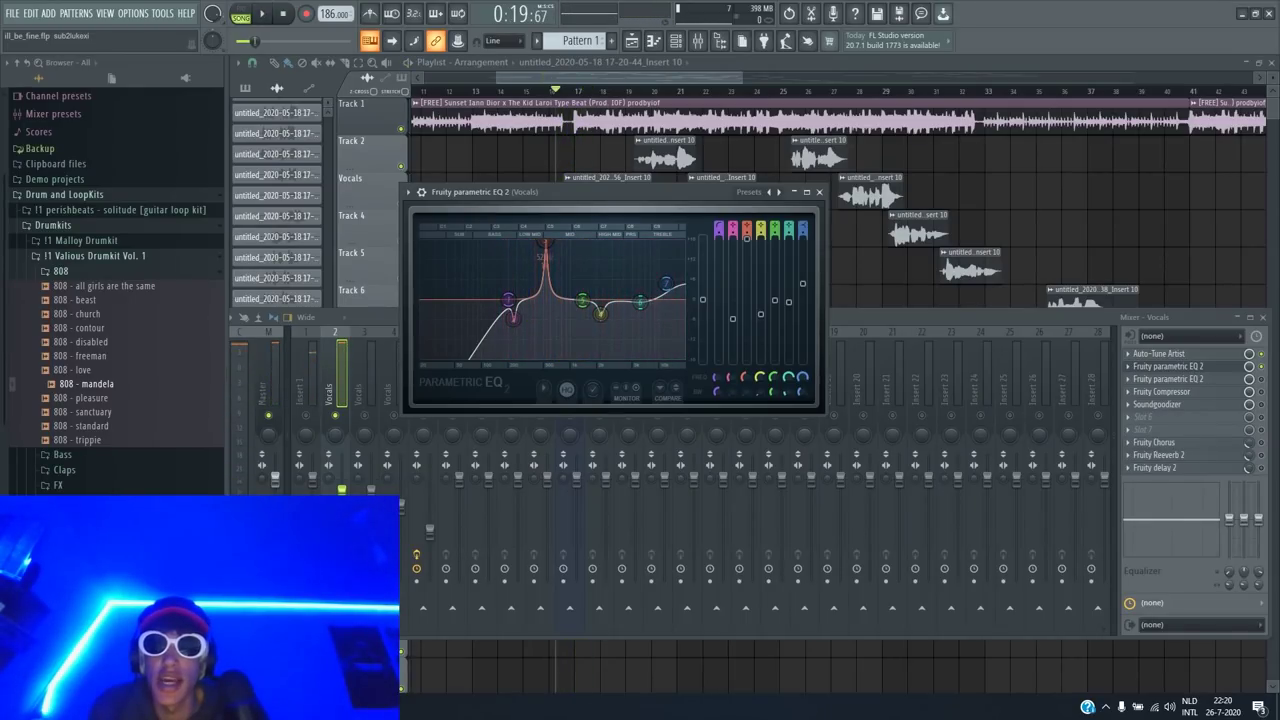
key(space)
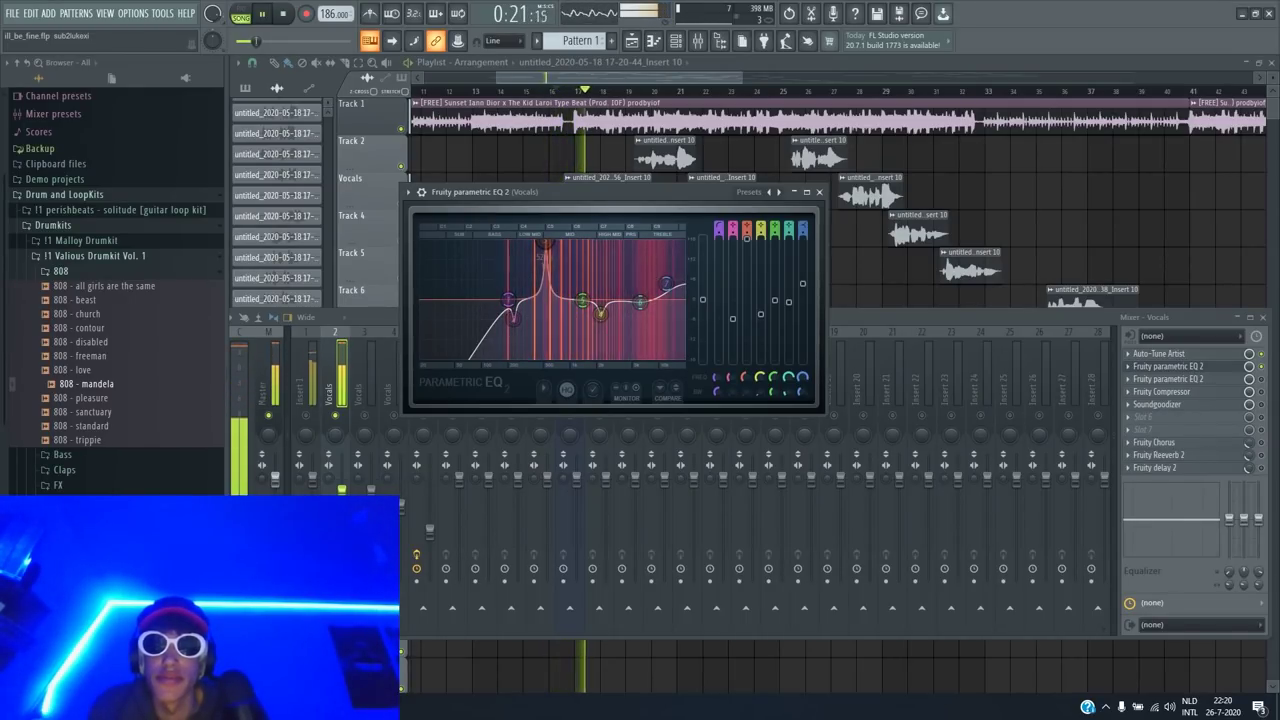
key(space)
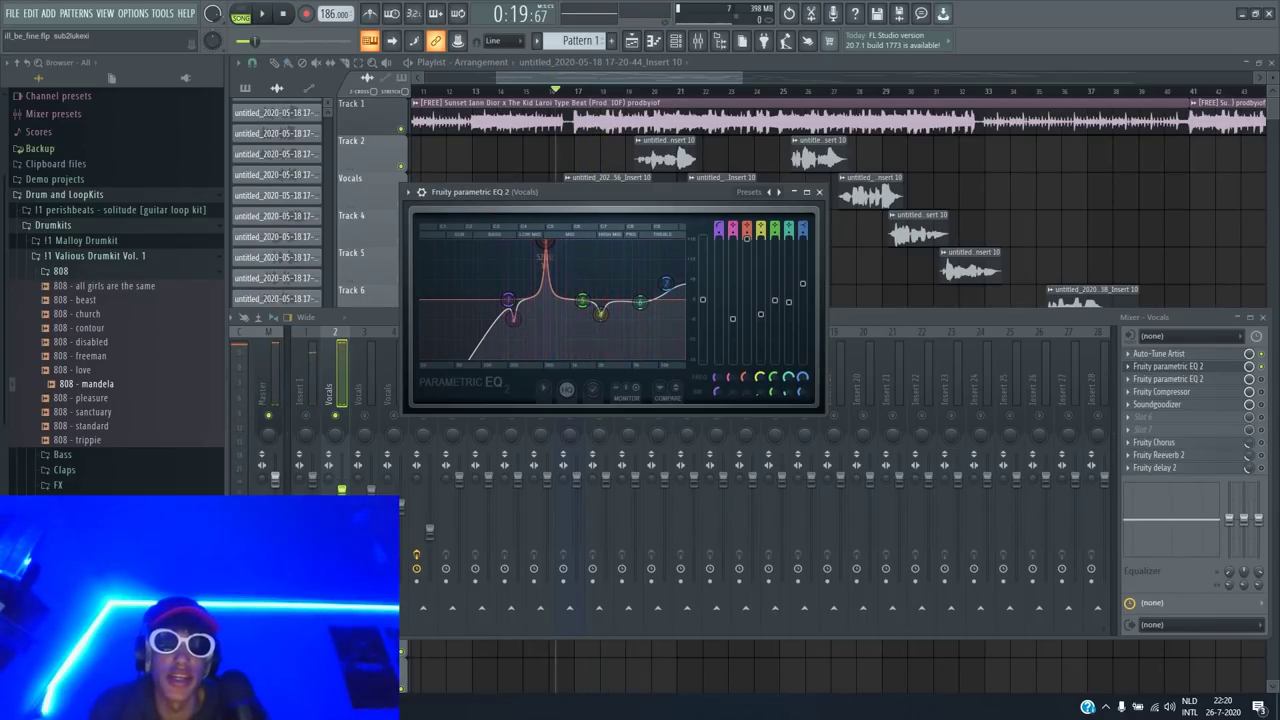
drag(545, 245, 545, 300)
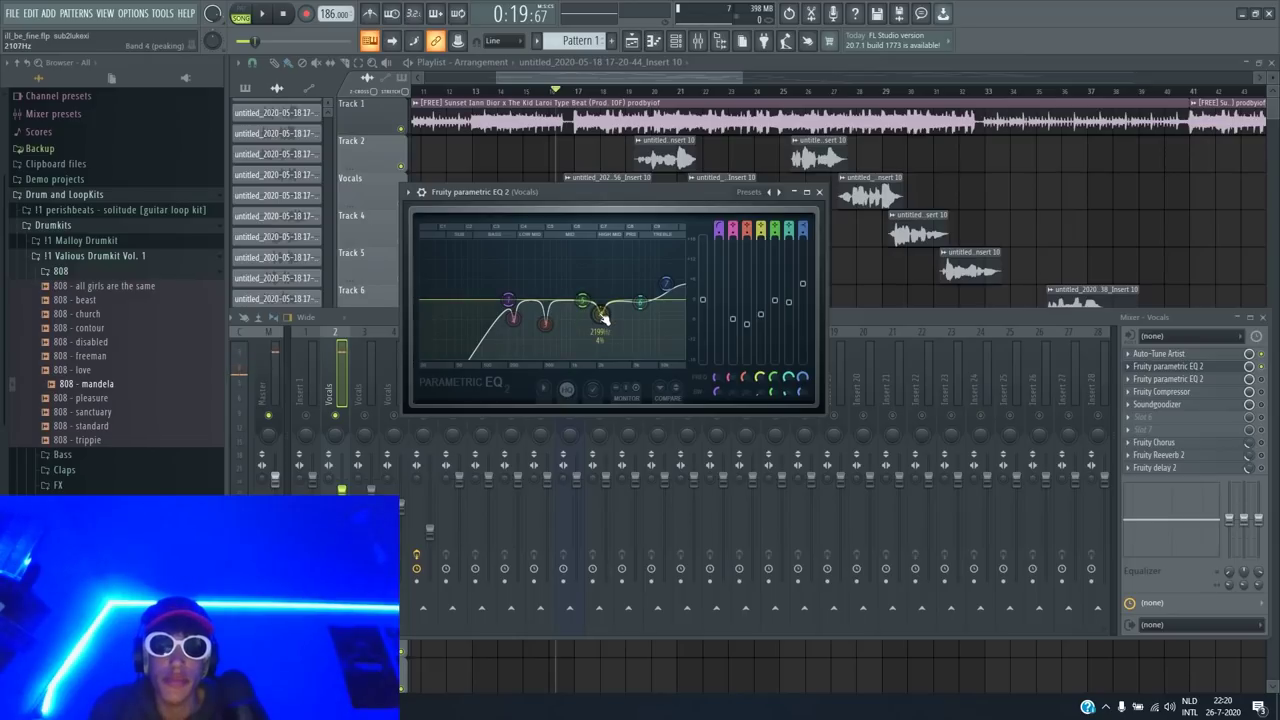
Audition a high-mid peak near 2.2 kHz, then turn it into a -6.6 dB cut
drag(762, 314, 761, 238)
key(space)
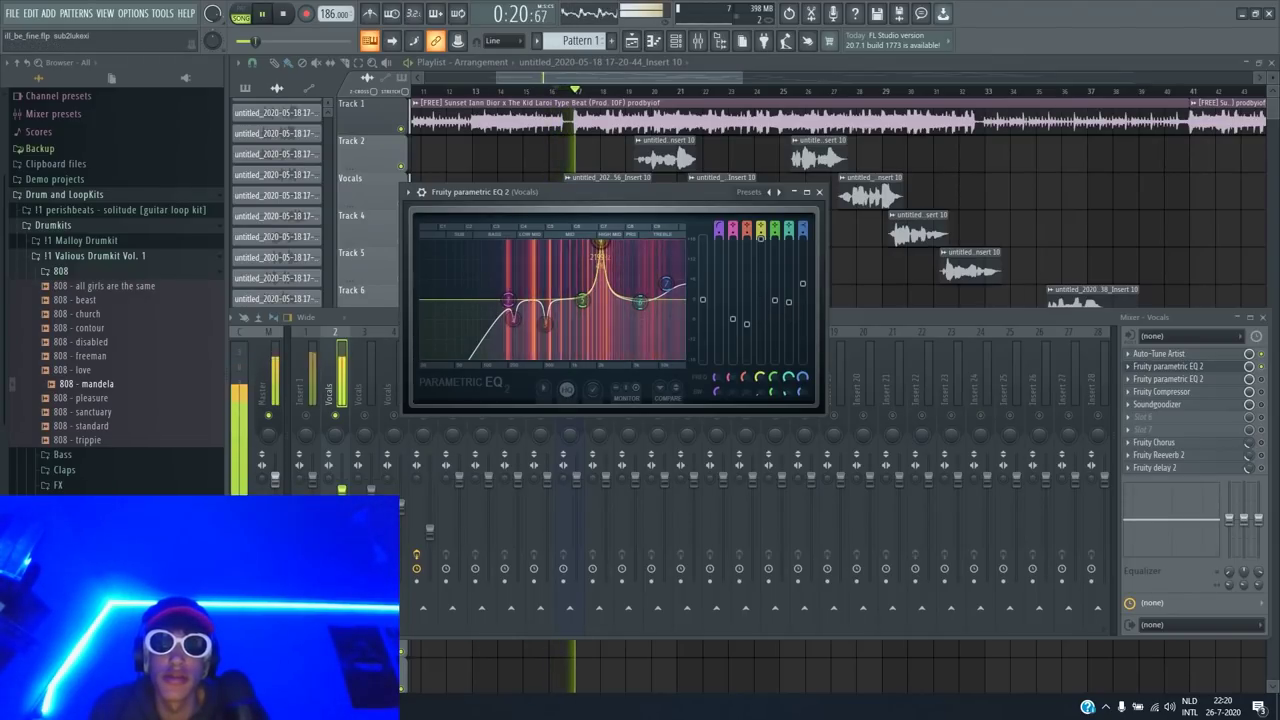
key(space)
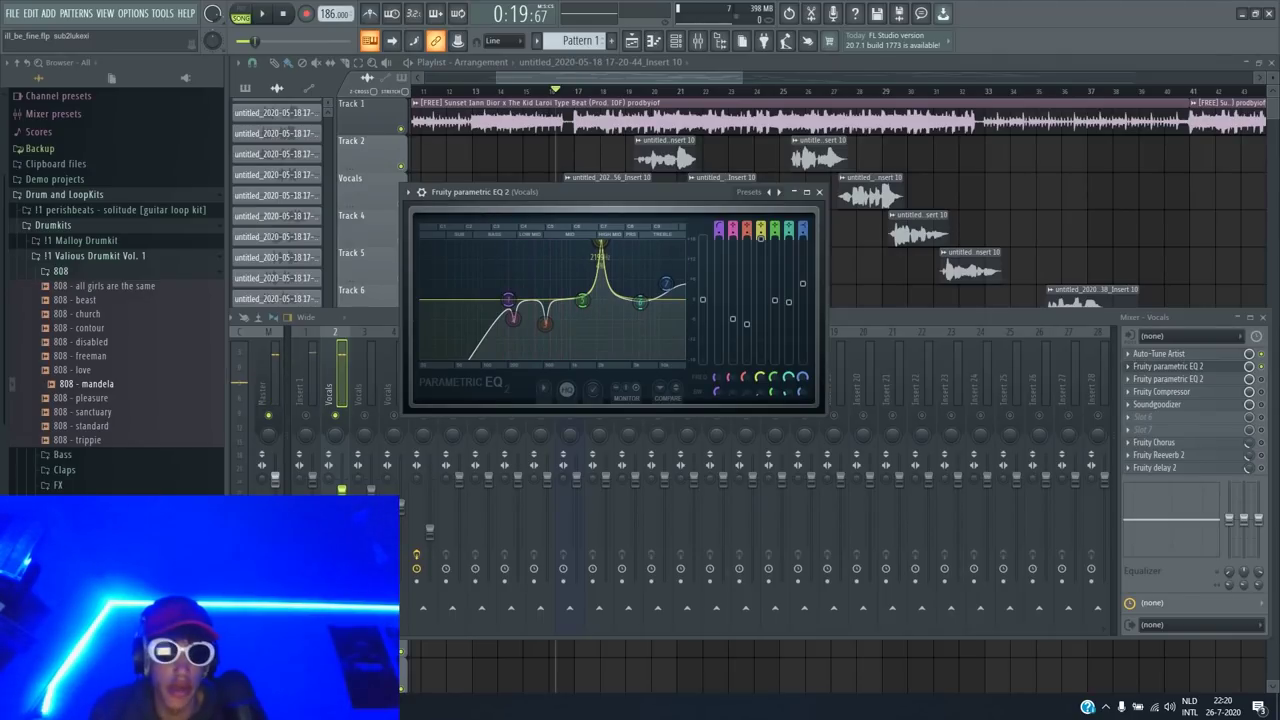
key(space)
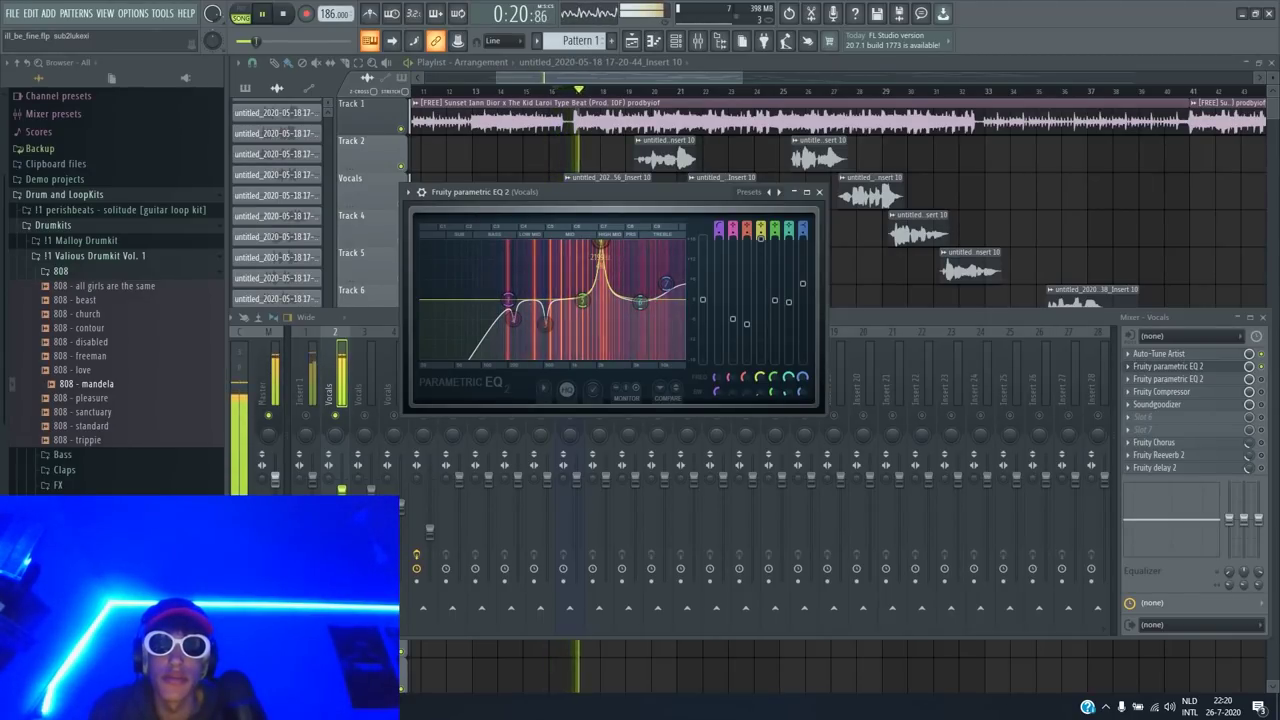
key(space)
drag(761, 238, 761, 316)
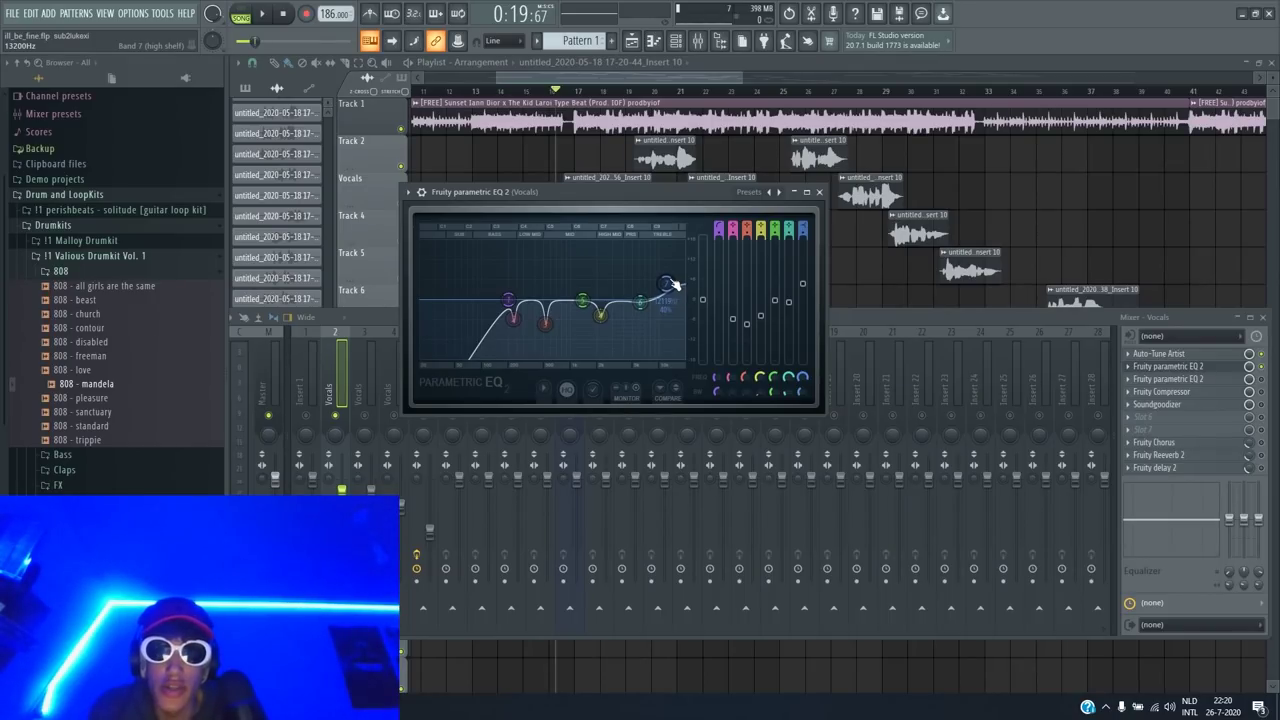
Lower the high shelf to about 12 kHz, close the EQ, and play the vocals
drag(674, 285, 666, 283)
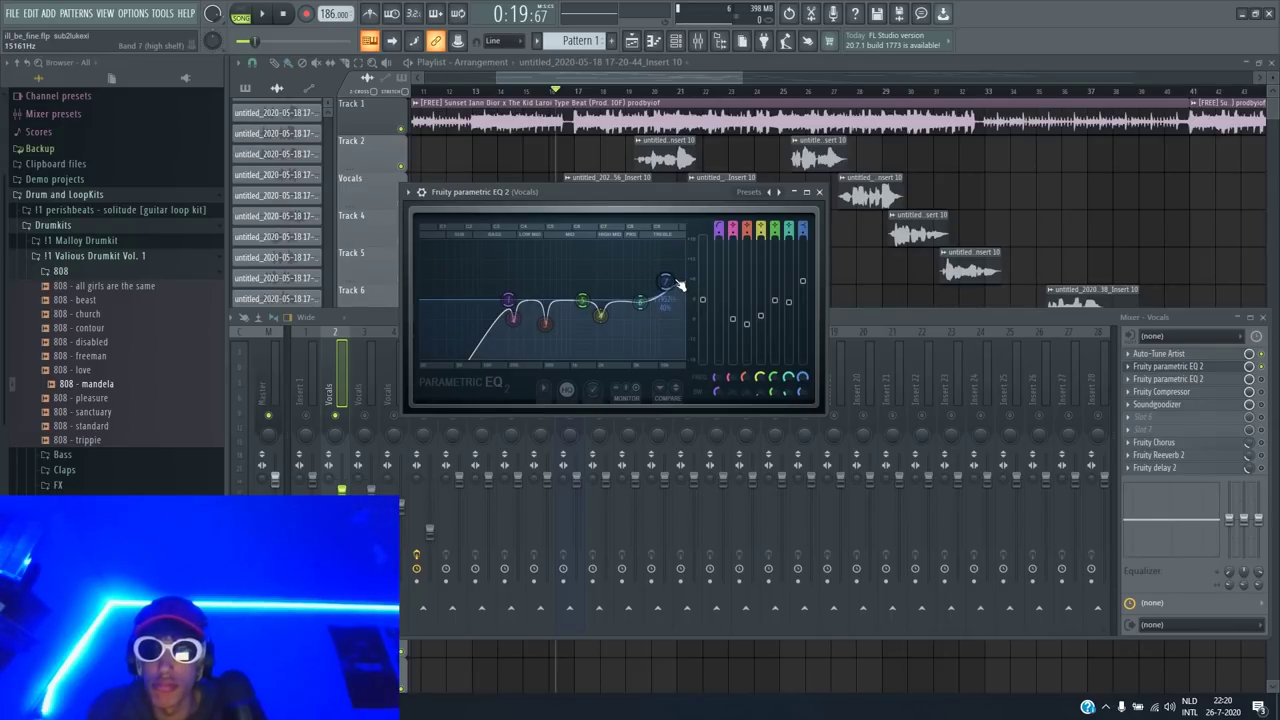
click(819, 191)
key(space)
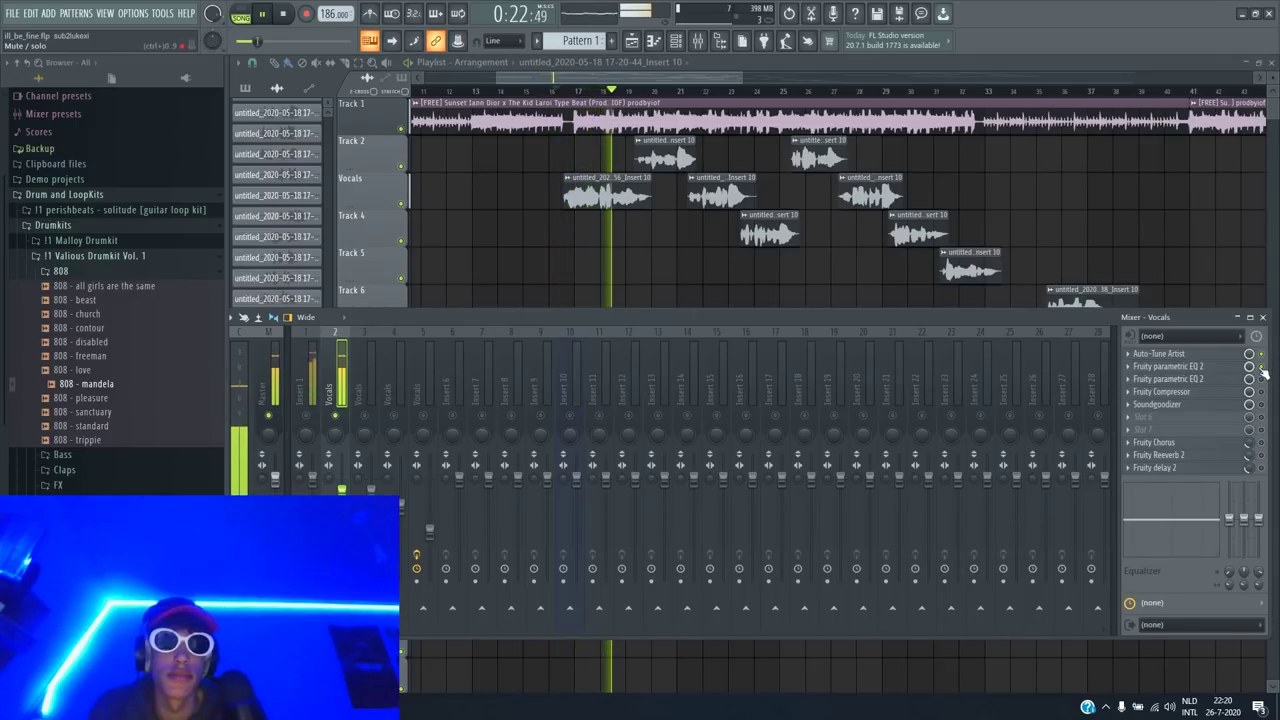
key(space)
key(space)
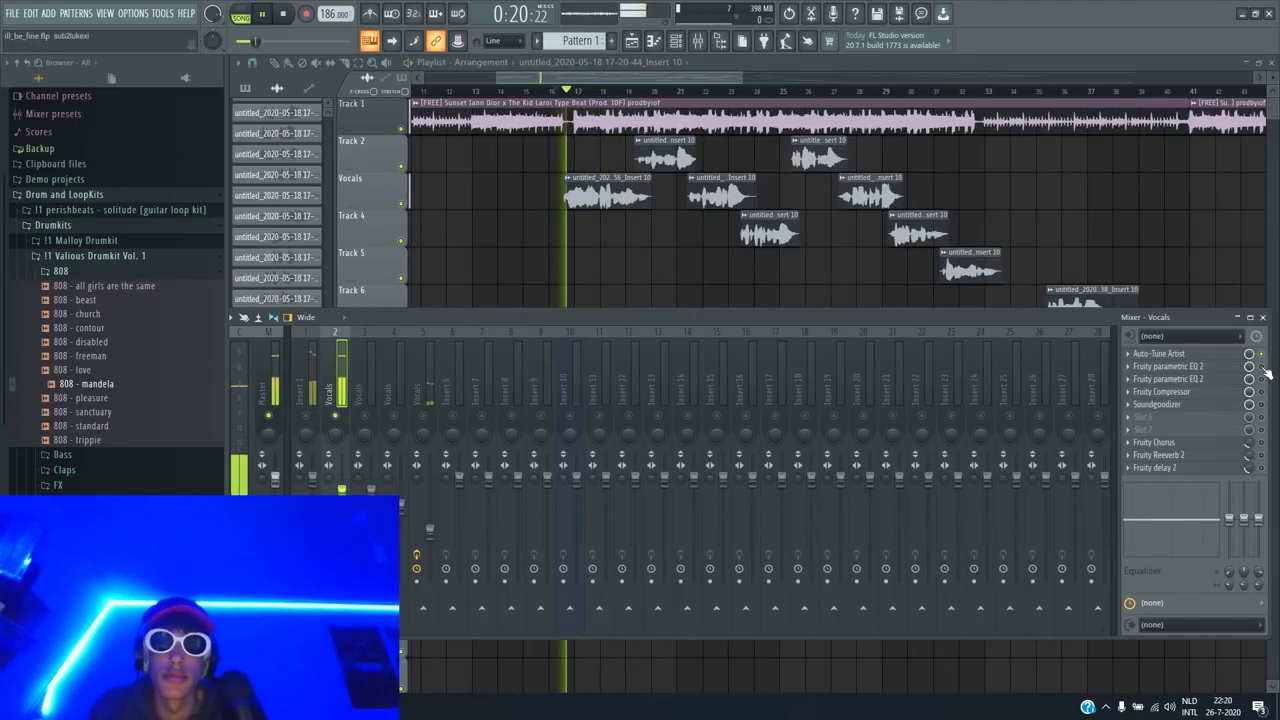
key(space)
key(space)
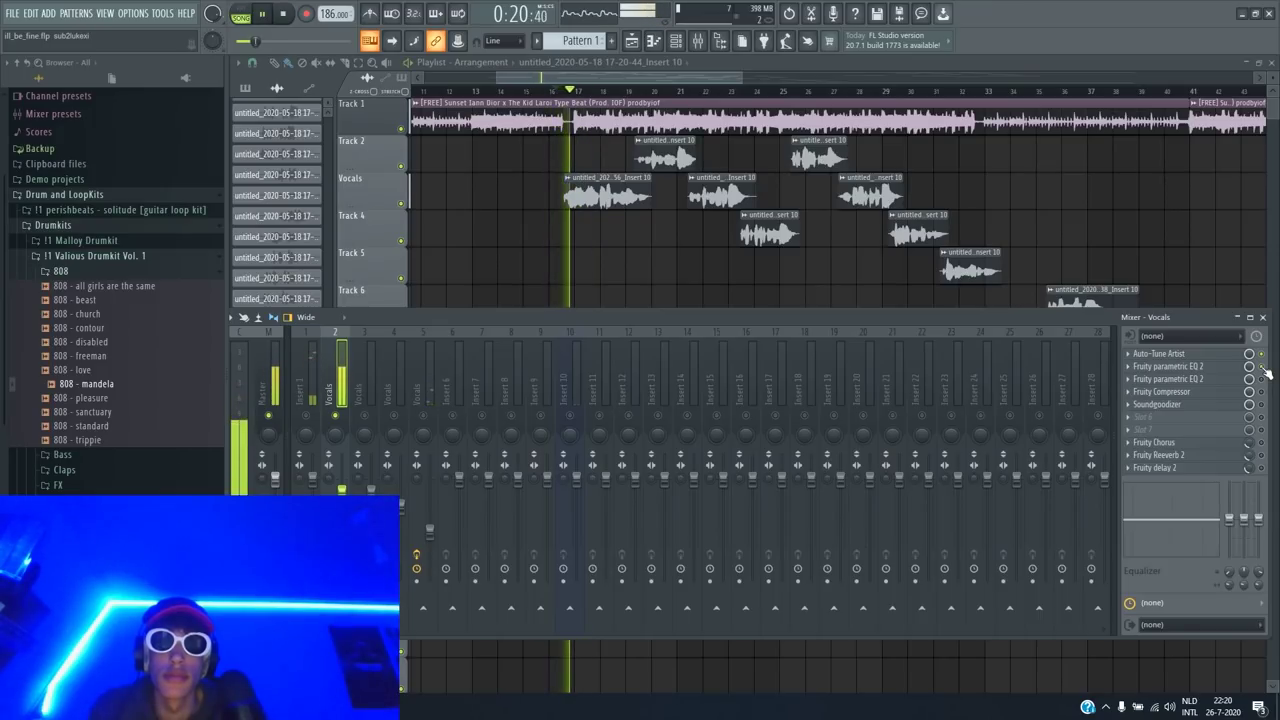
key(space)
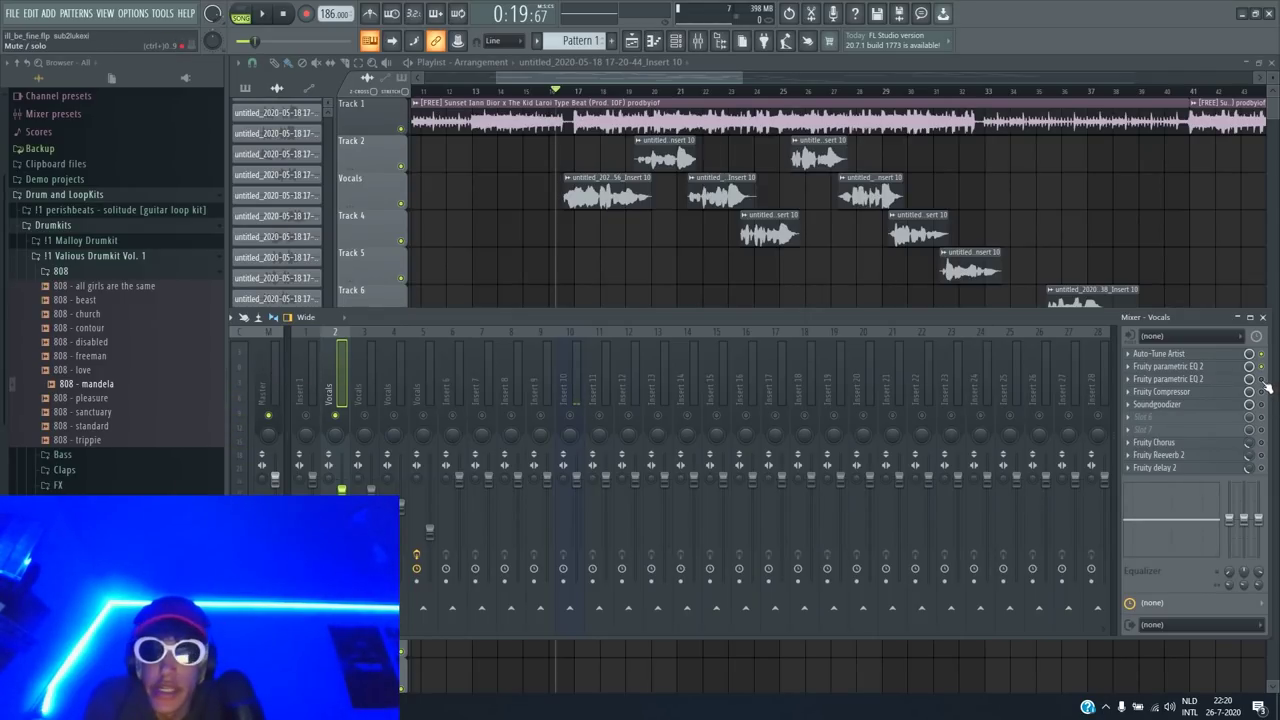
In the second parametric EQ, ease the 480 Hz dip and adjust bandwidths, then audition
click(1222, 380)
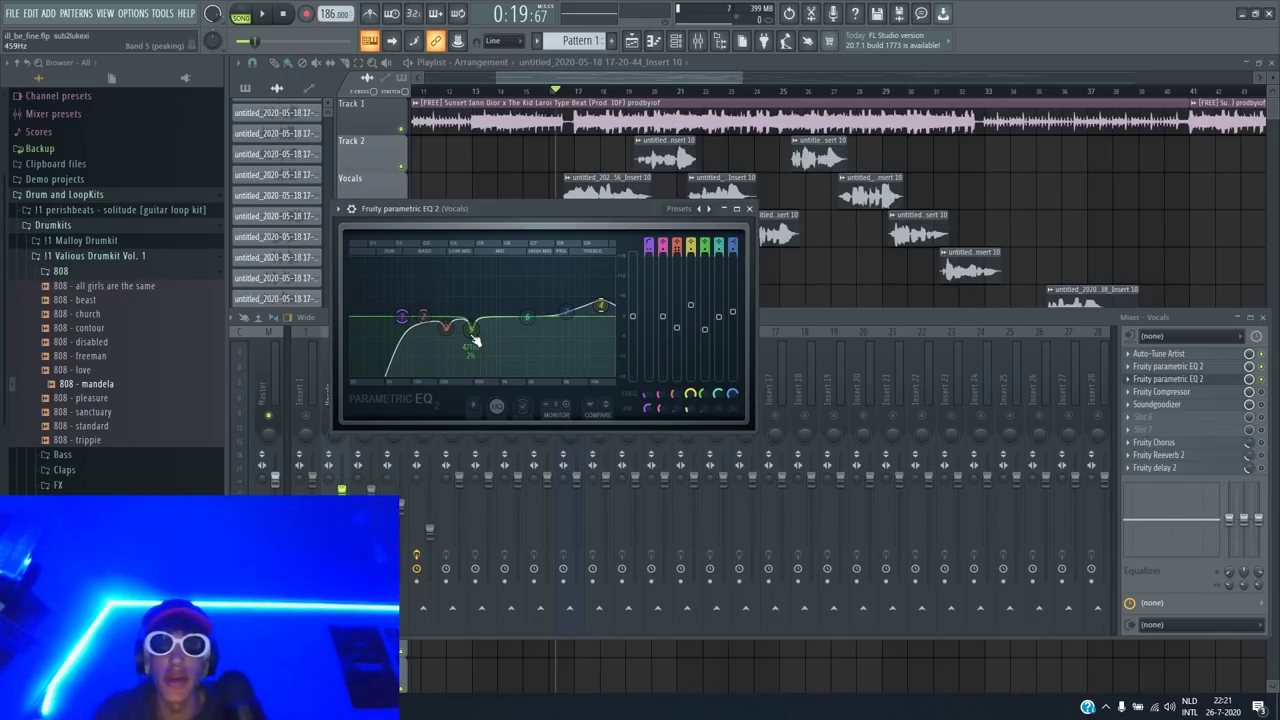
drag(476, 341, 472, 320)
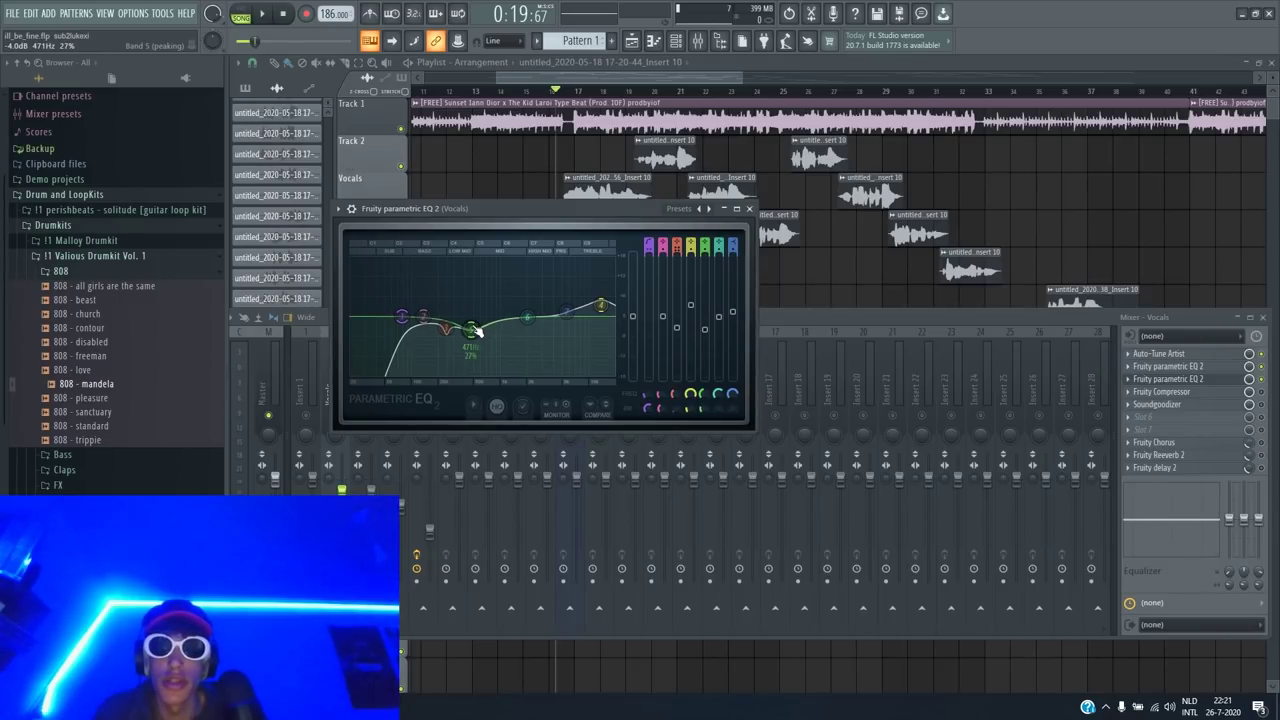
scroll(476, 331, up, 5)
scroll(476, 331, down, 3)
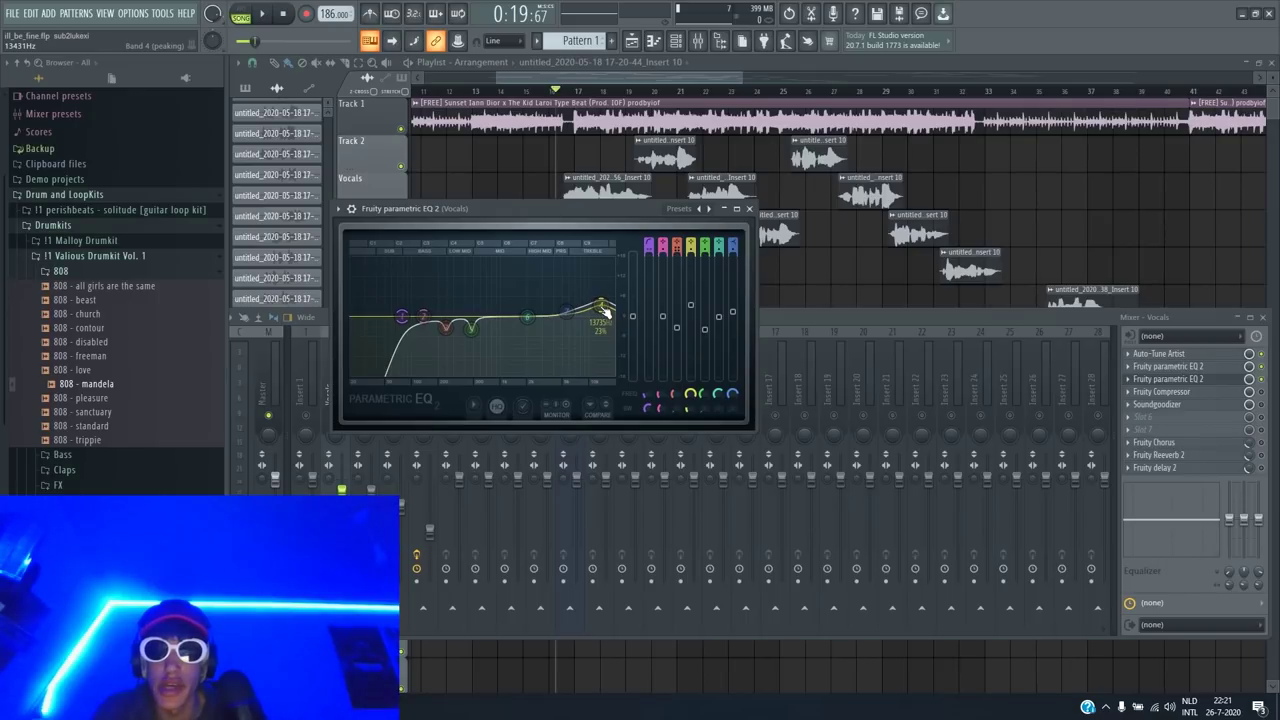
scroll(604, 311, down, 2)
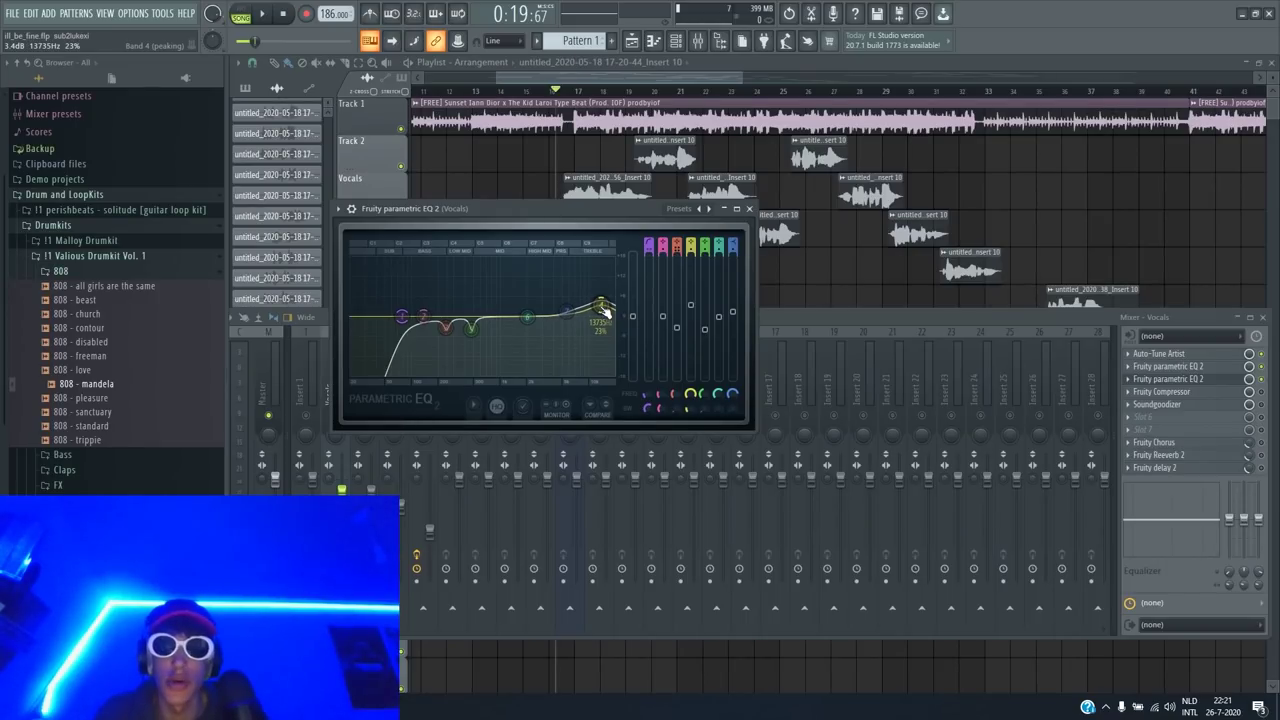
click(749, 208)
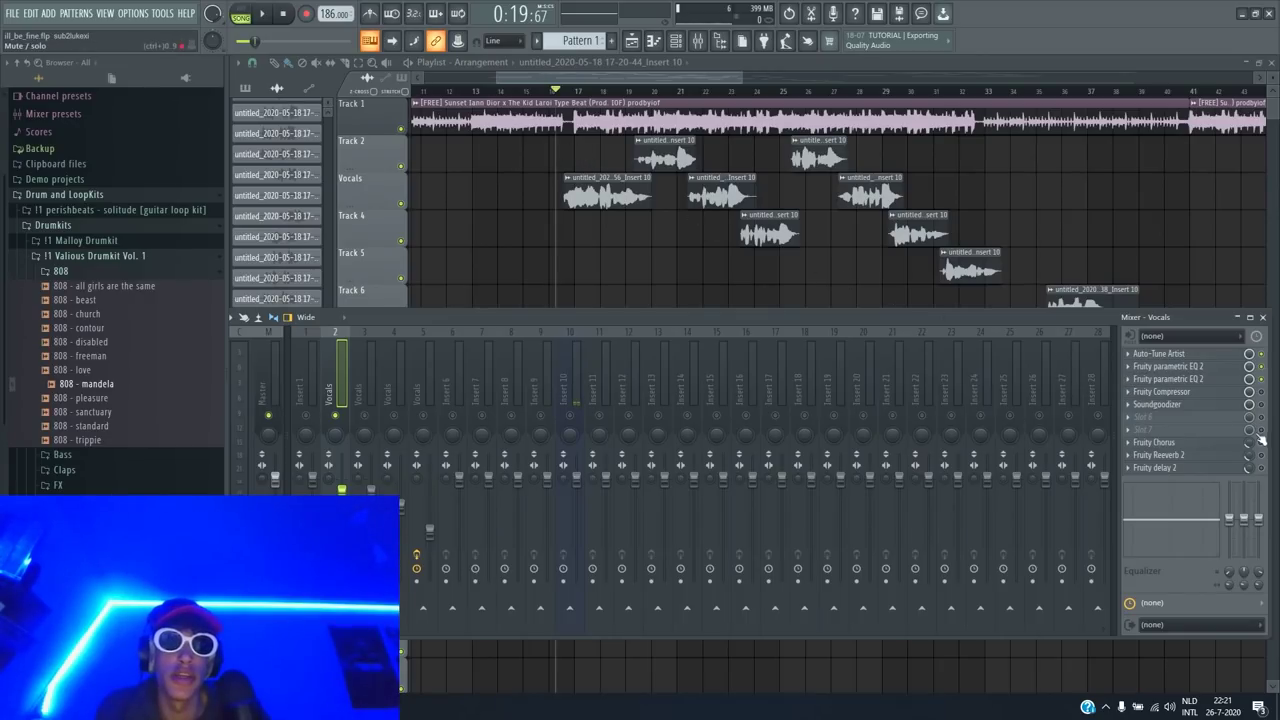
key(space)
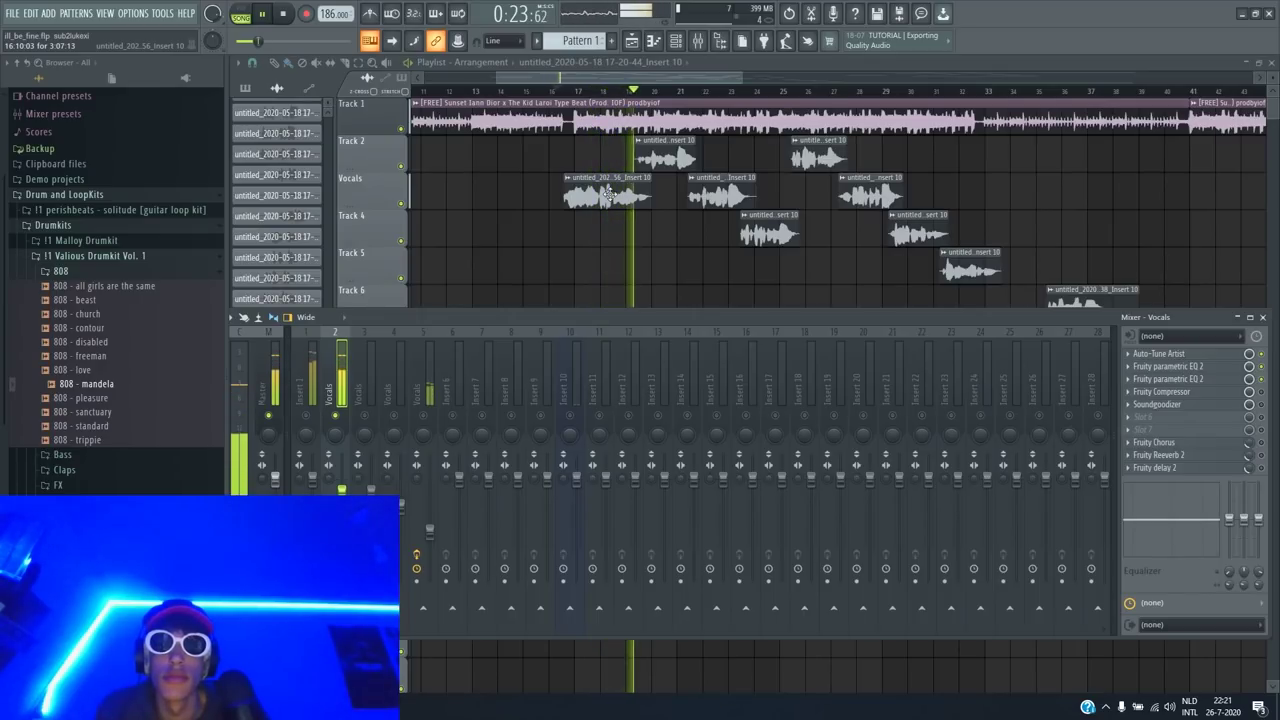
key(space)
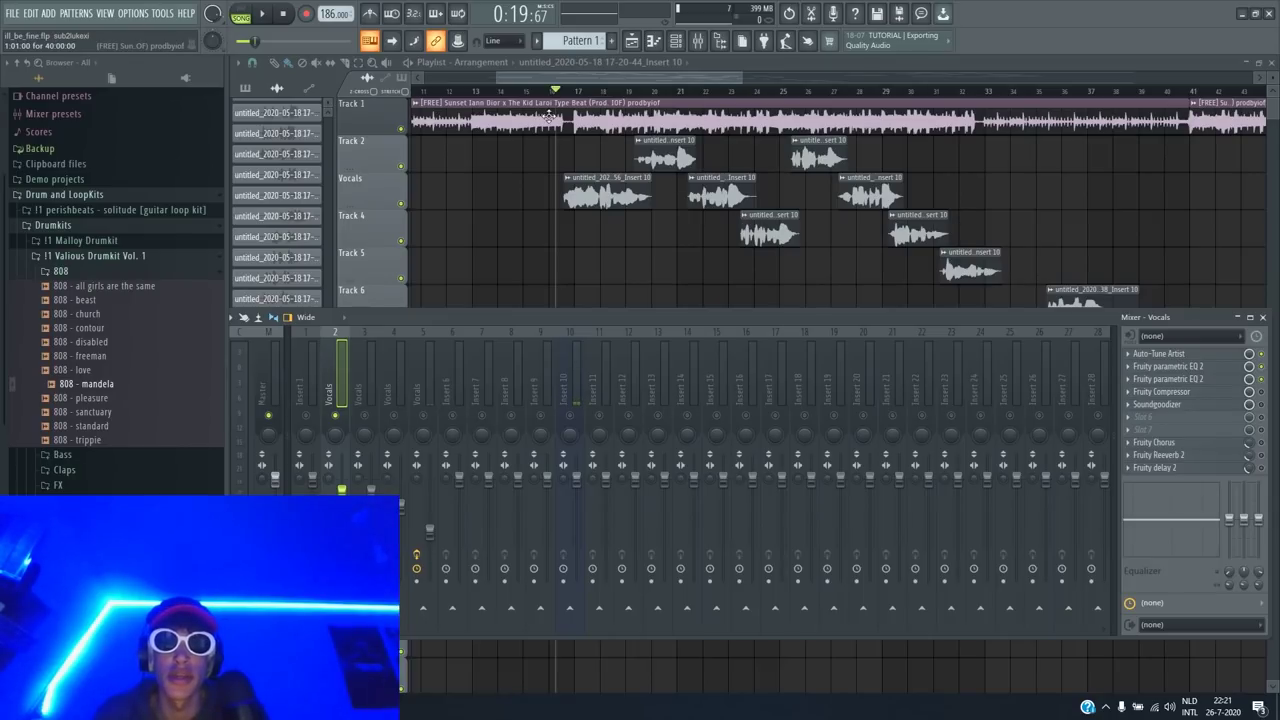
Open and close the Vocals Fruity Compressor, then play and stop the vocals twice
click(1190, 392)
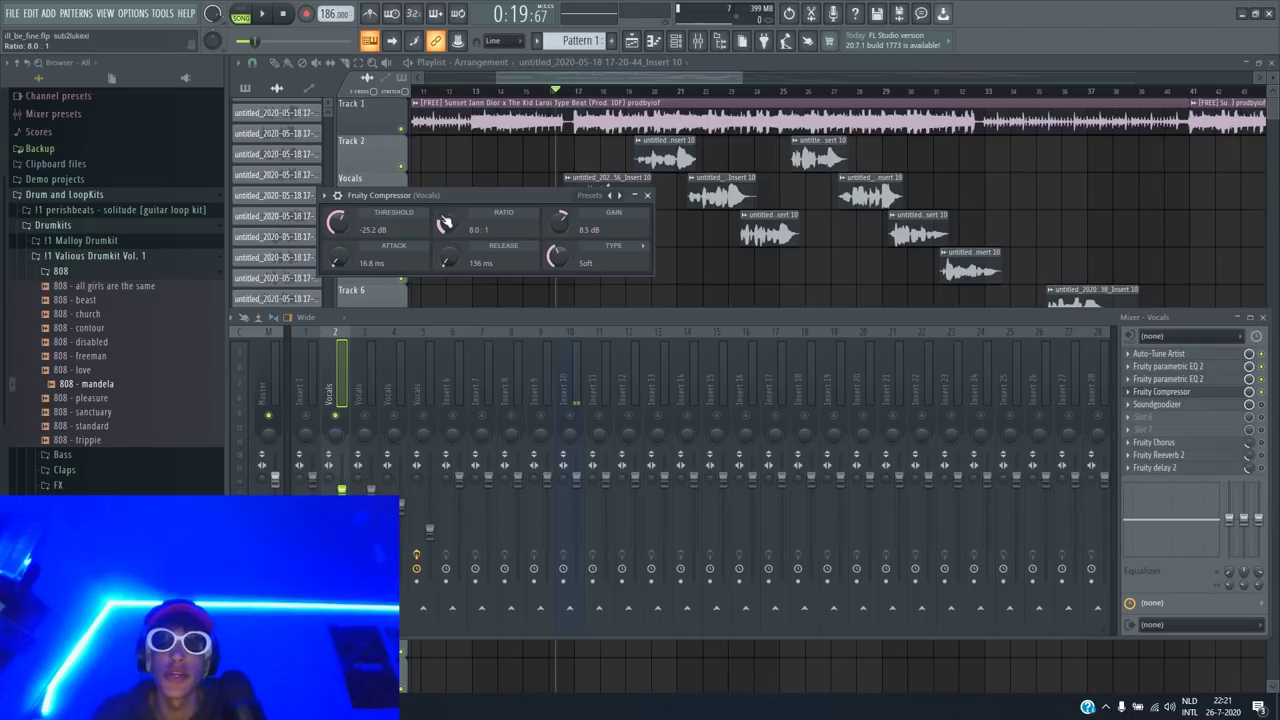
drag(452, 195, 549, 225)
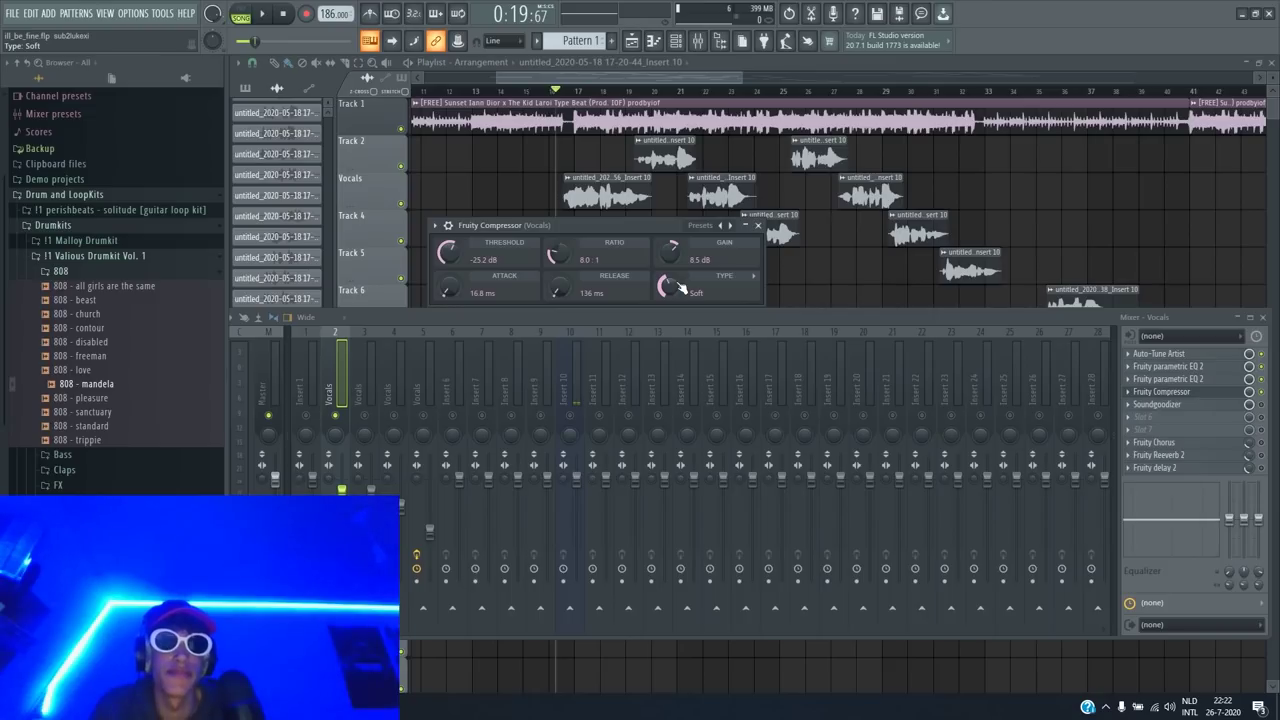
click(758, 225)
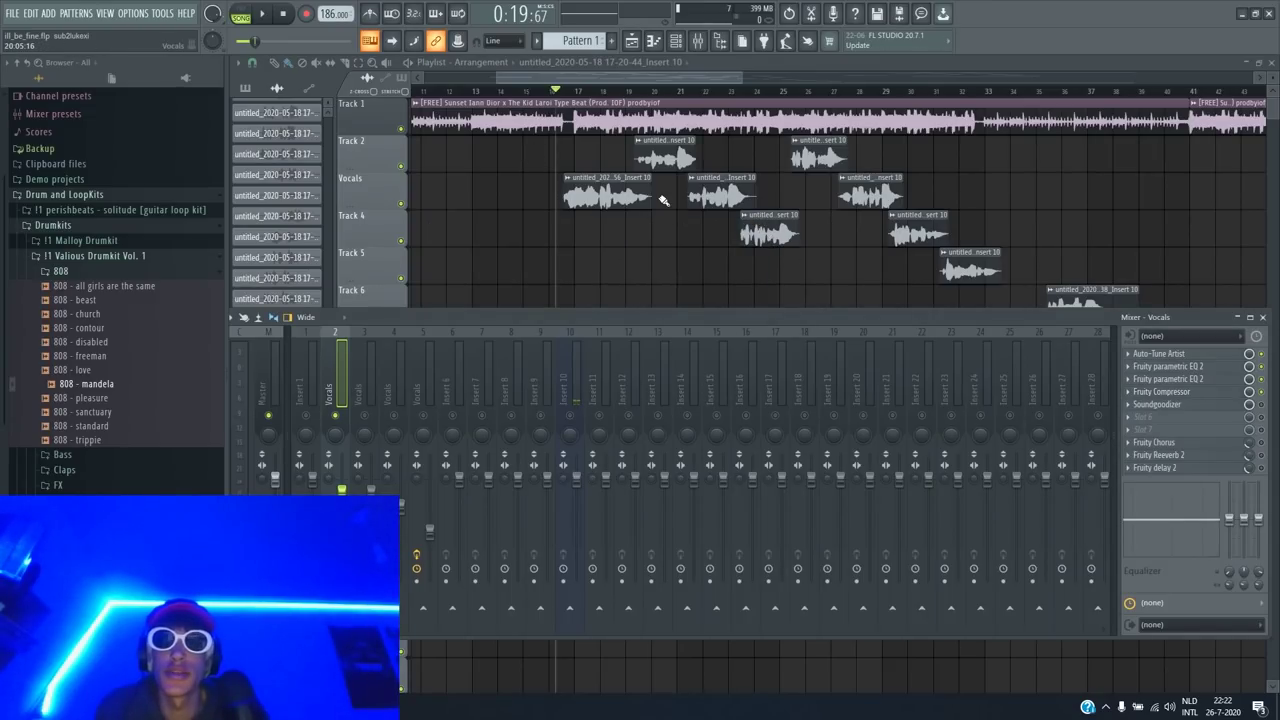
key(space)
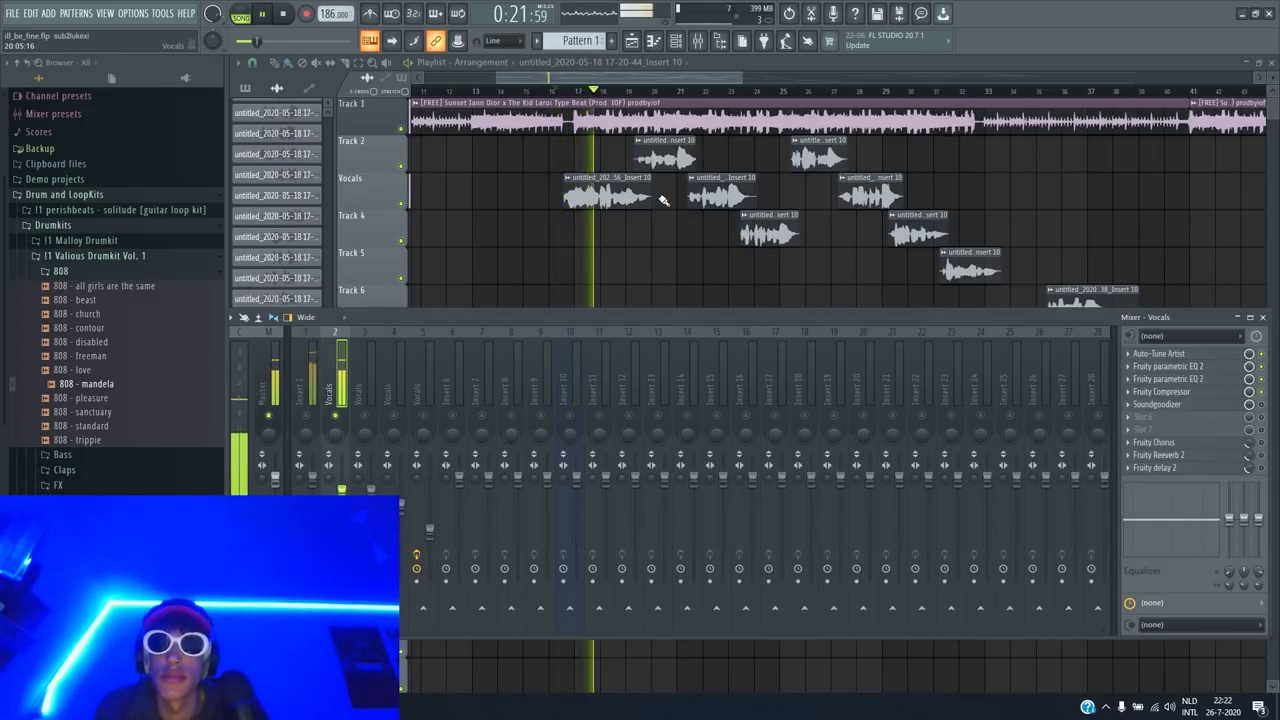
key(space)
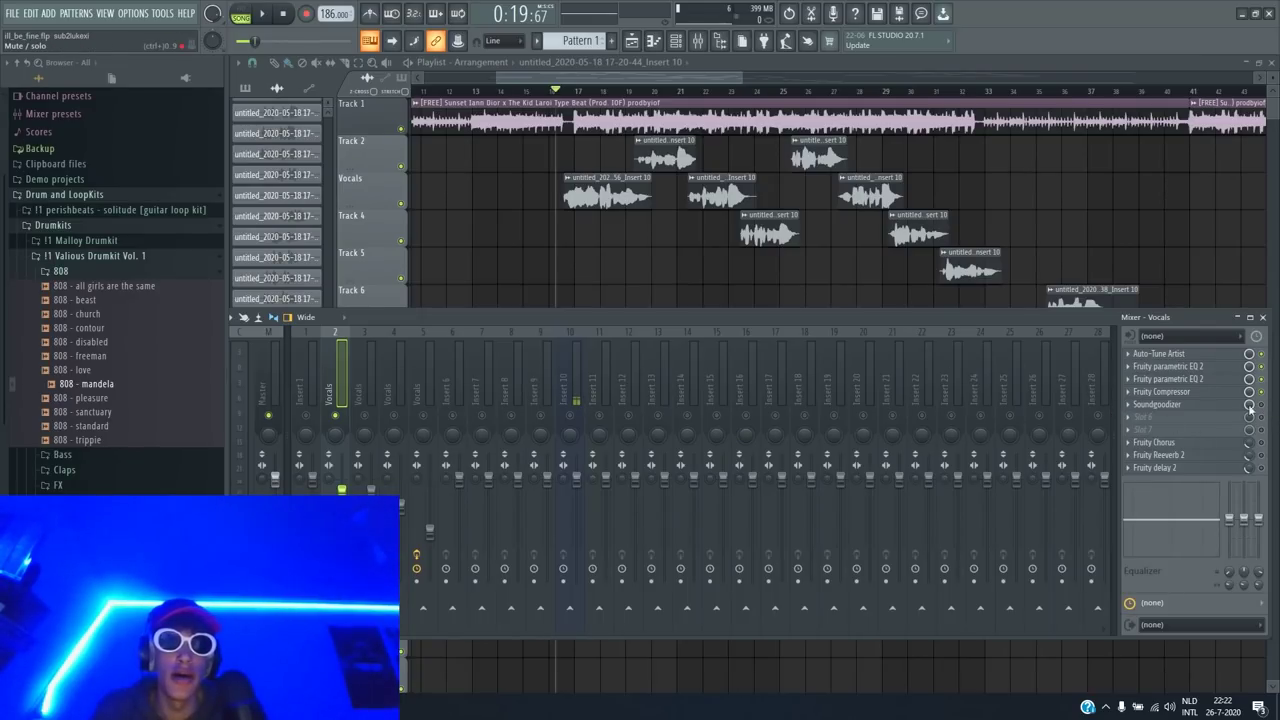
key(space)
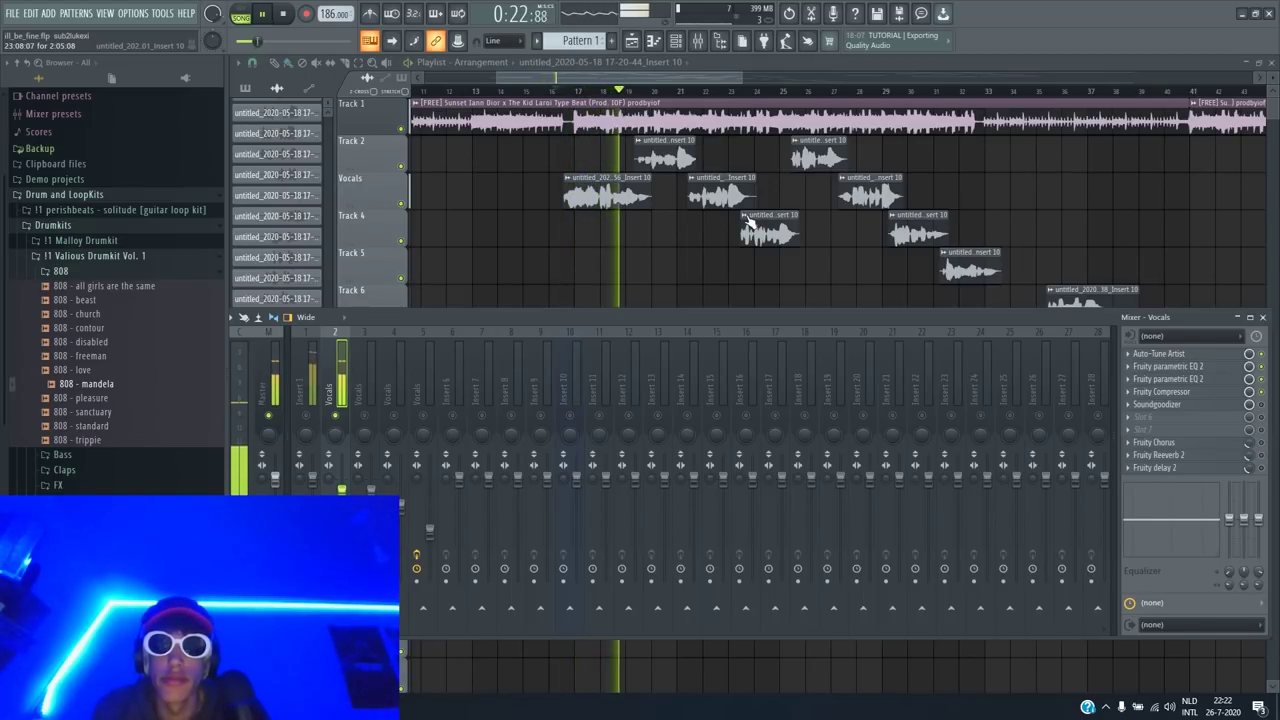
key(space)
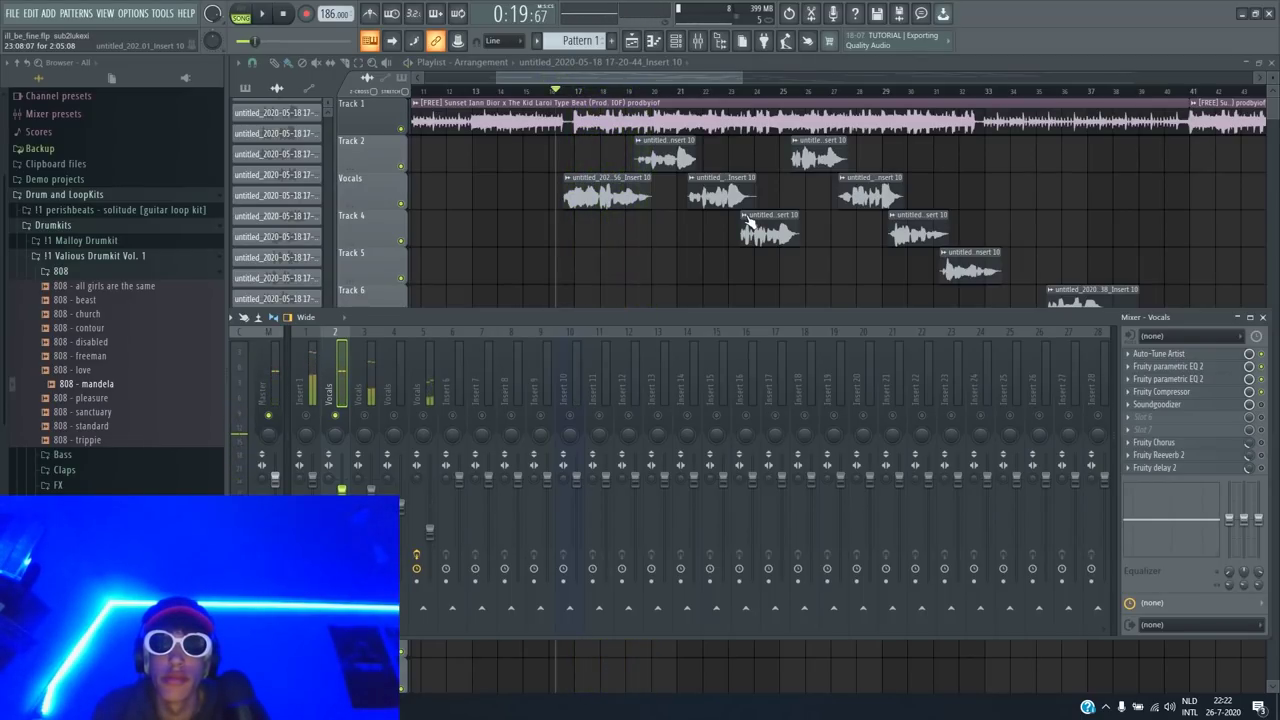
click(1200, 405)
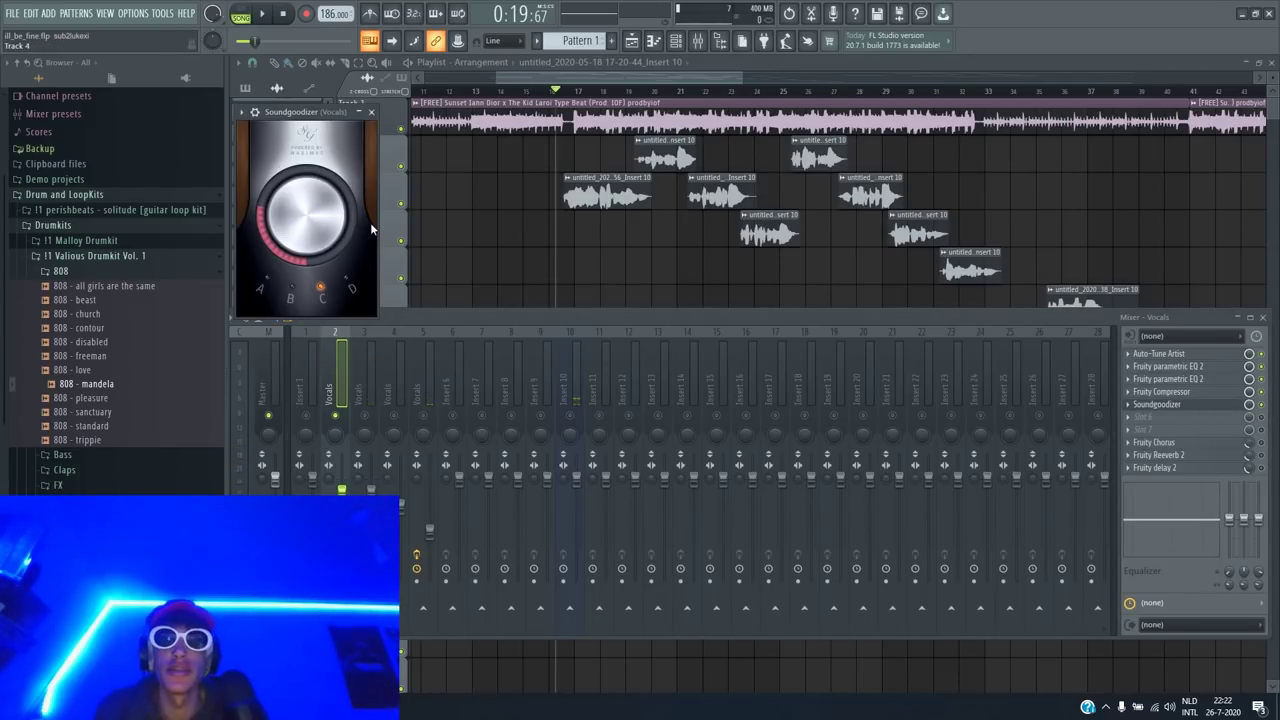
drag(305, 111, 588, 155)
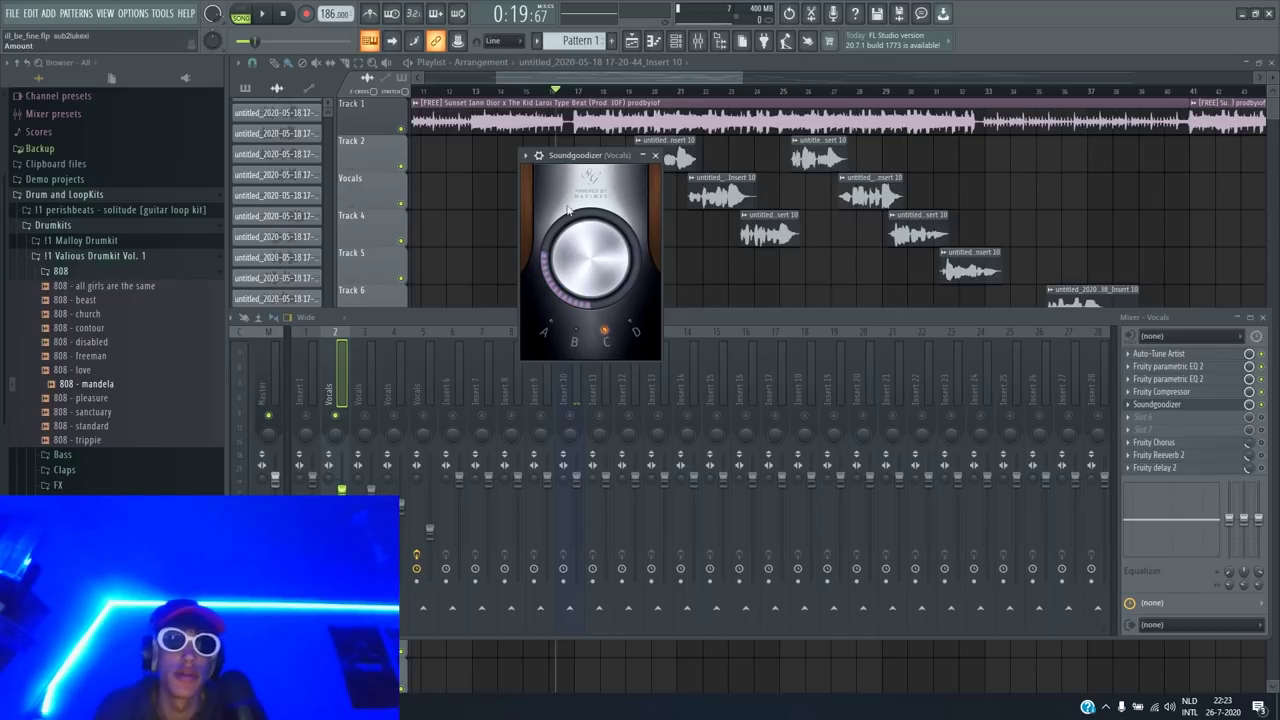
click(655, 155)
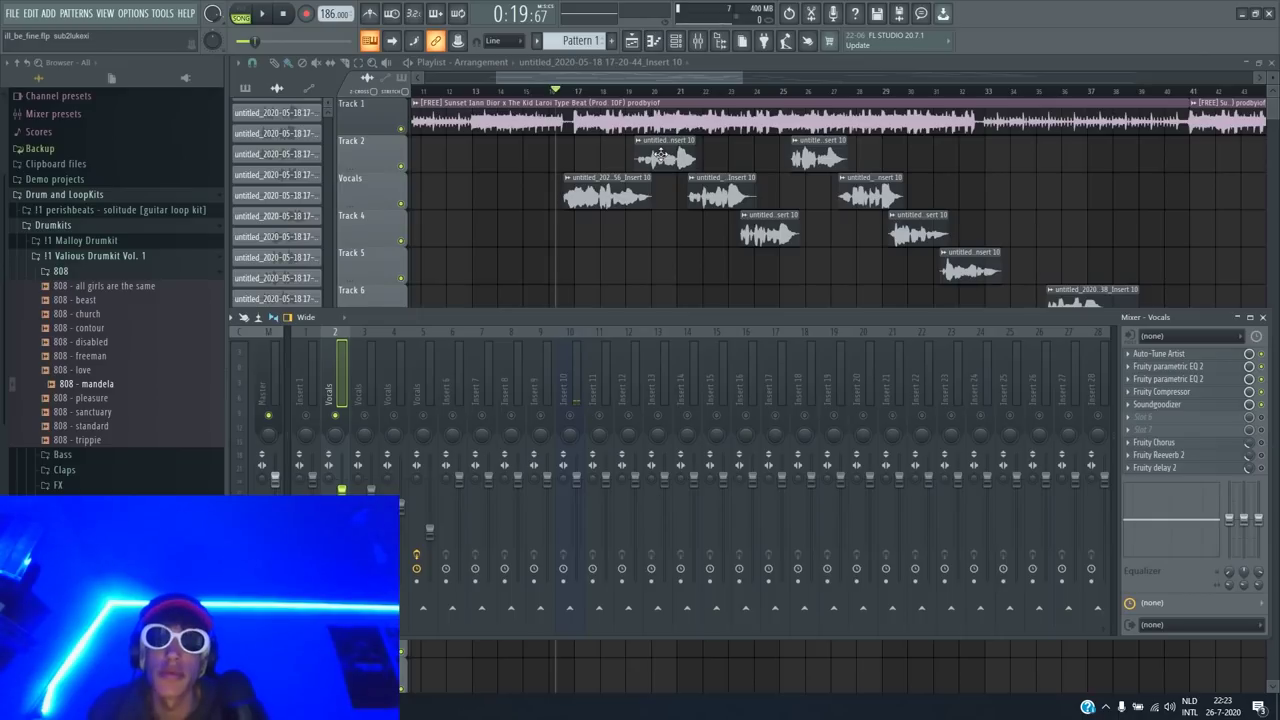
key(space)
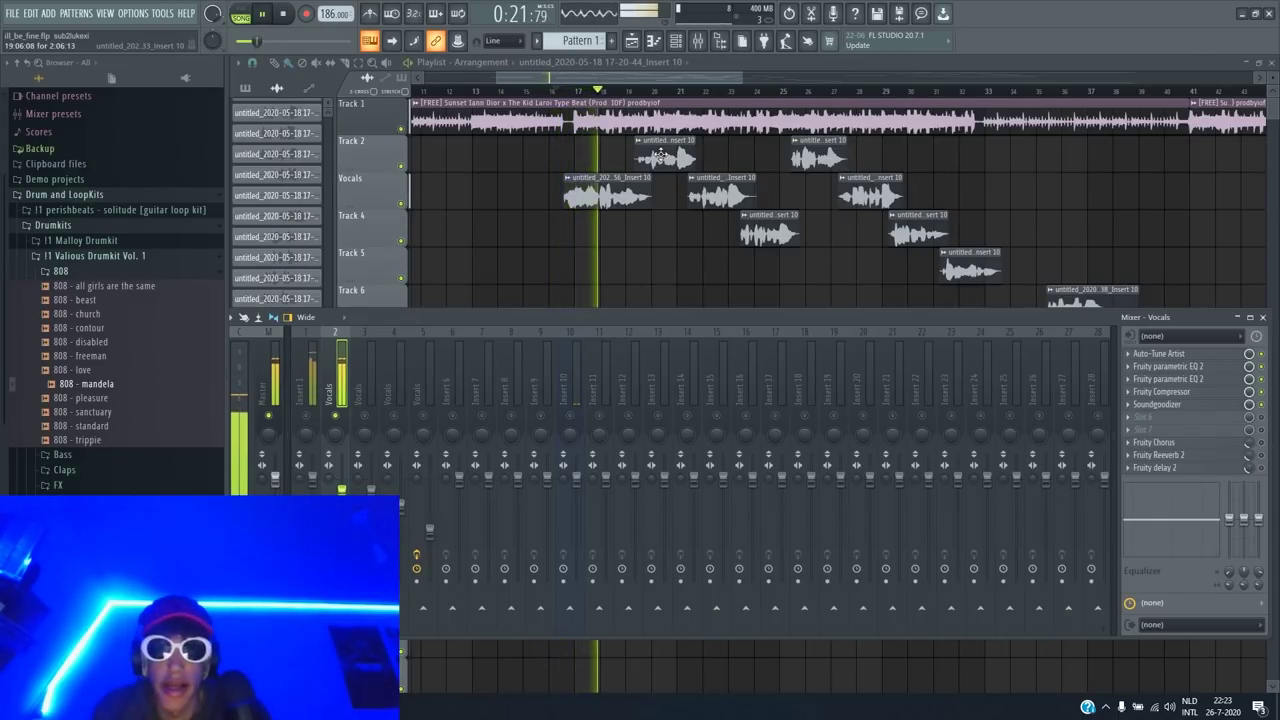
key(space)
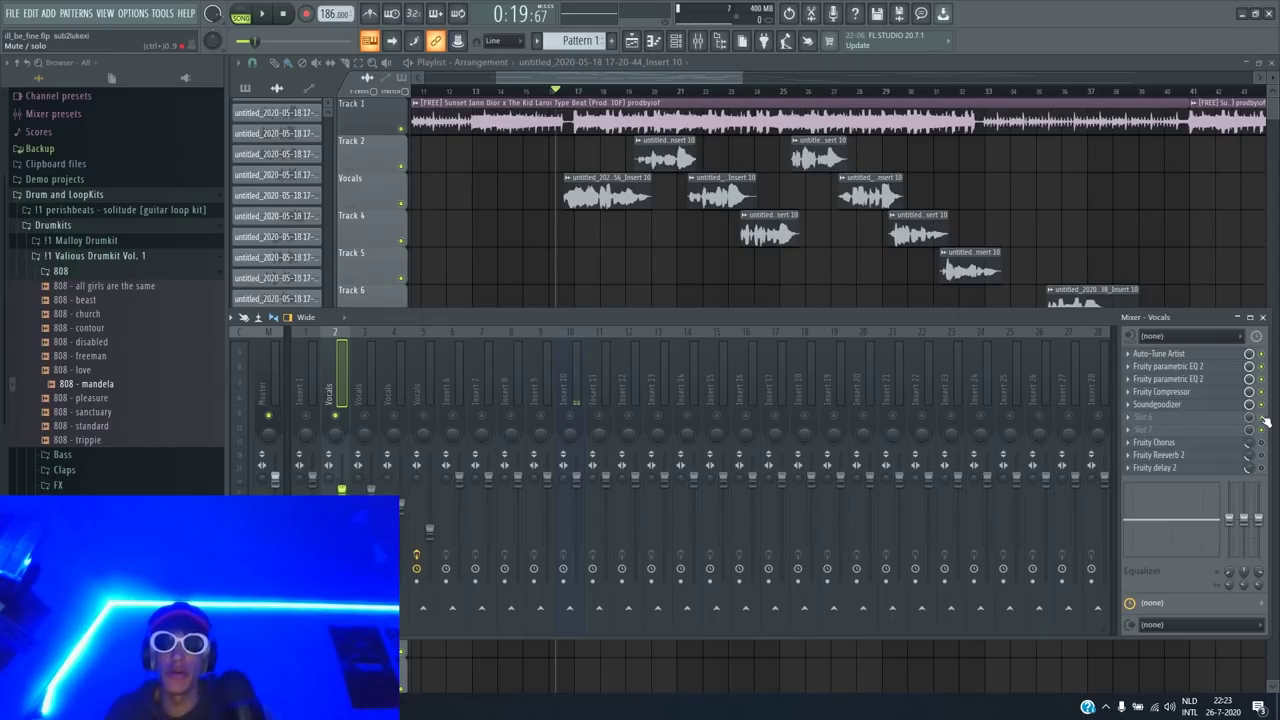
click(1155, 442)
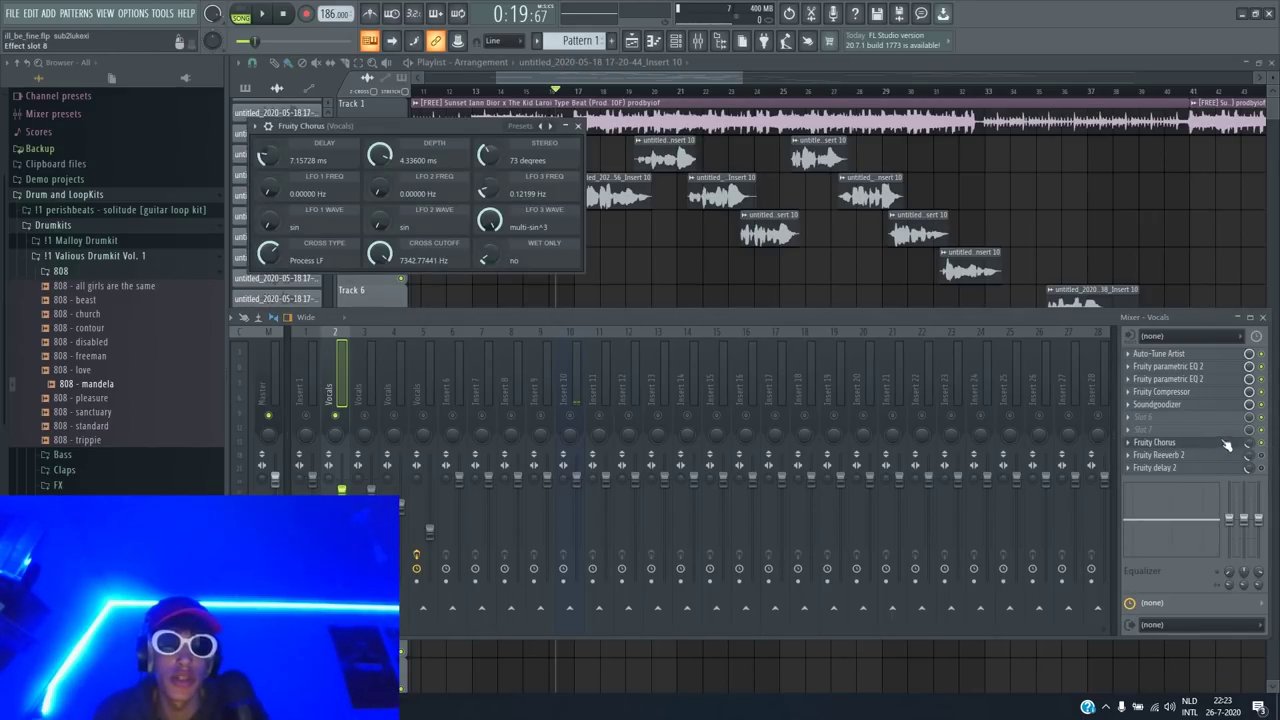
drag(376, 123, 494, 169)
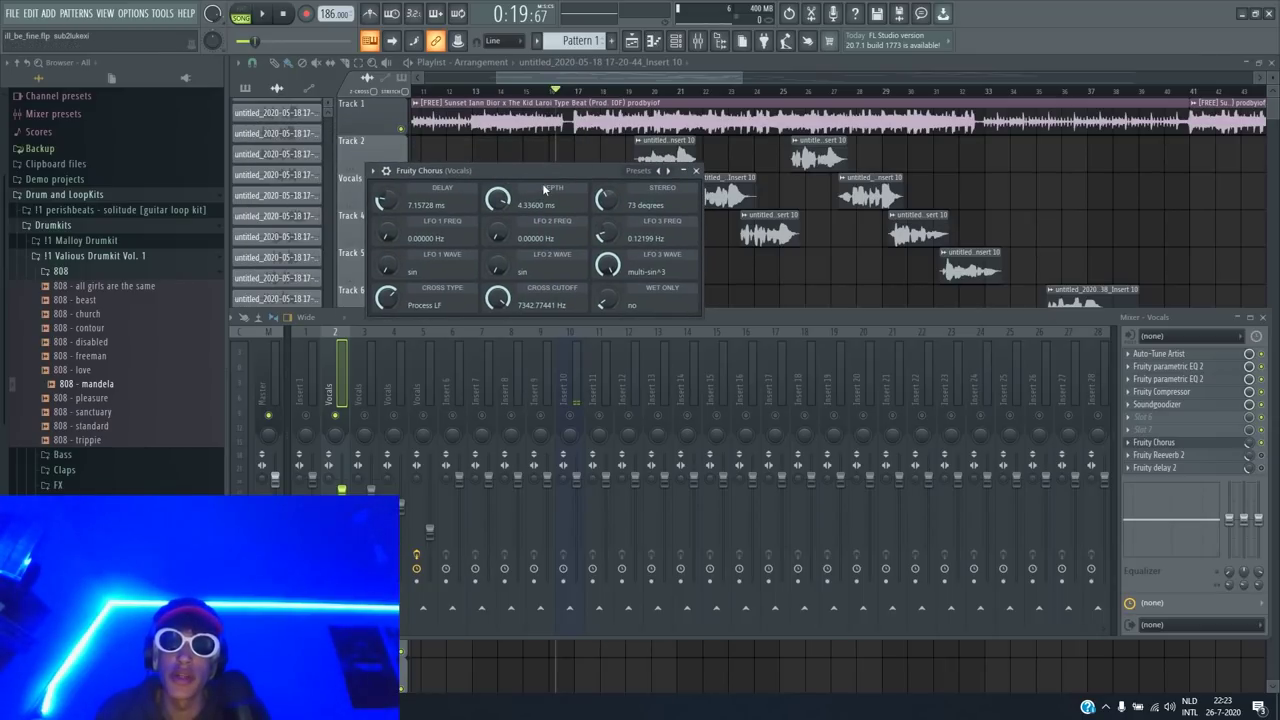
click(660, 171)
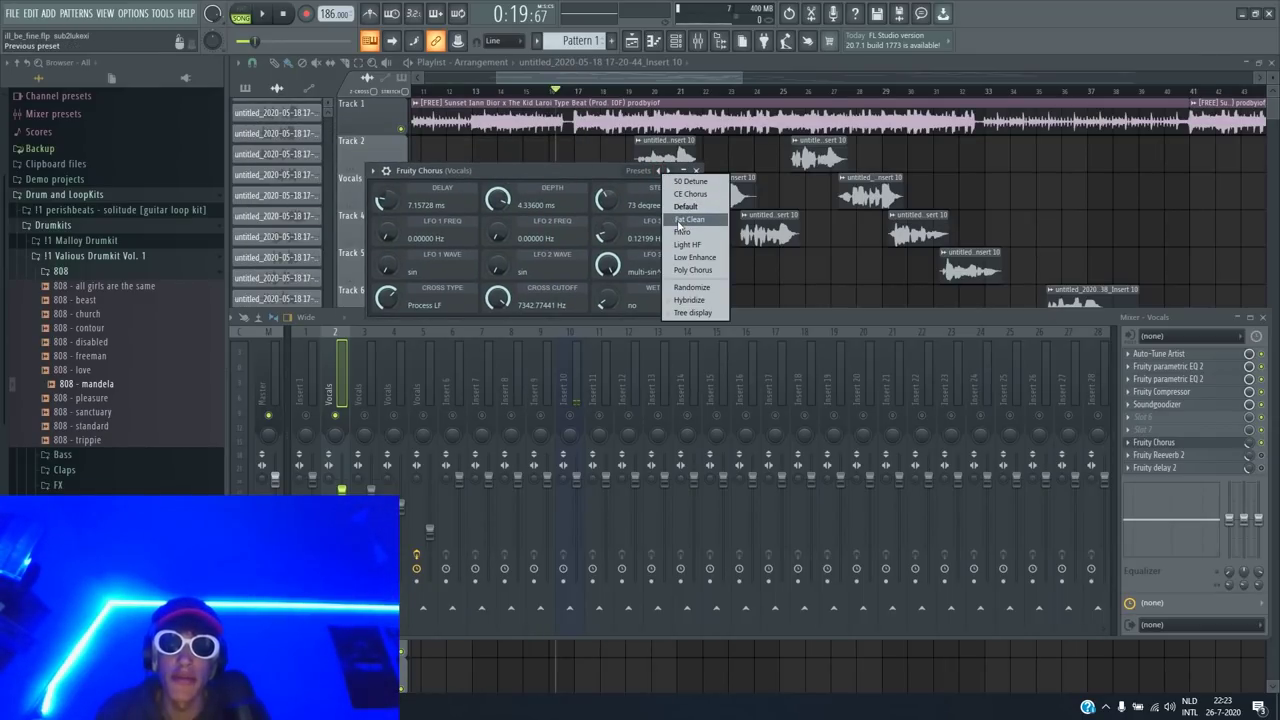
click(594, 176)
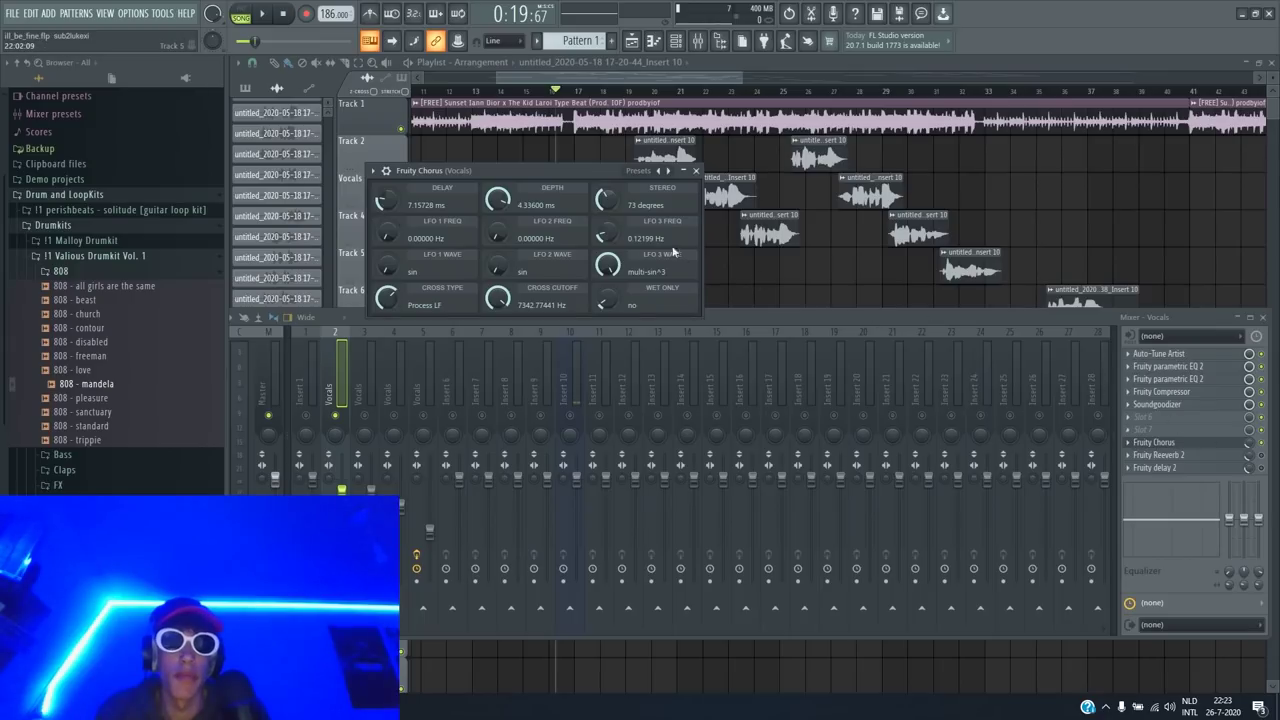
click(696, 170)
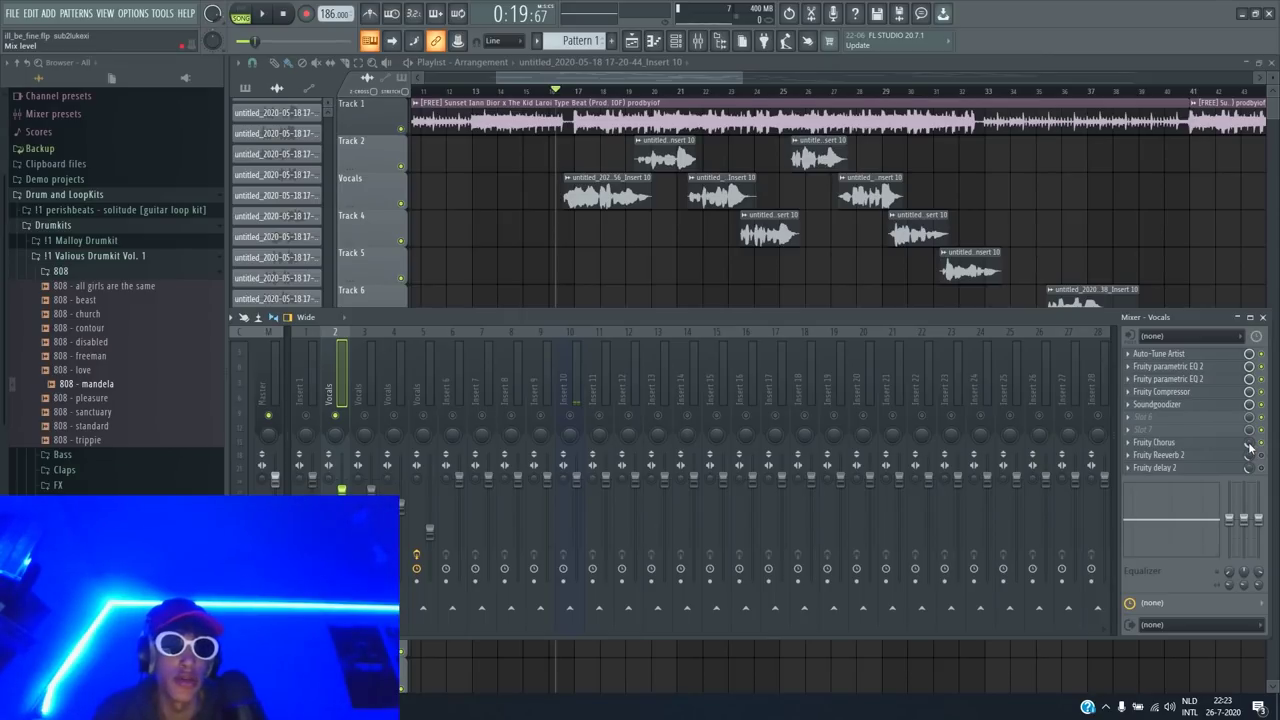
key(space)
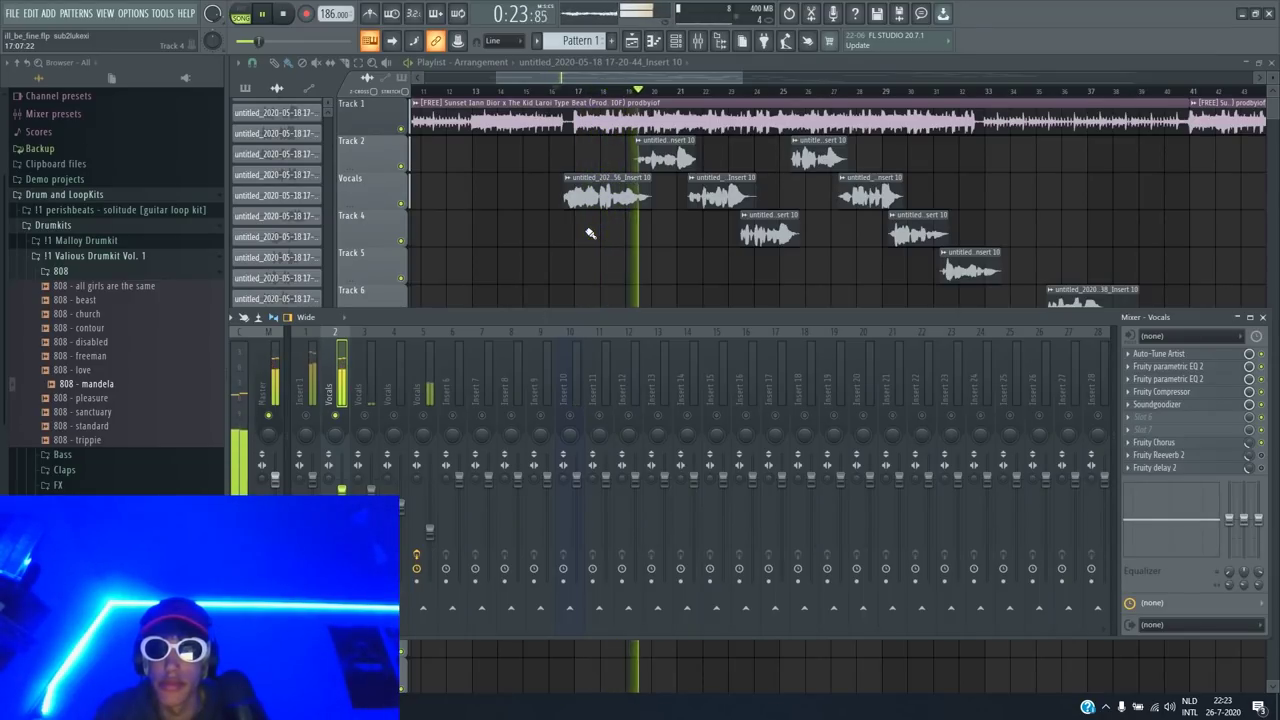
key(space)
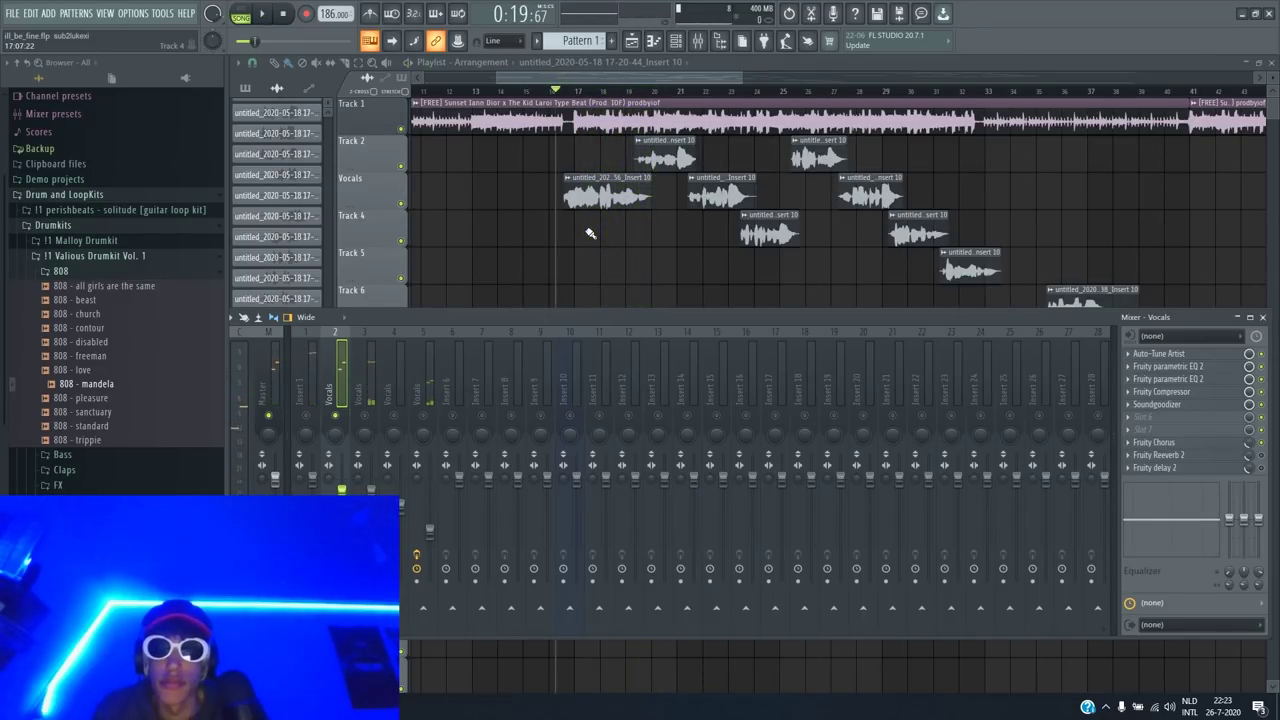
Raise the Fruity Reeverb 2 bass multiplier to 103% and audition the vocals twice
click(1192, 456)
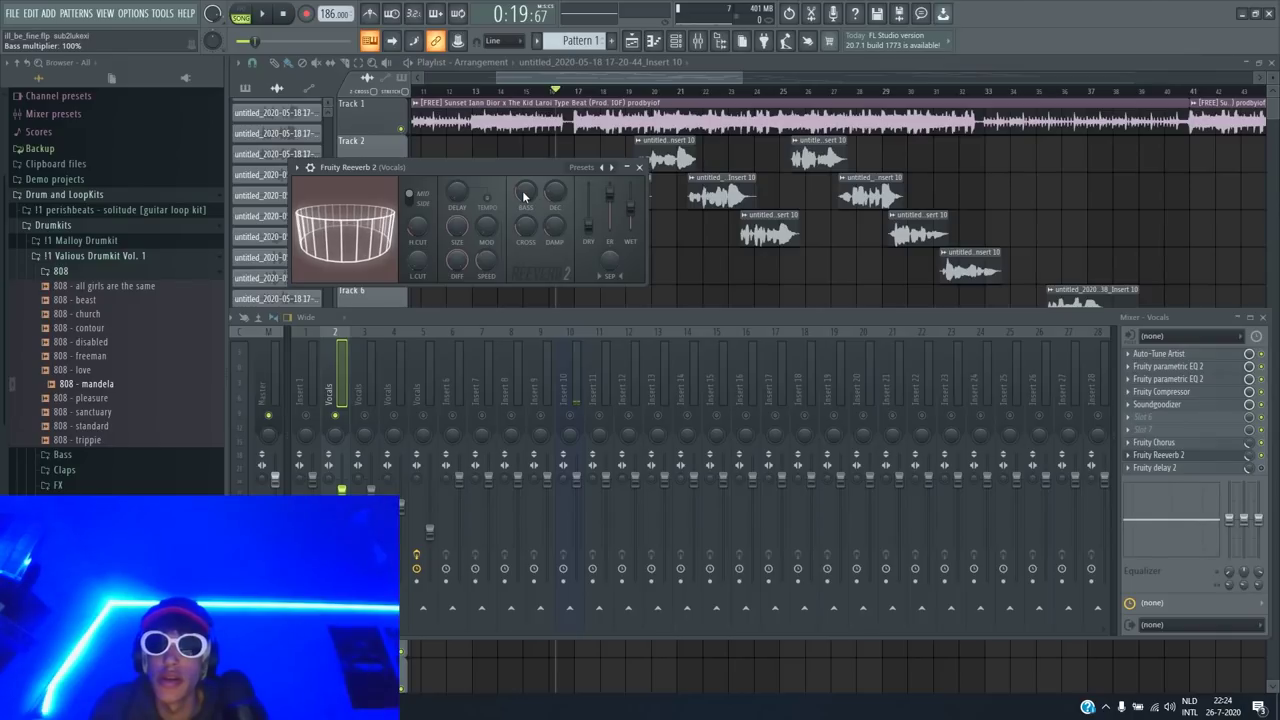
drag(523, 196, 523, 192)
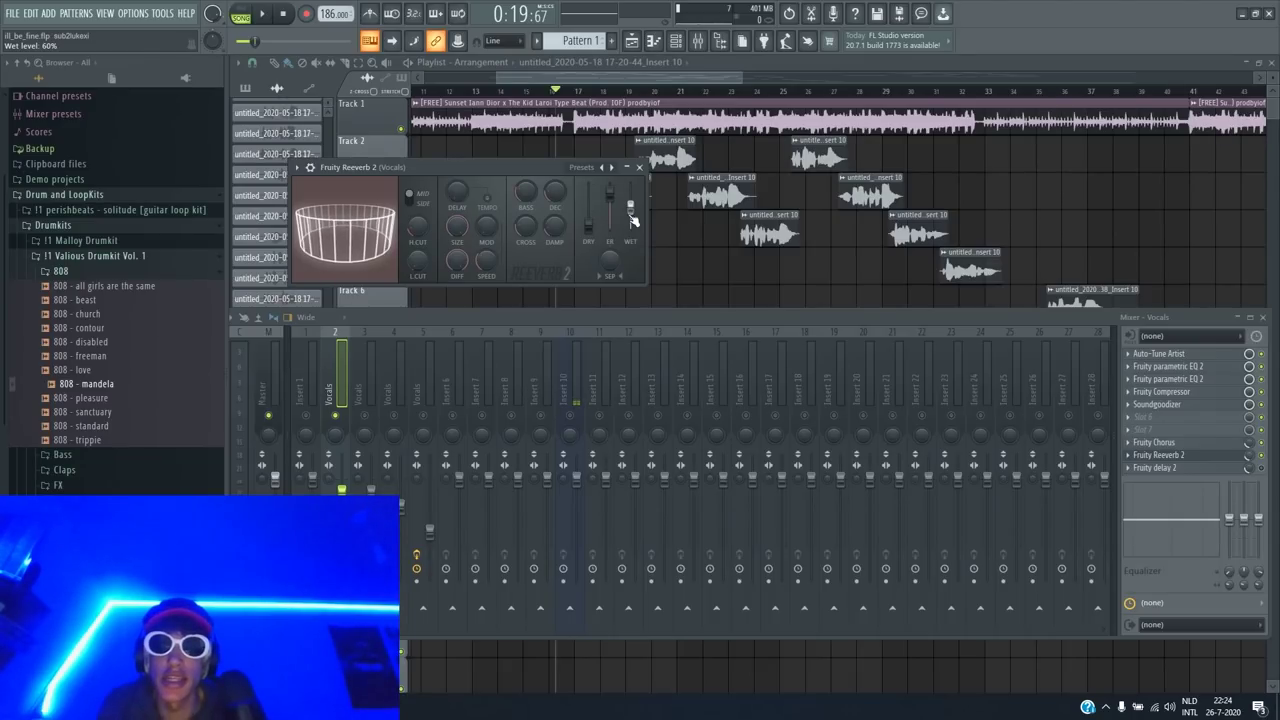
key(space)
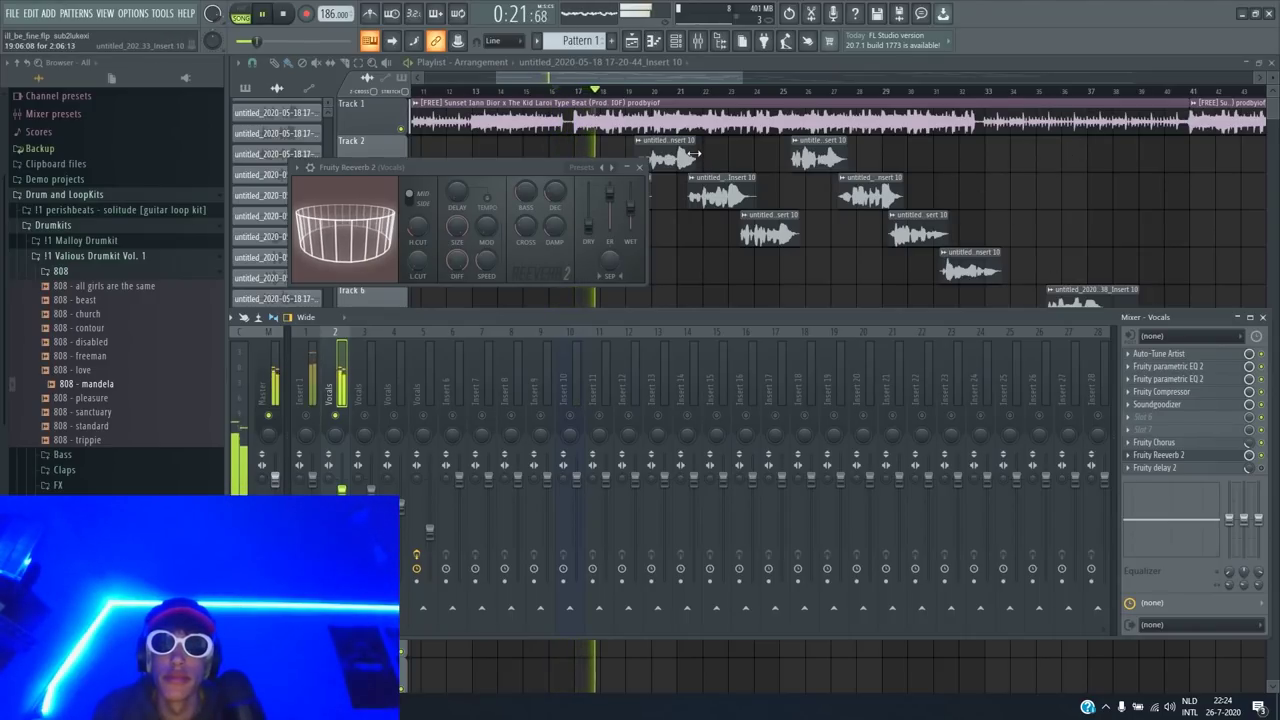
key(space)
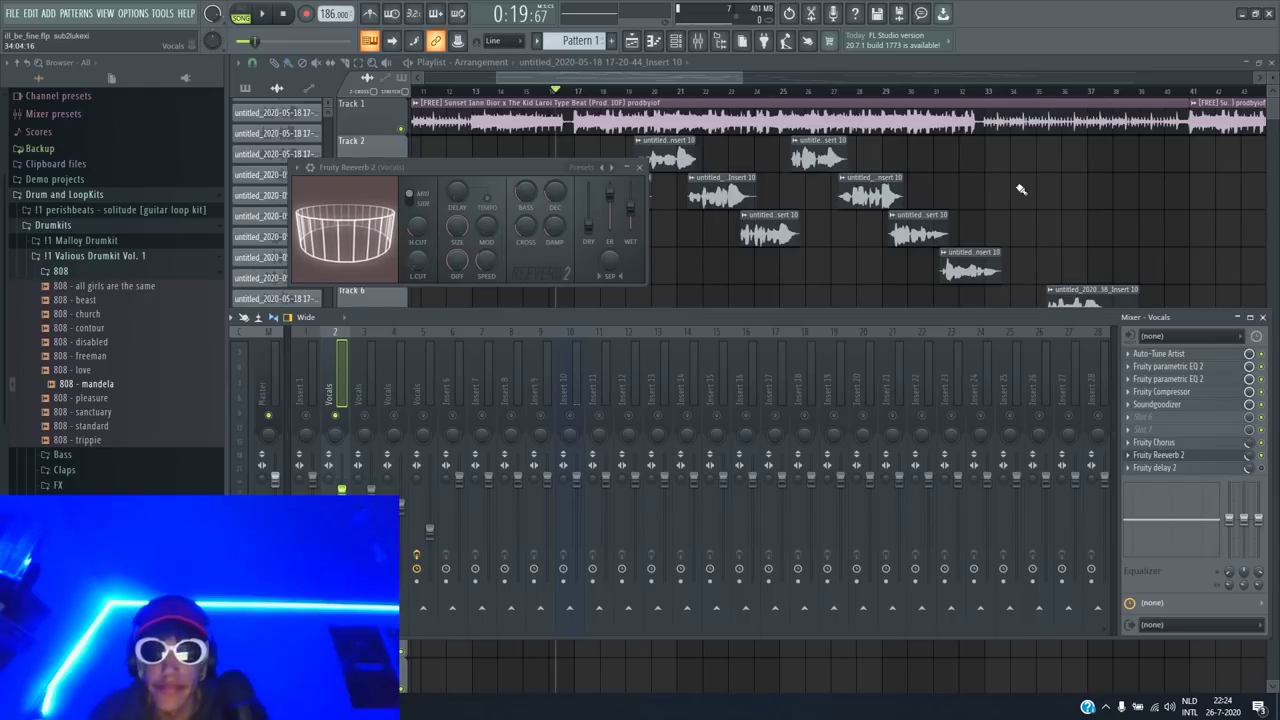
key(space)
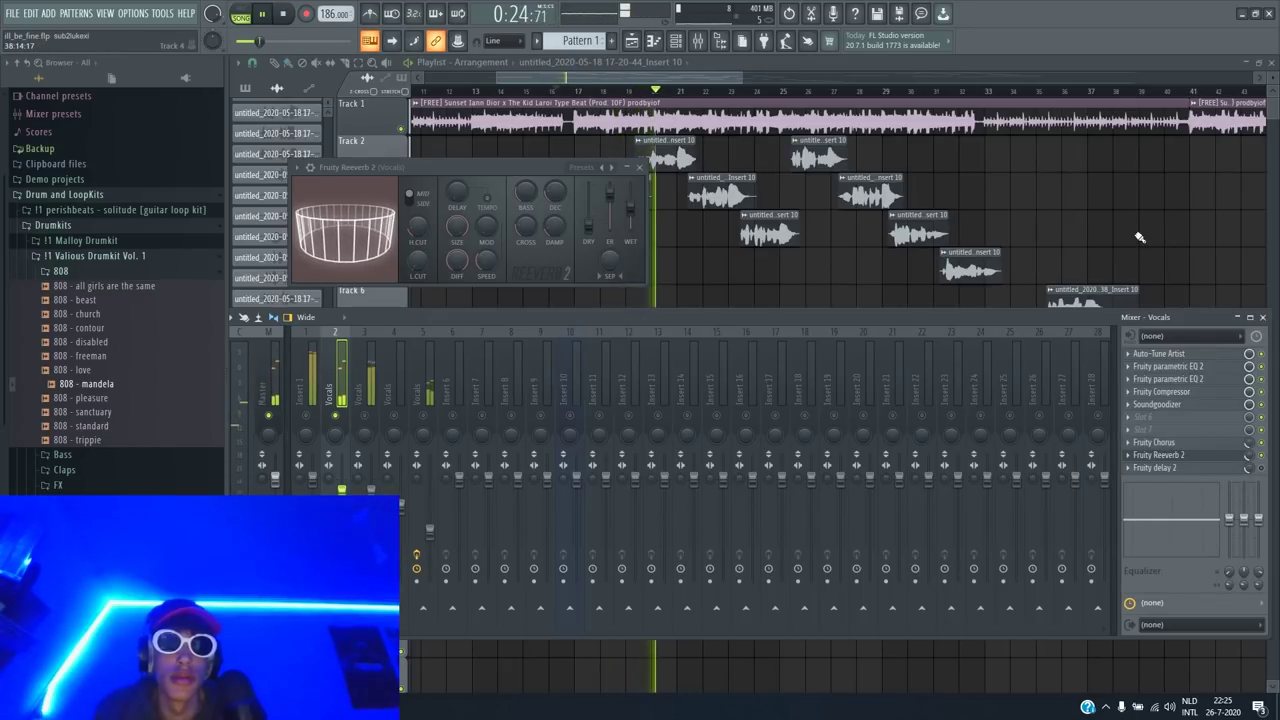
key(space)
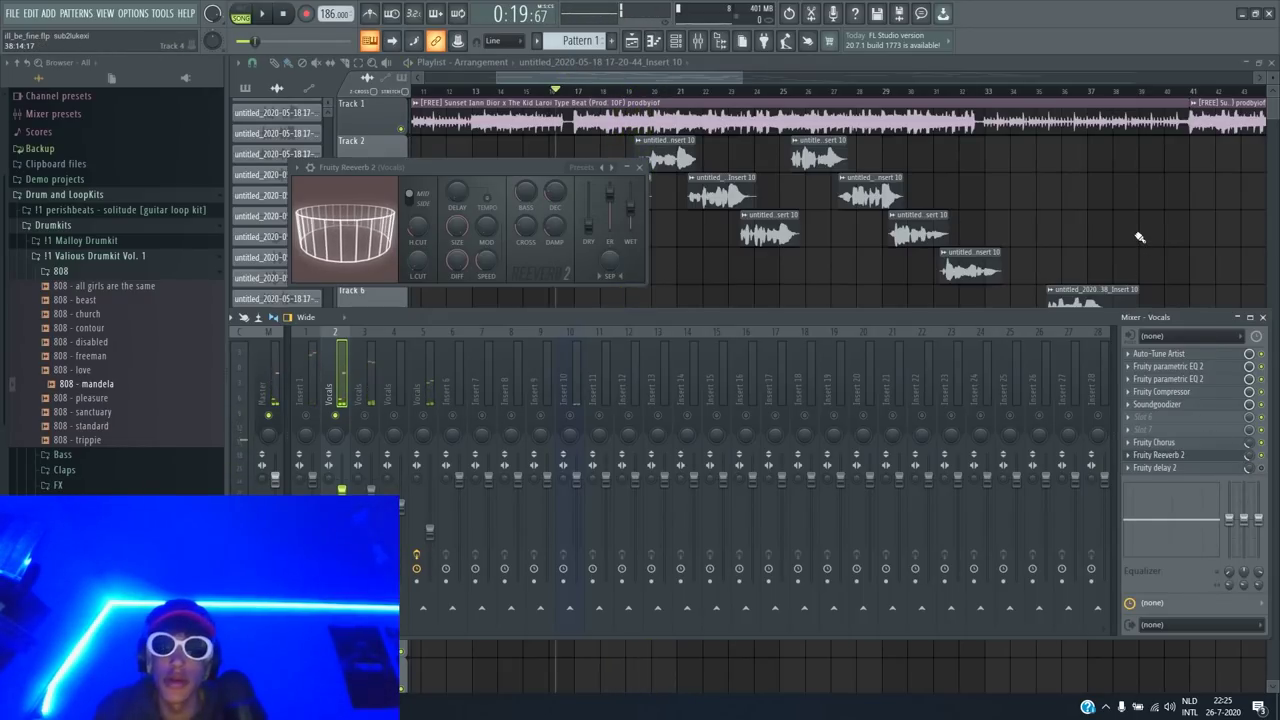
Open Fruity Delay 2 for Vocals and place its window below the Reeverb window
click(1160, 467)
drag(364, 255, 420, 272)
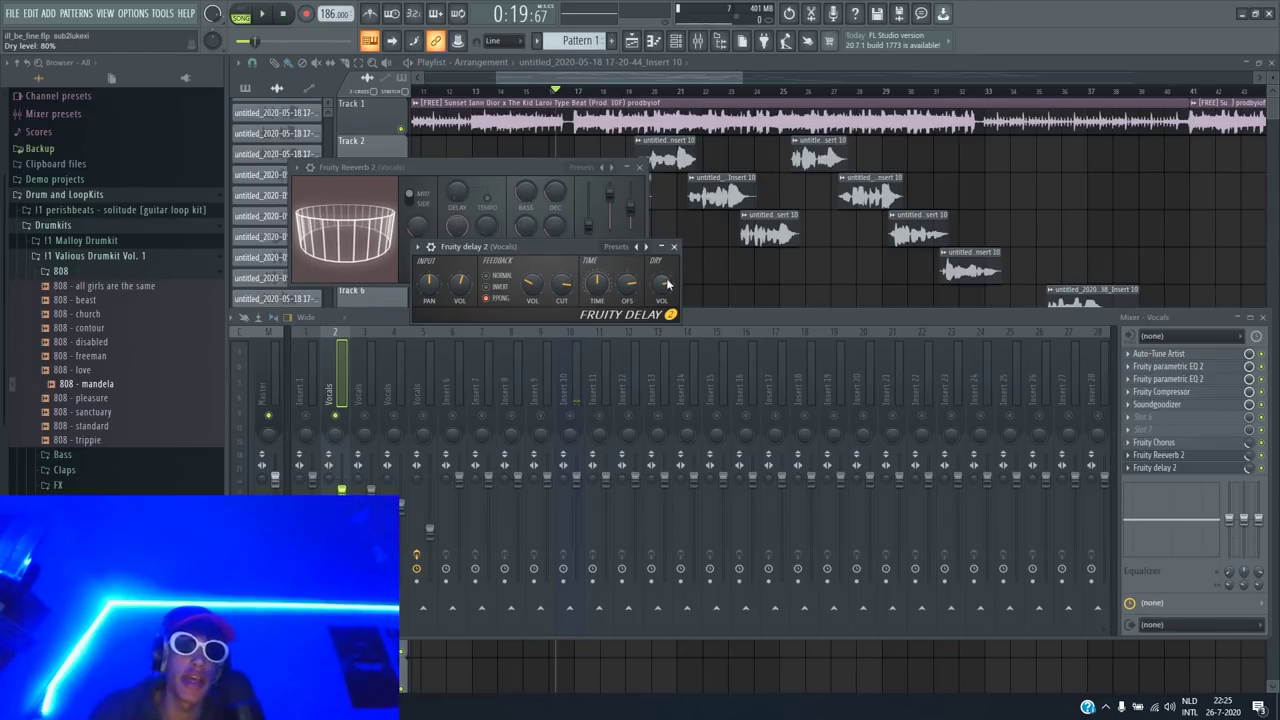
Close the effect windows, play and stop the arrangement, and drag the song position back slightly
click(760, 268)
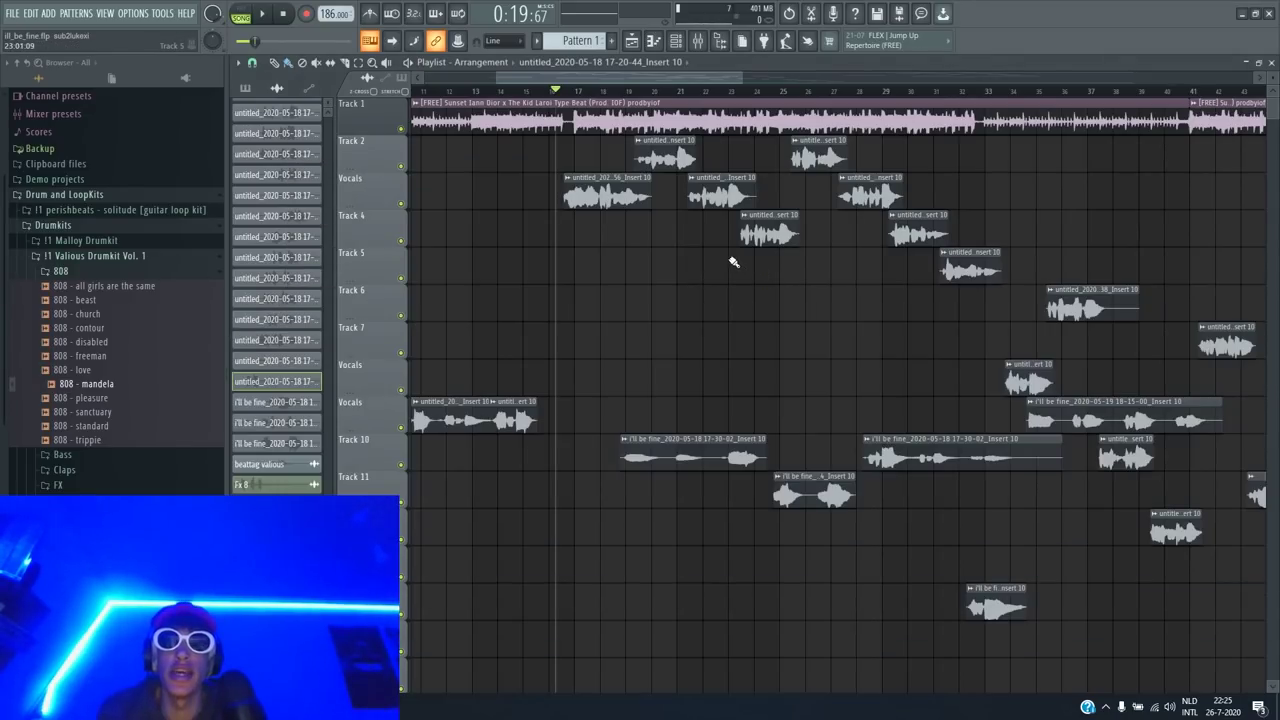
key(space)
key(space)
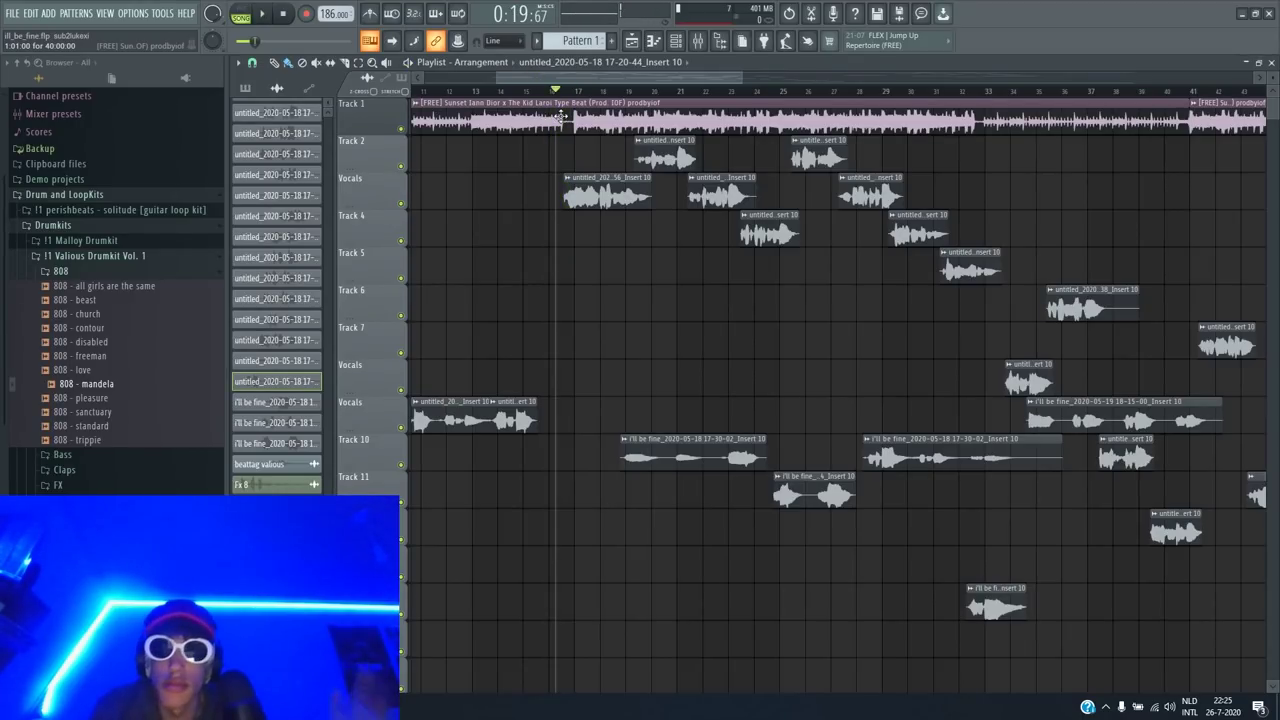
key(space)
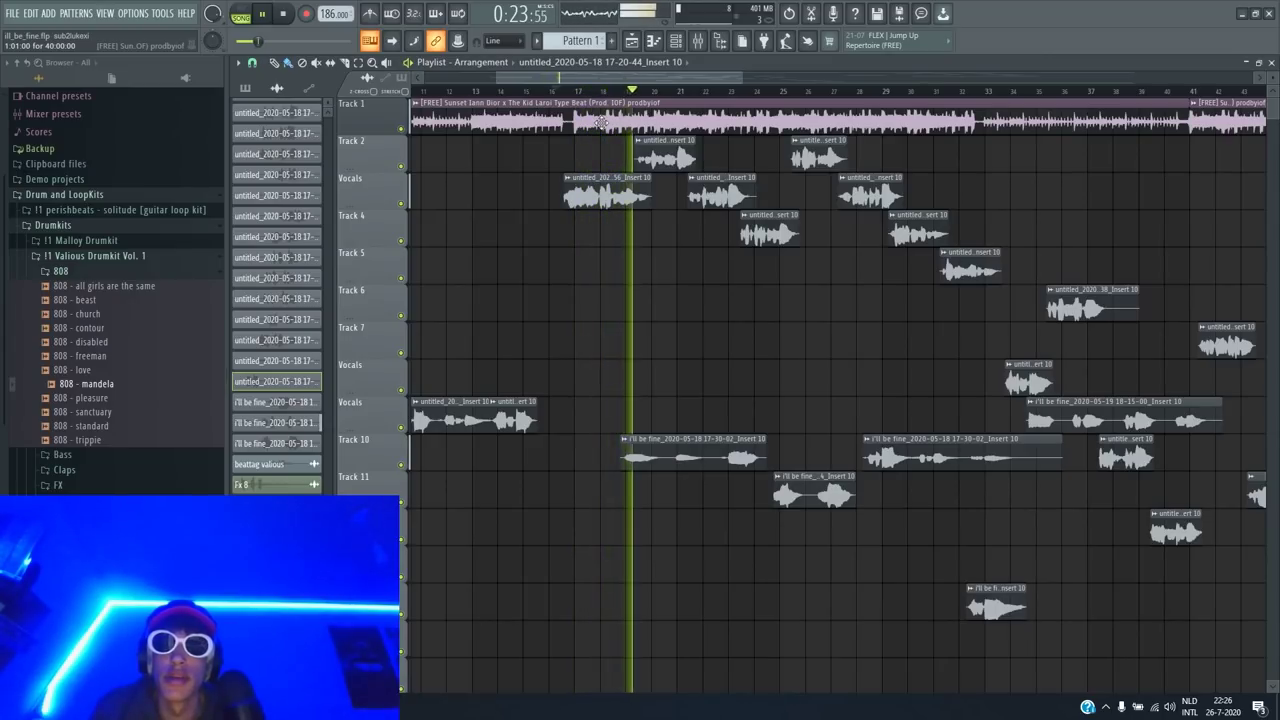
key(space)
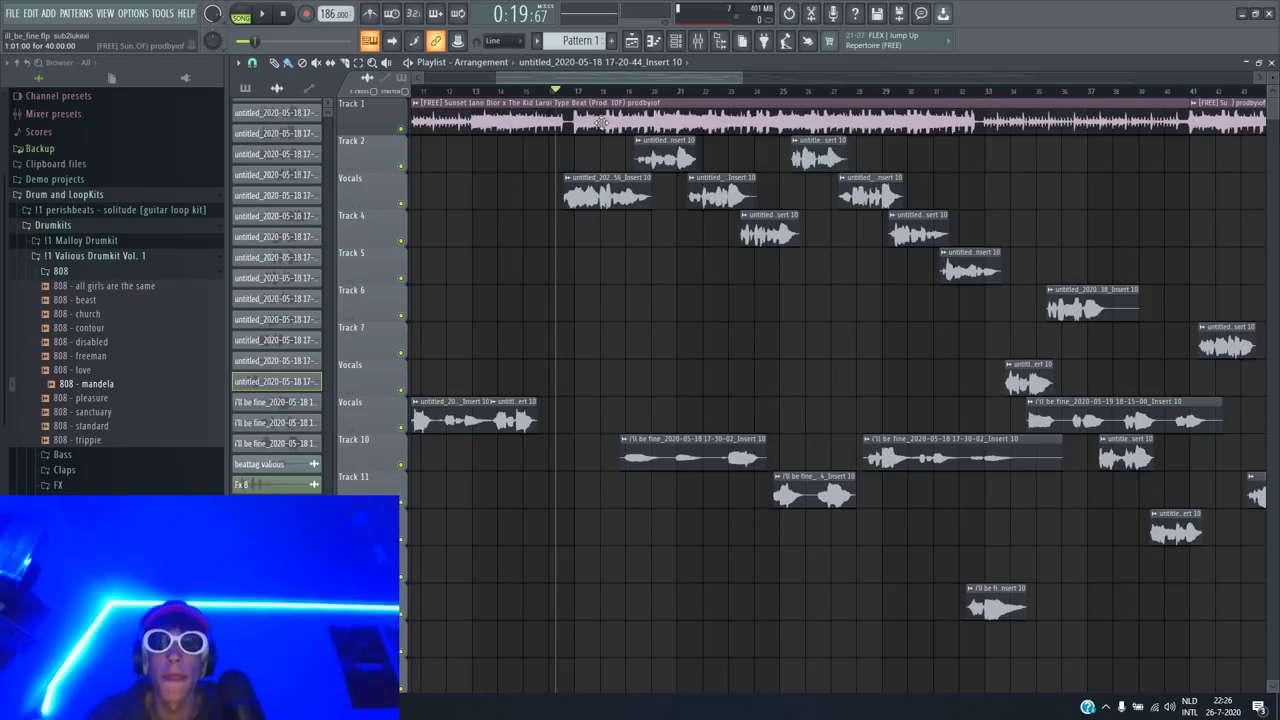
drag(582, 76, 566, 76)
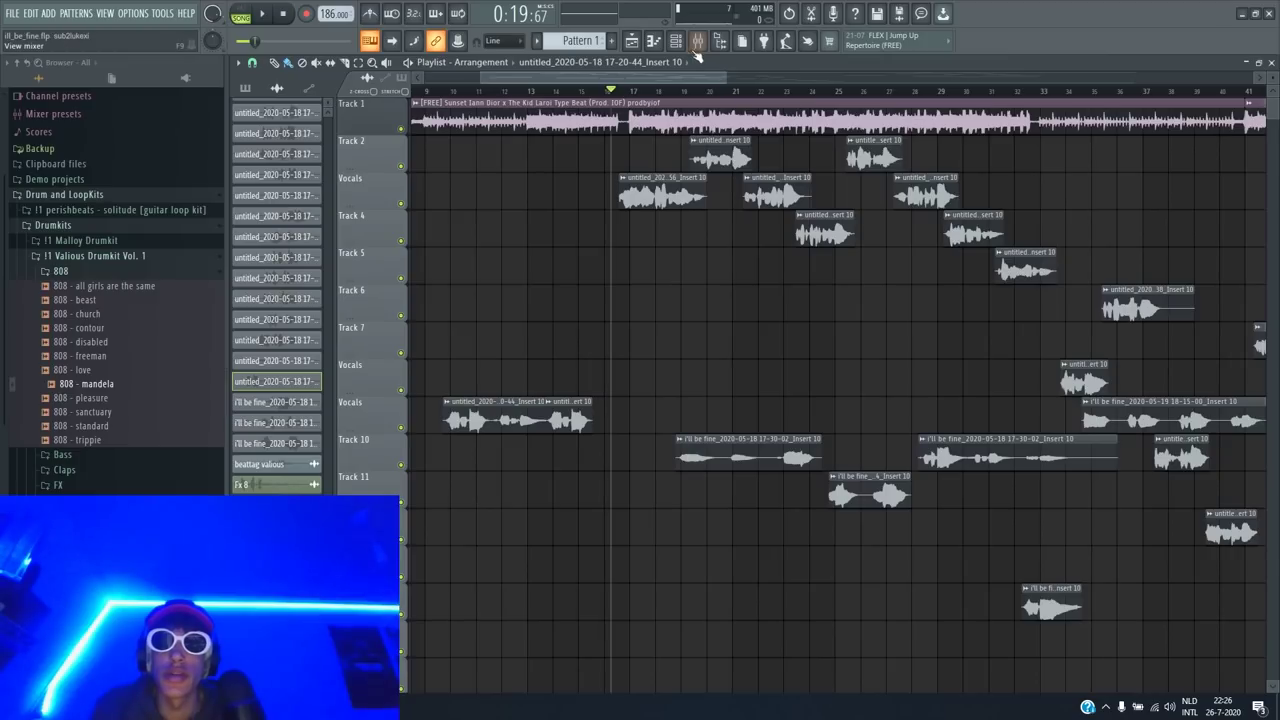
With the Mixer shown, select the second Vocals track and play its vocals through the chain
key(F9)
key(space)
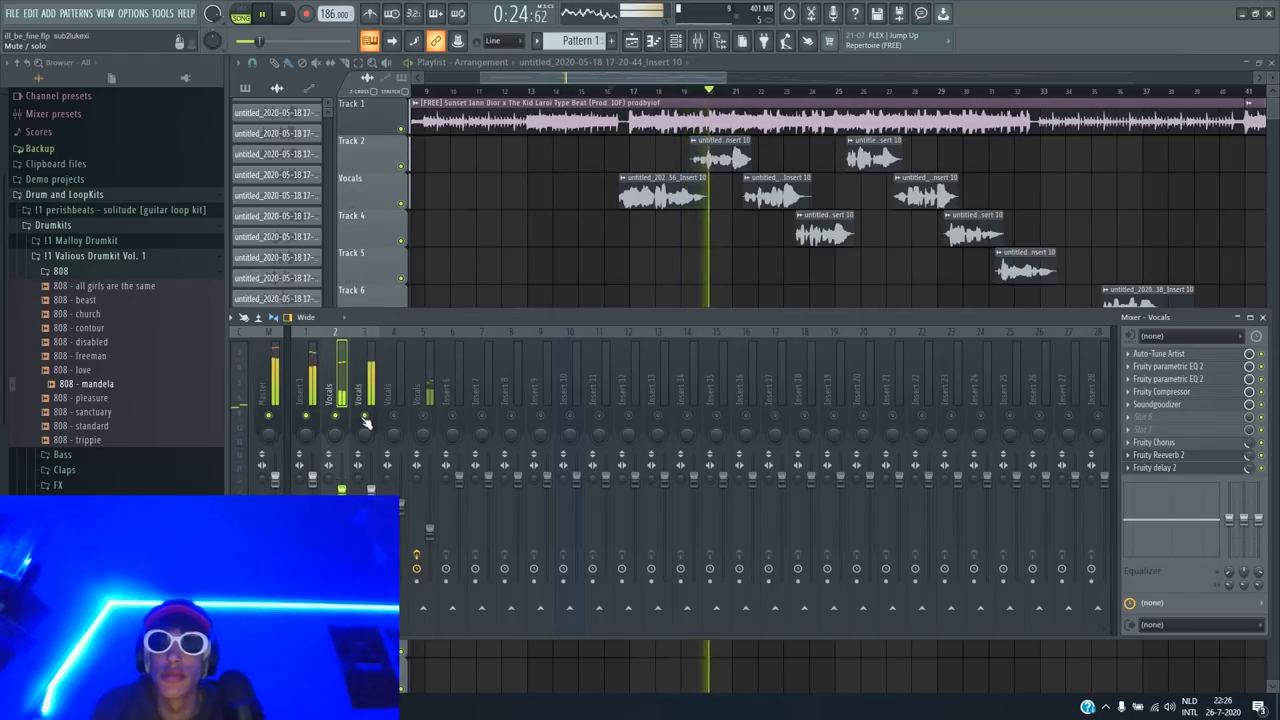
key(space)
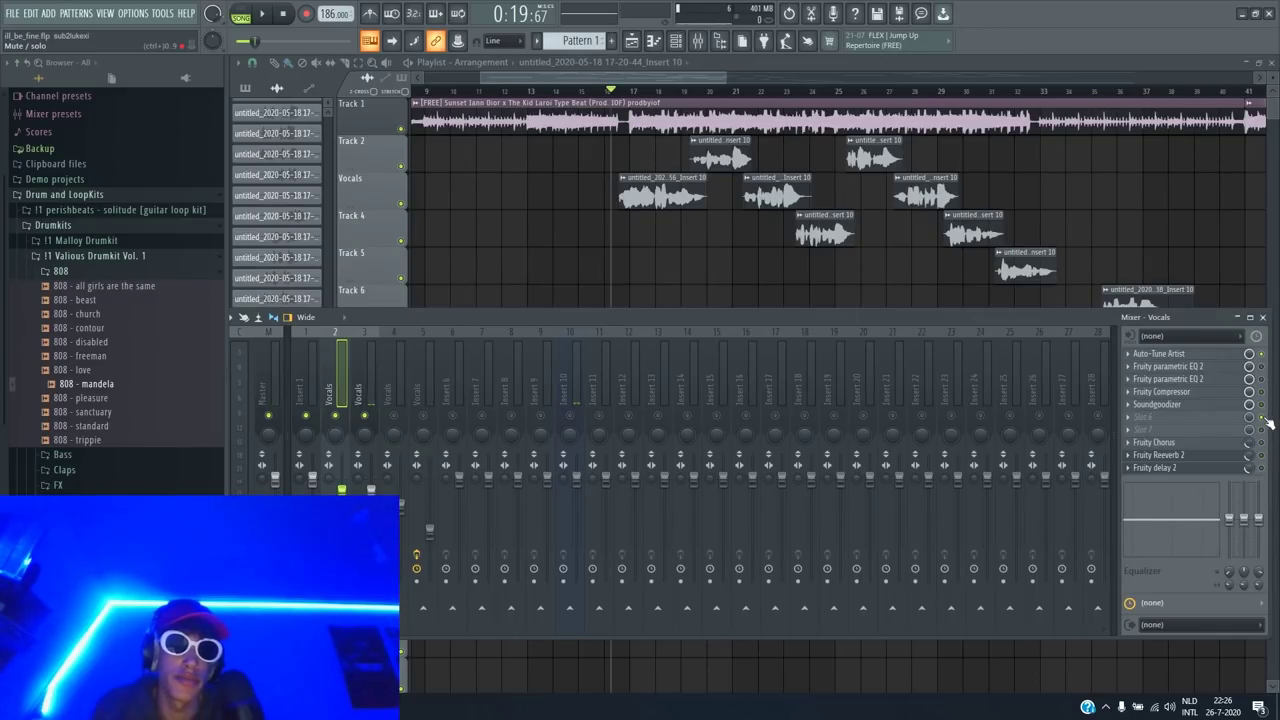
click(365, 375)
key(space)
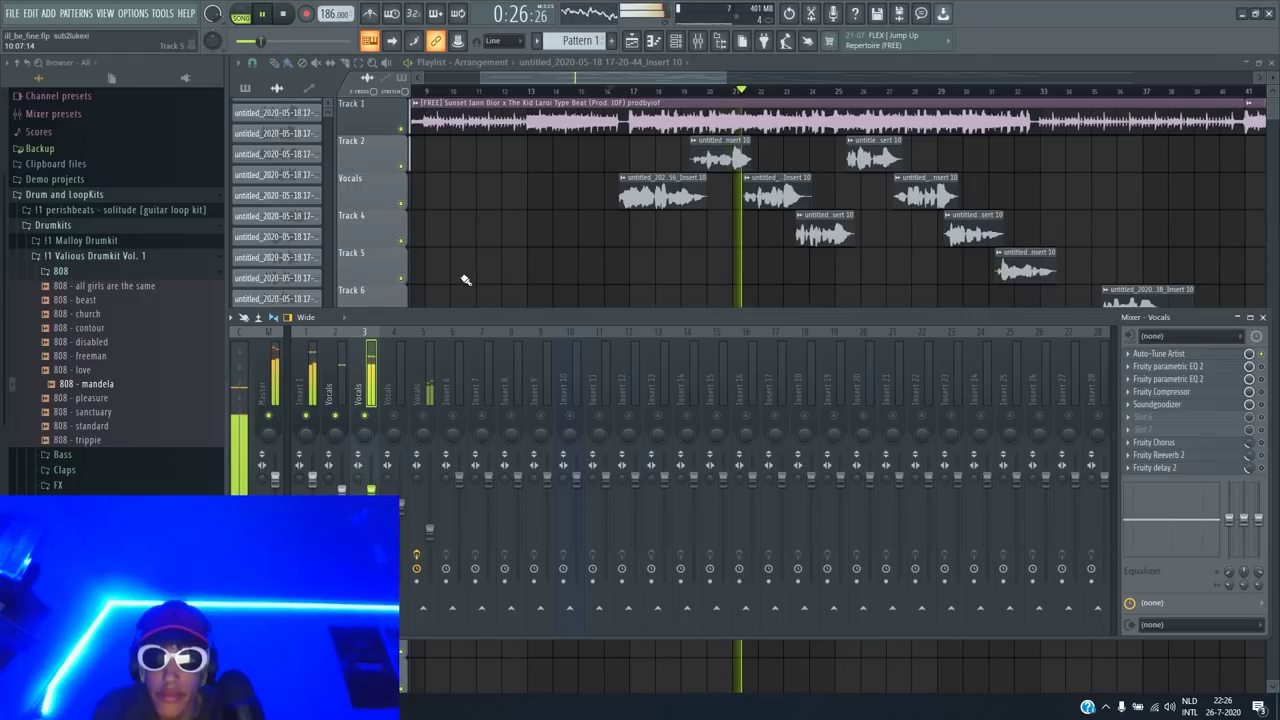
key(space)
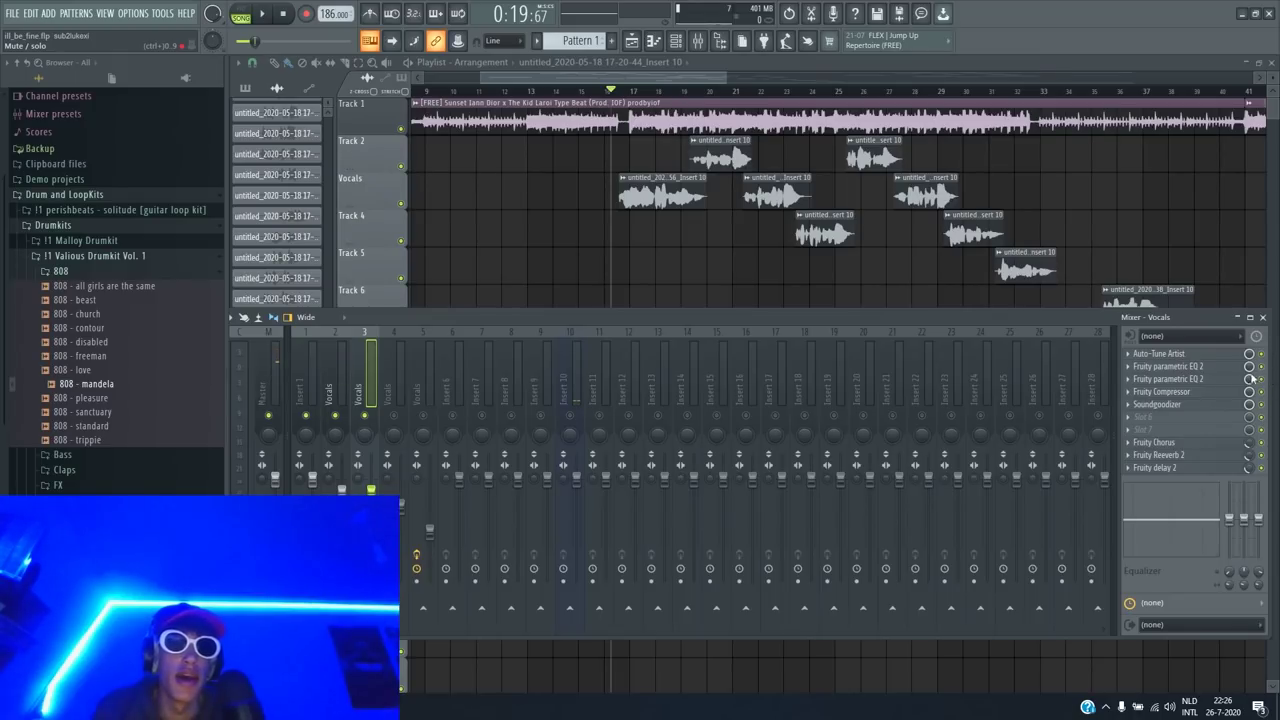
click(341, 400)
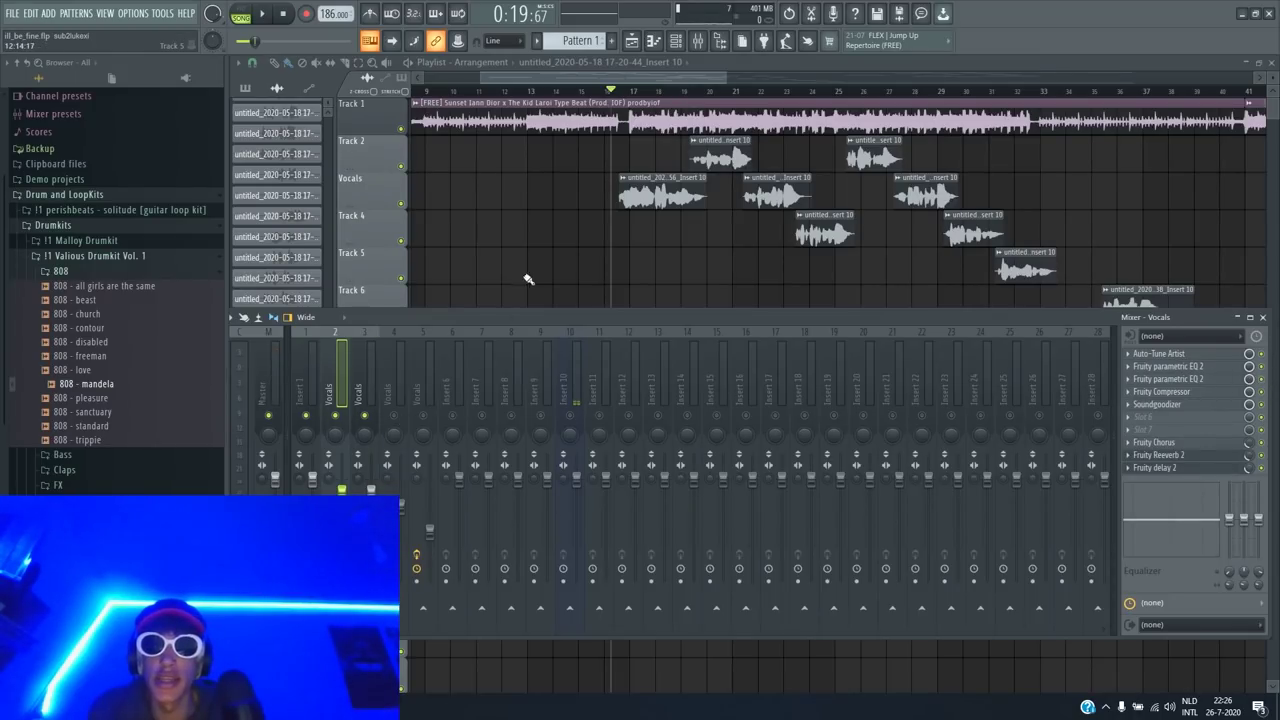
key(F9)
click(428, 91)
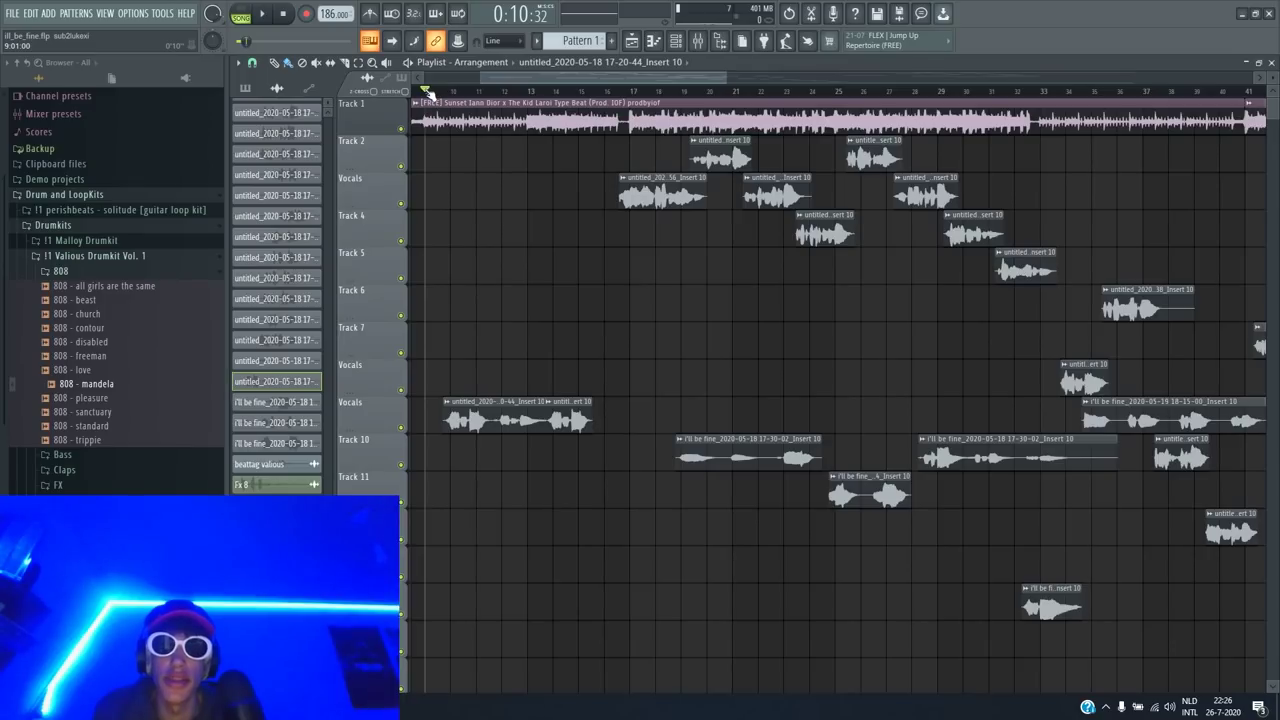
scroll(531, 76, left, 3)
key(F9)
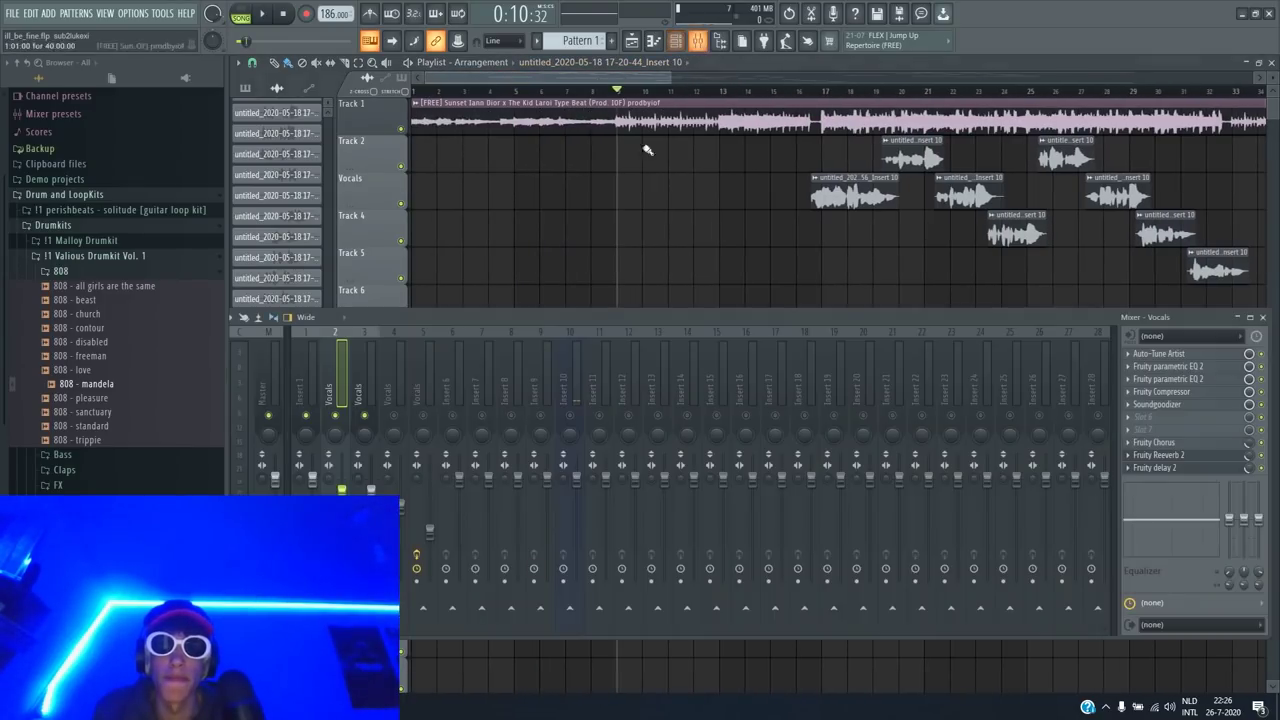
key(F9)
key(space)
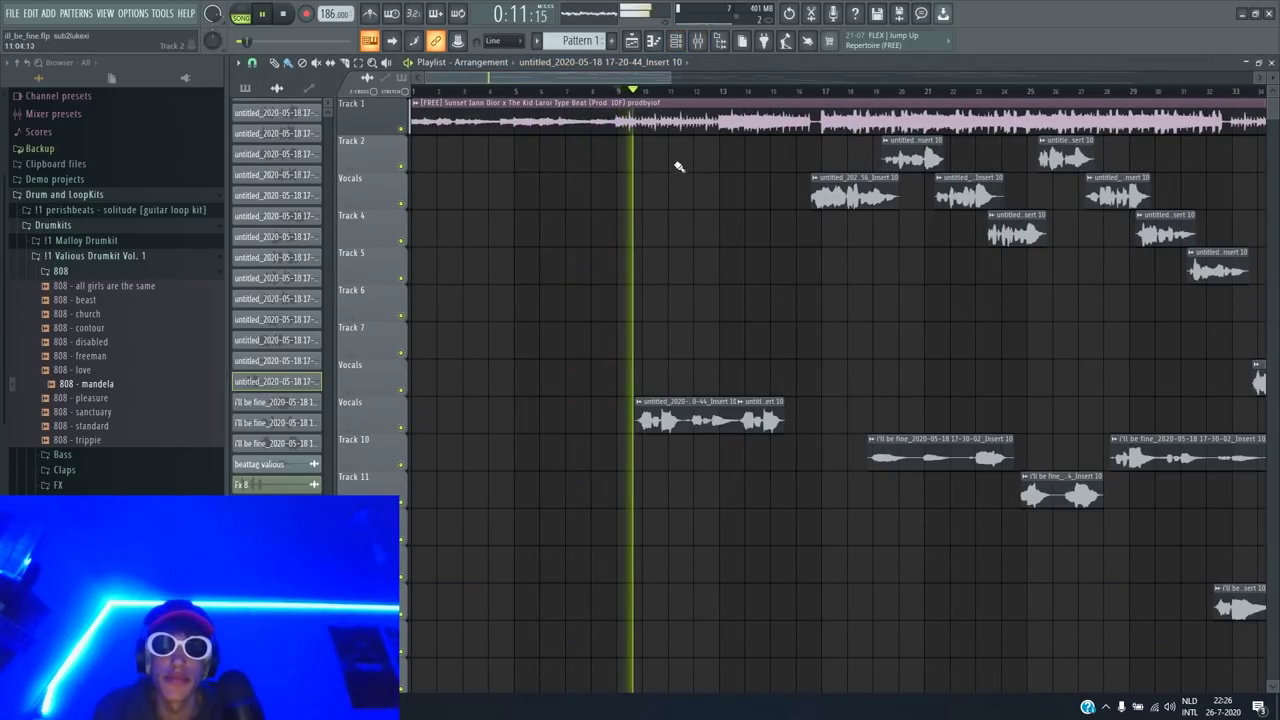
scroll(737, 434, up, 2)
key(F9)
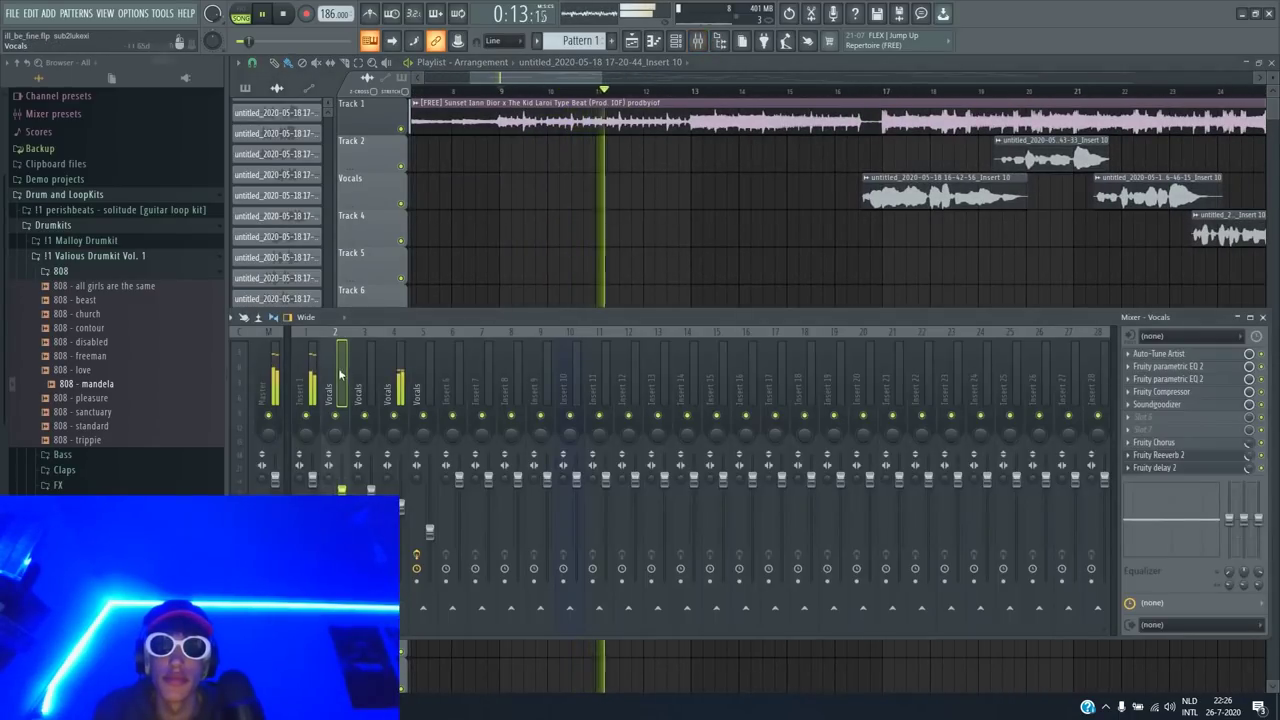
key(space)
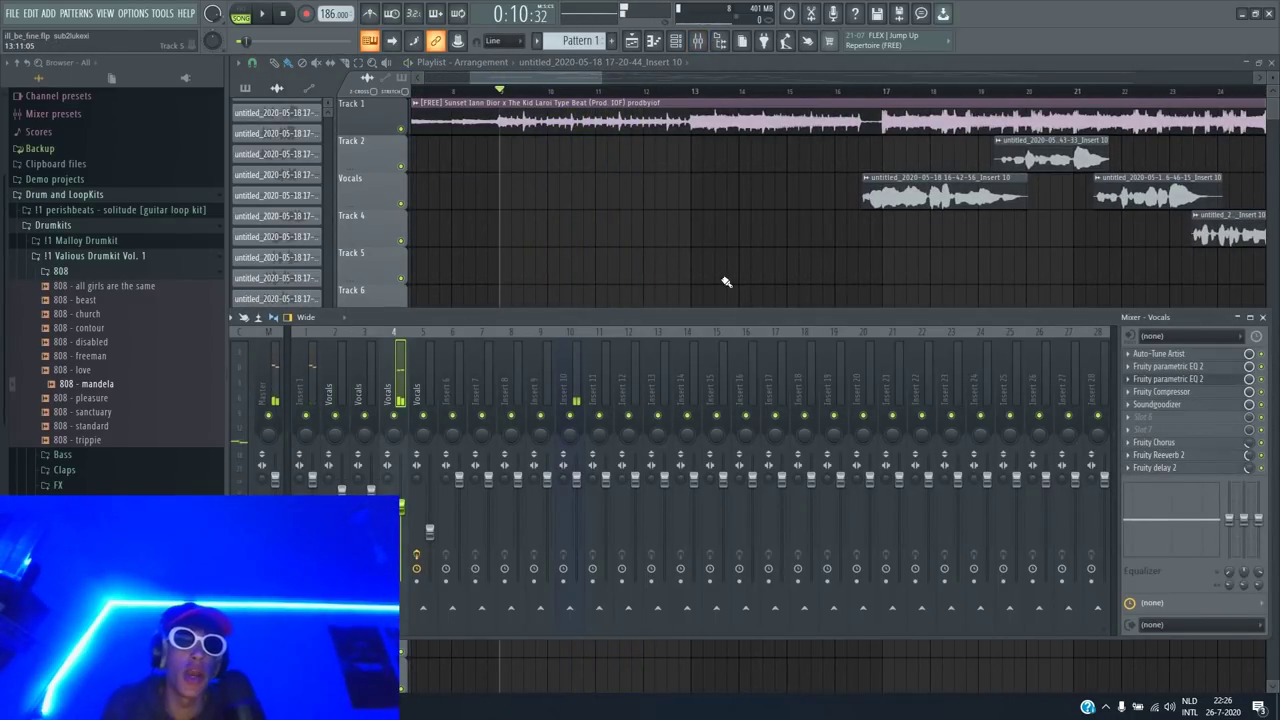
right_click(357, 388)
mouse_move(400, 388)
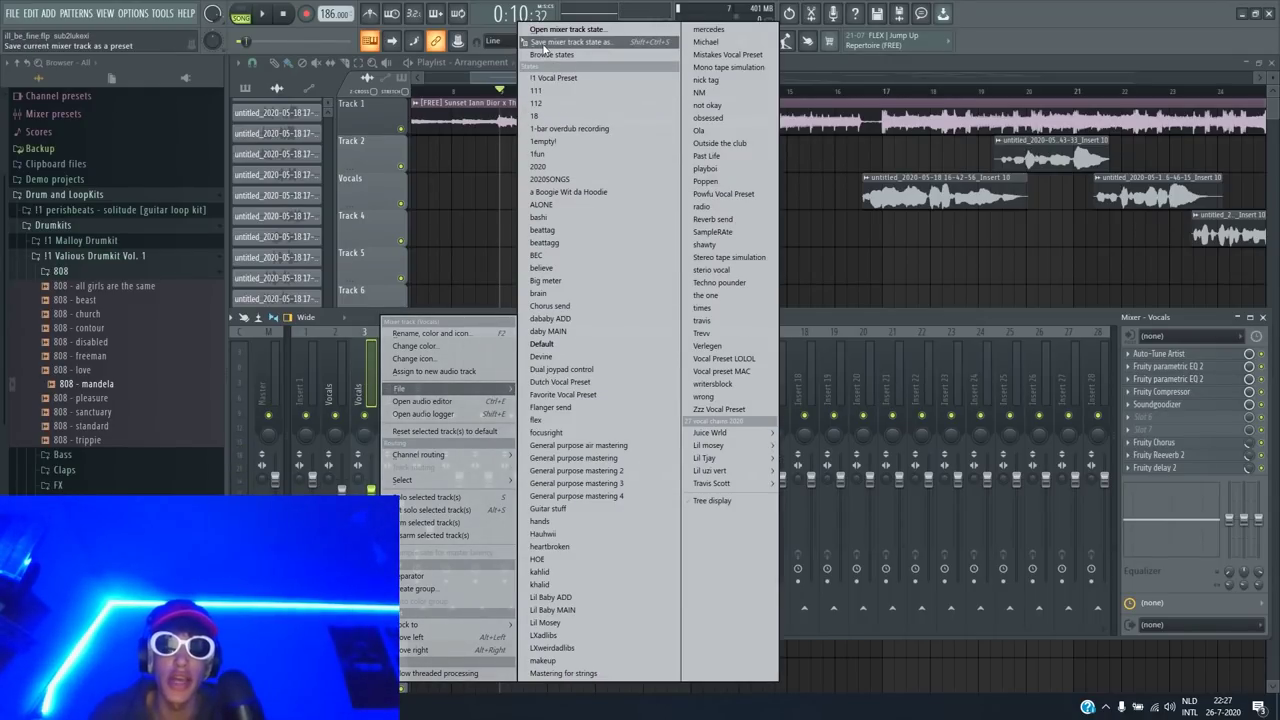
click(864, 366)
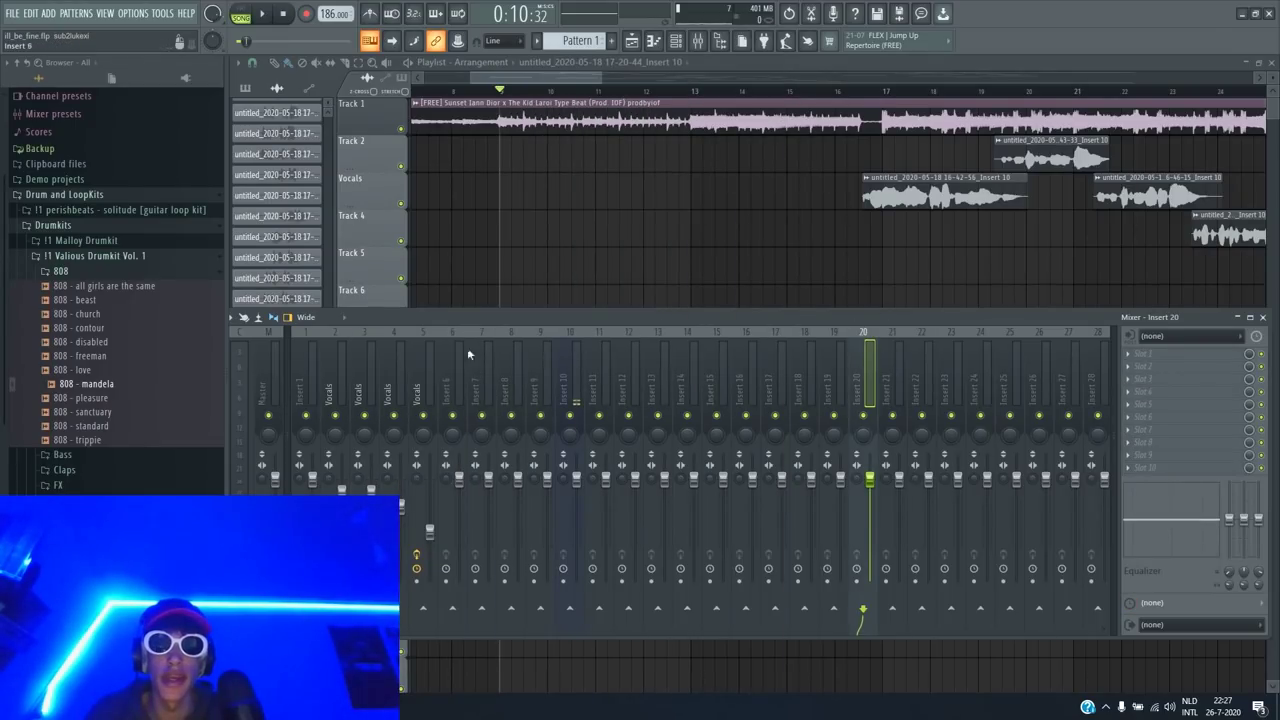
click(398, 372)
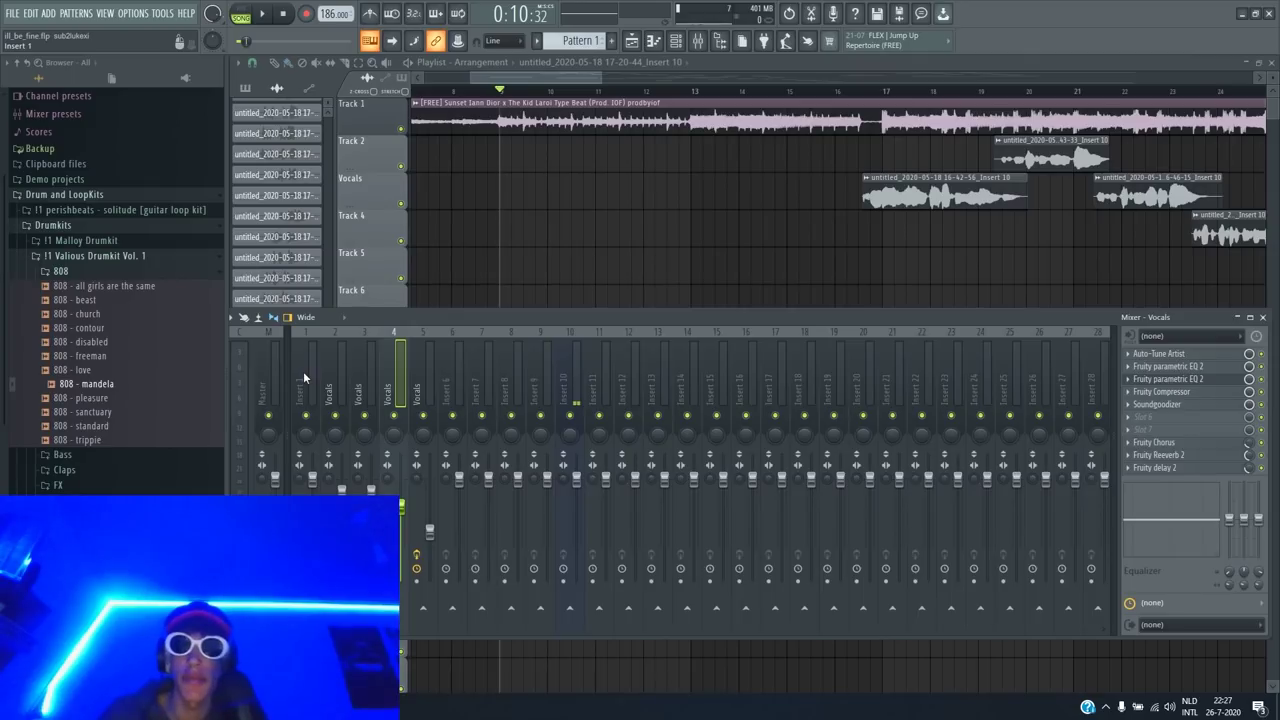
Inspect Fruity parametric EQ 2's preset list on insert 4, leaving the curve unchanged, then close it
click(1168, 380)
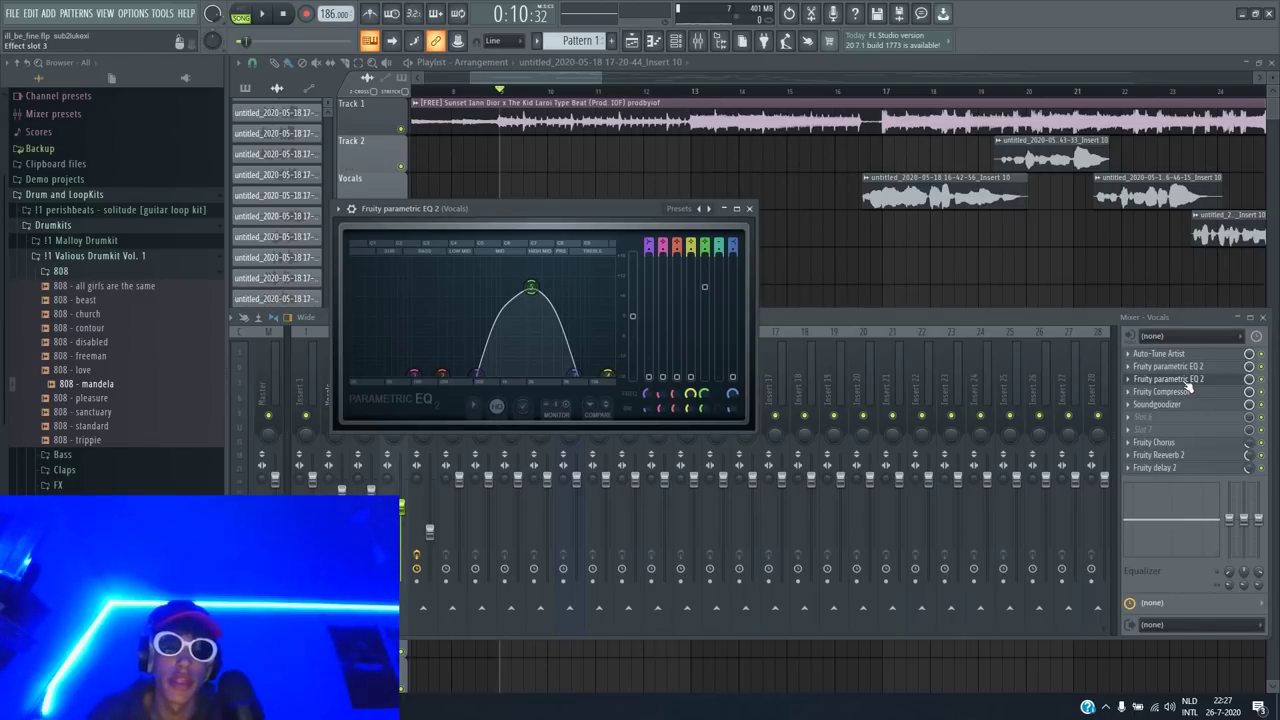
right_click(708, 208)
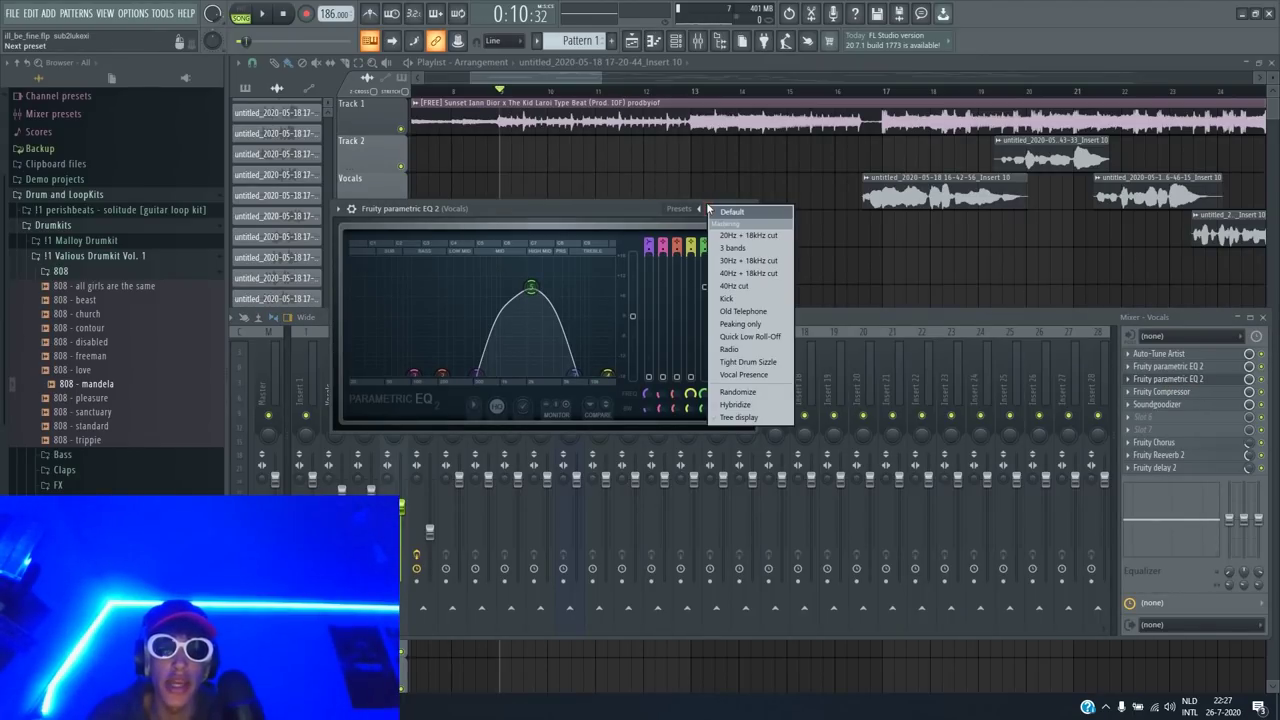
click(737, 312)
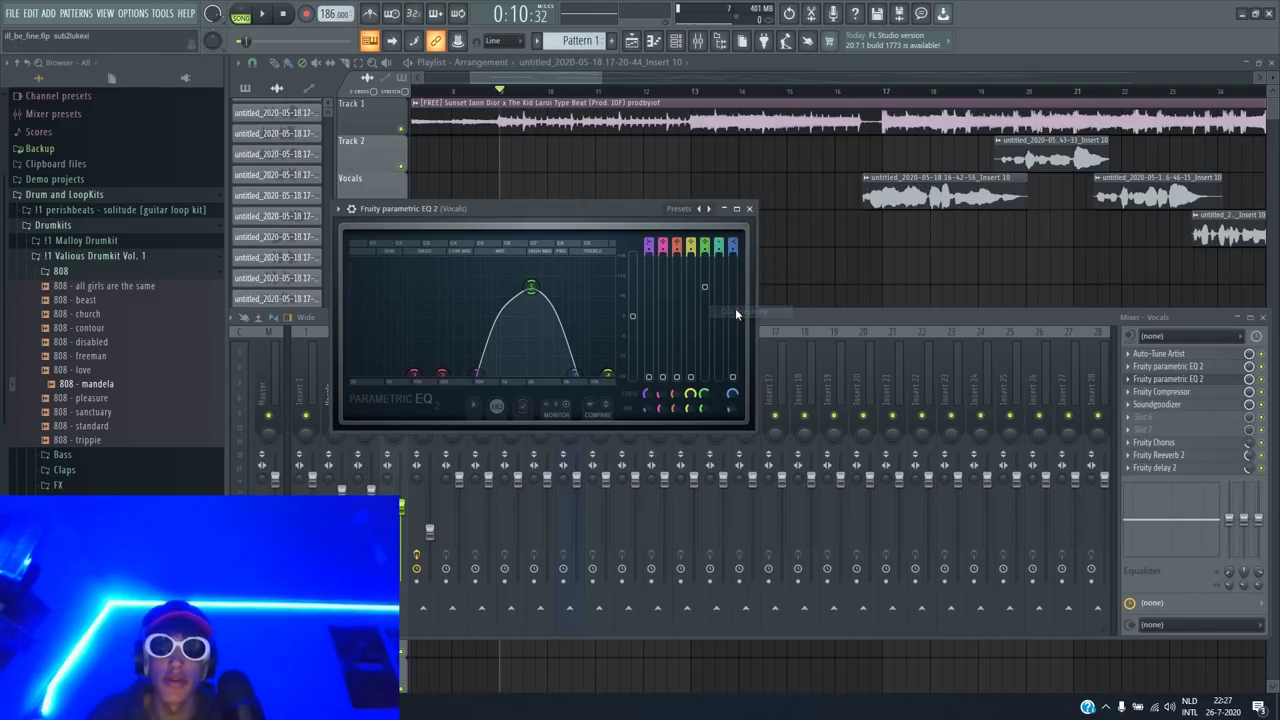
click(749, 208)
Play back the vocal chain briefly, then hide the mixer and zoom out to show Tracks 1–11
key(space)
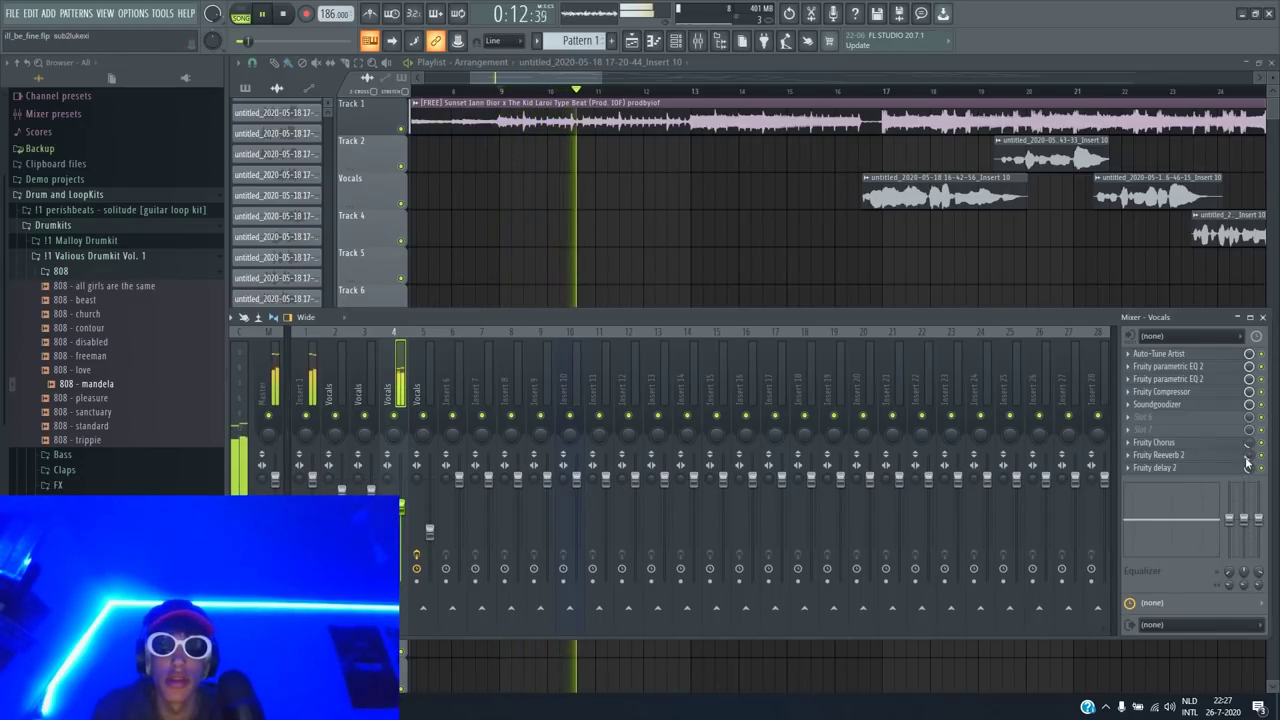
key(space)
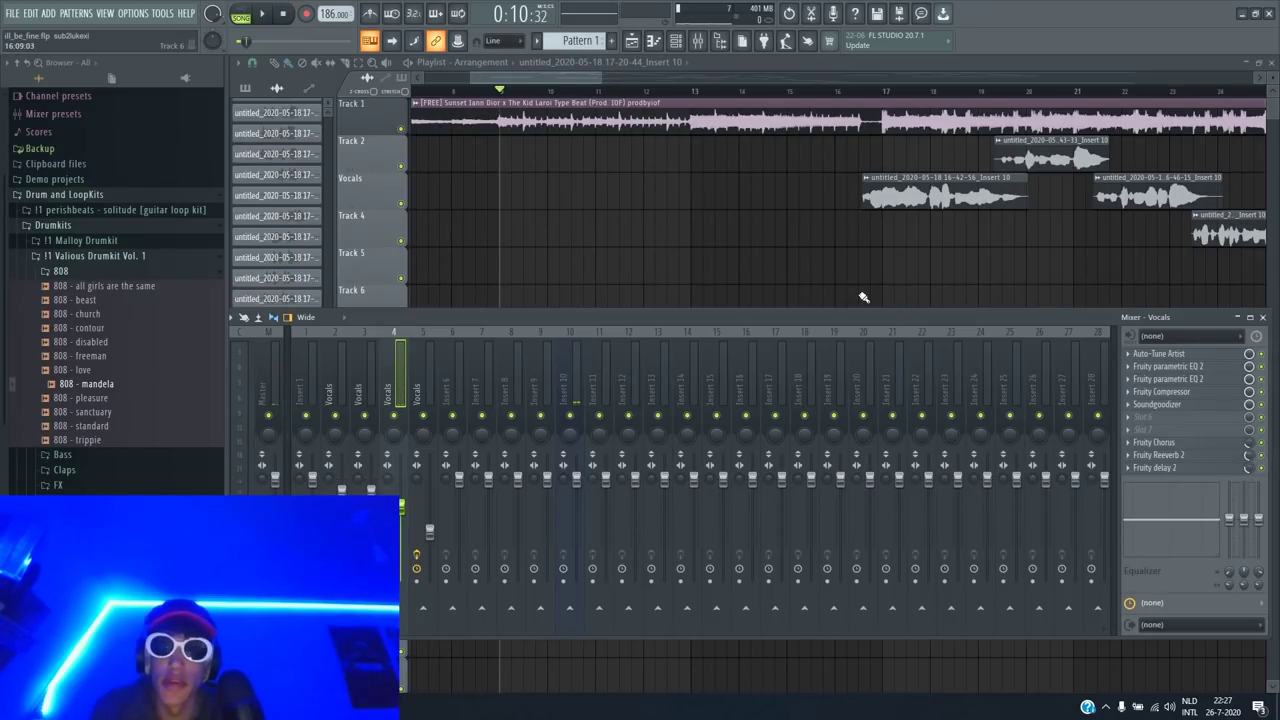
key(F9)
scroll(973, 431, down, 5)
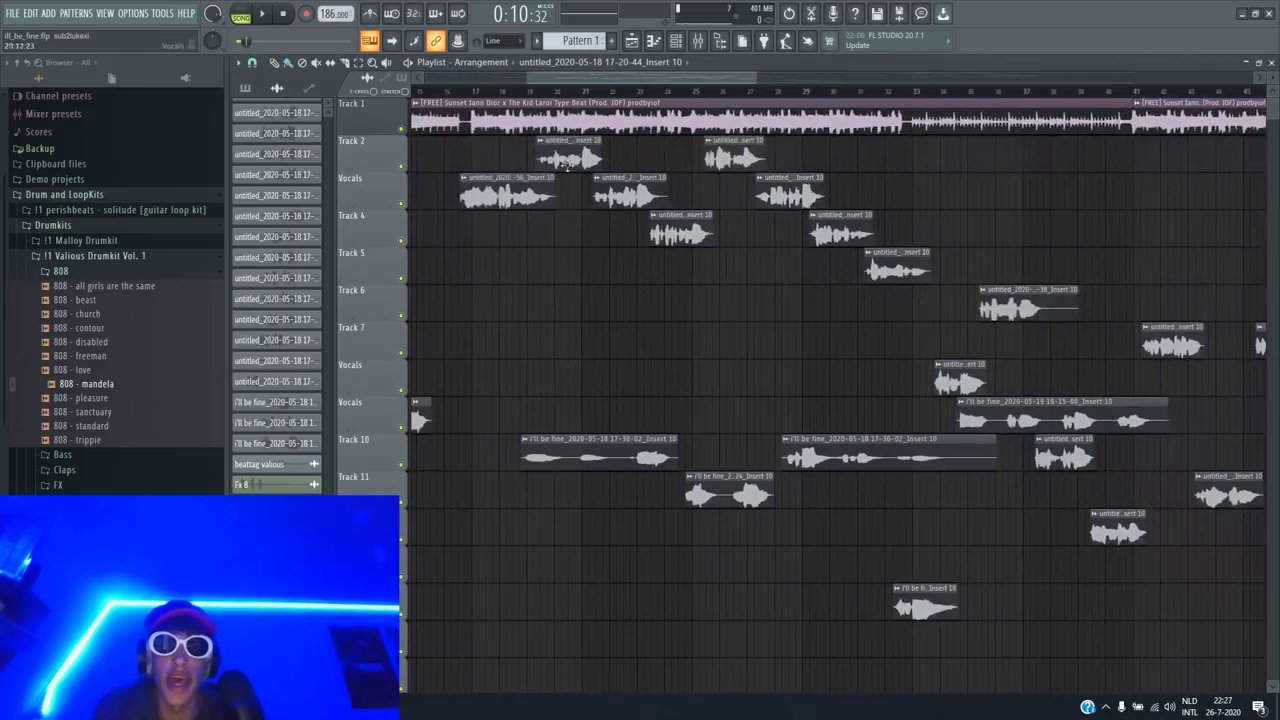
click(520, 90)
right_click(401, 465)
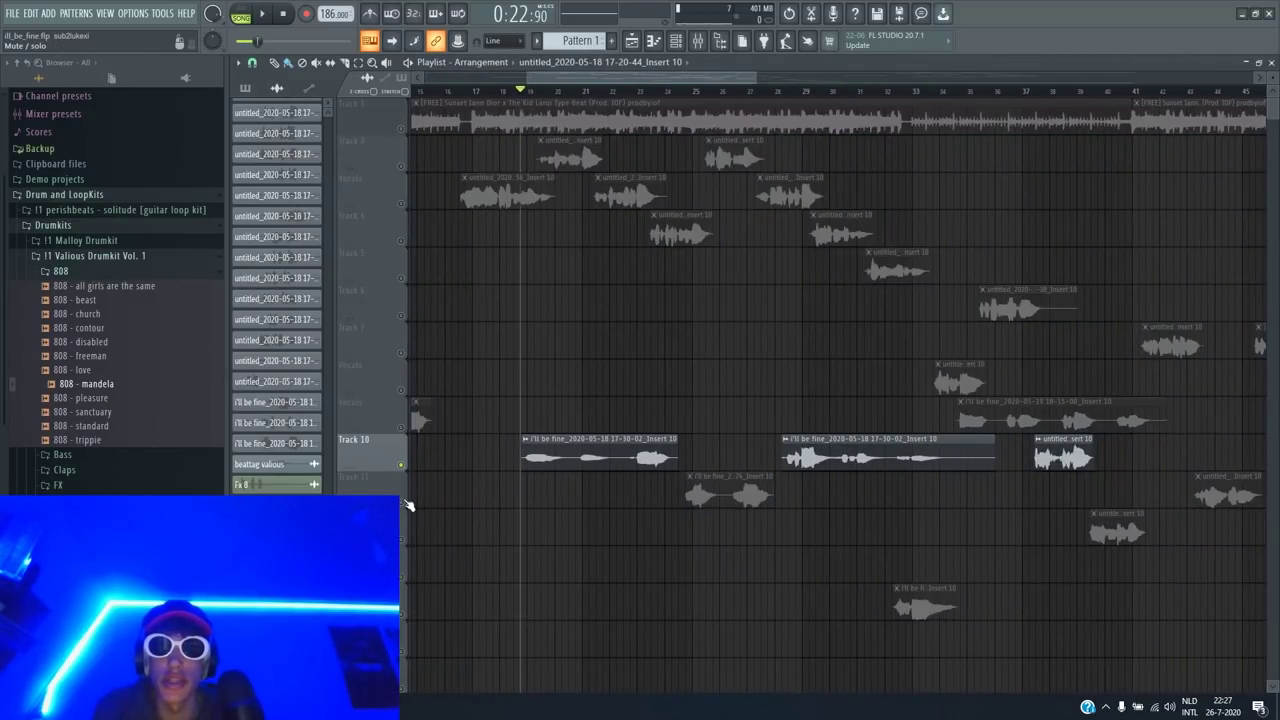
key(space)
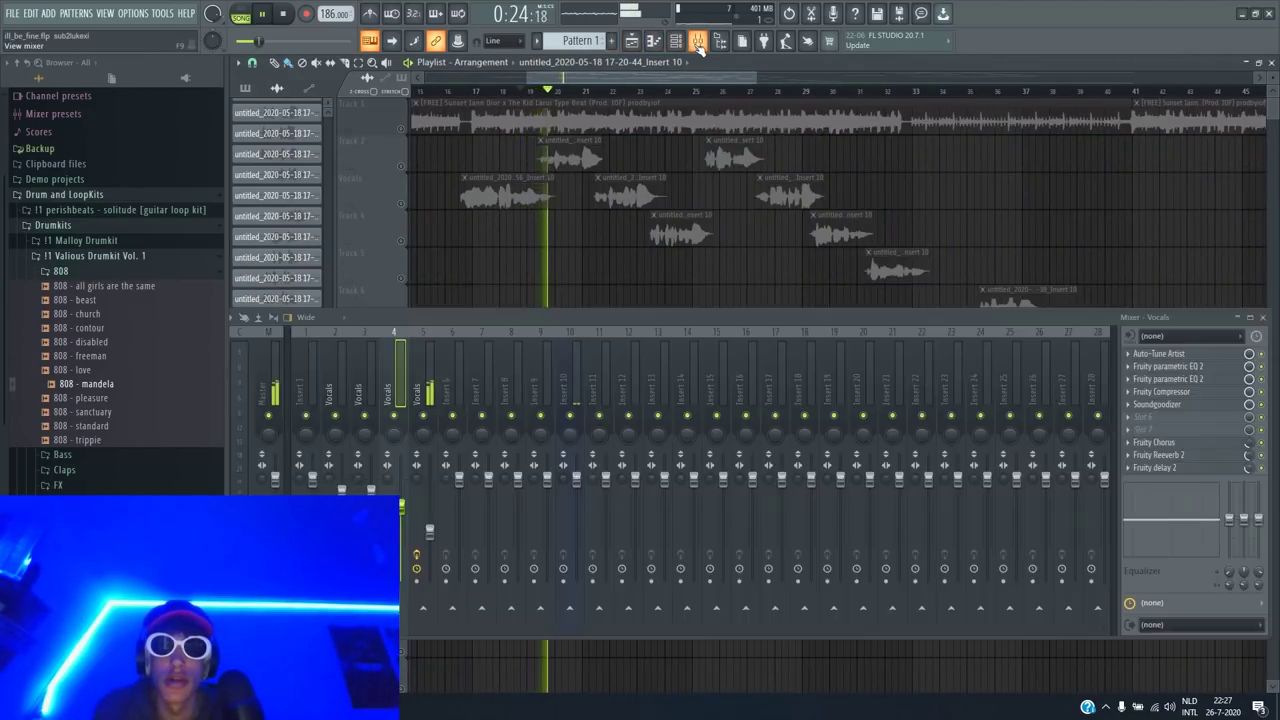
key(F9)
click(428, 390)
key(space)
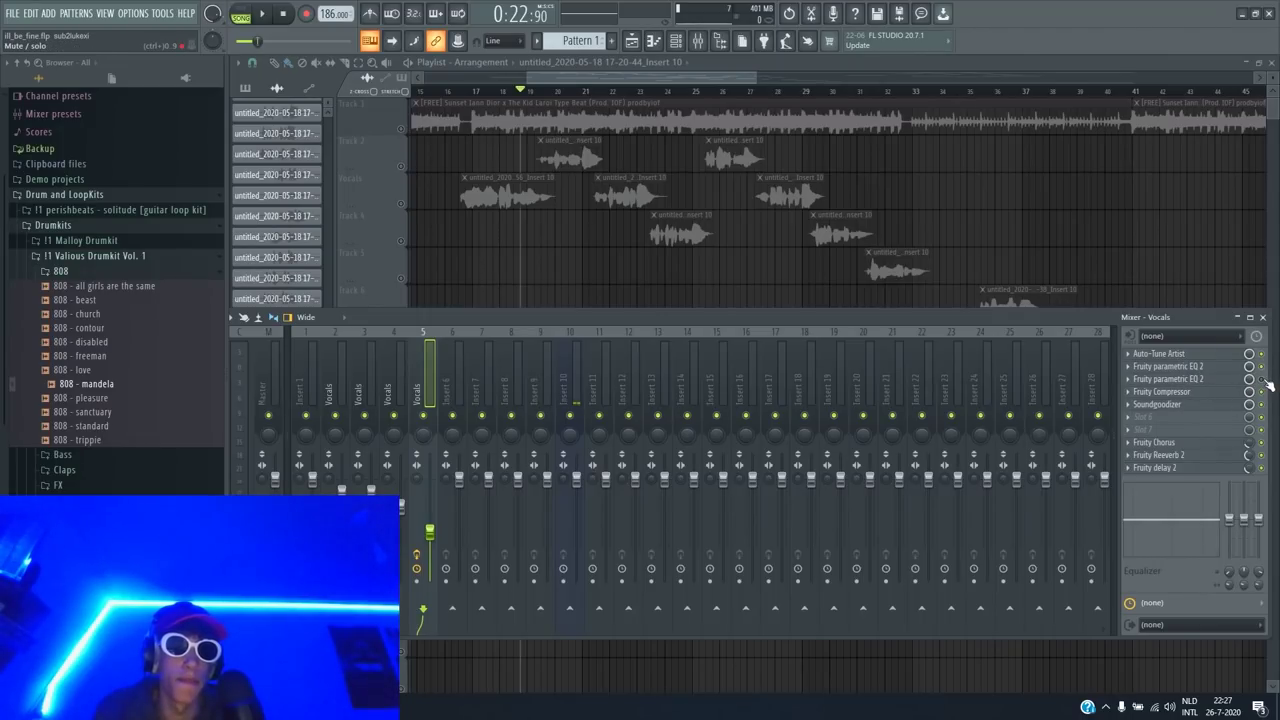
key(F9)
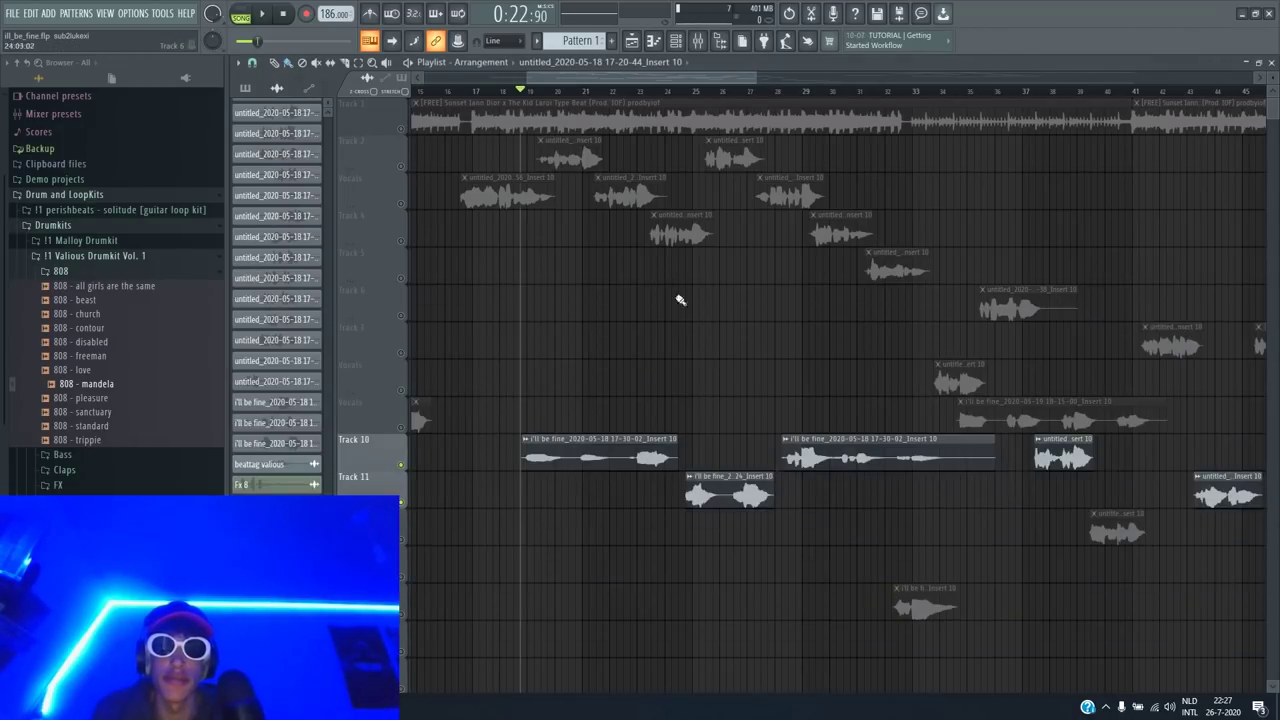
key(space)
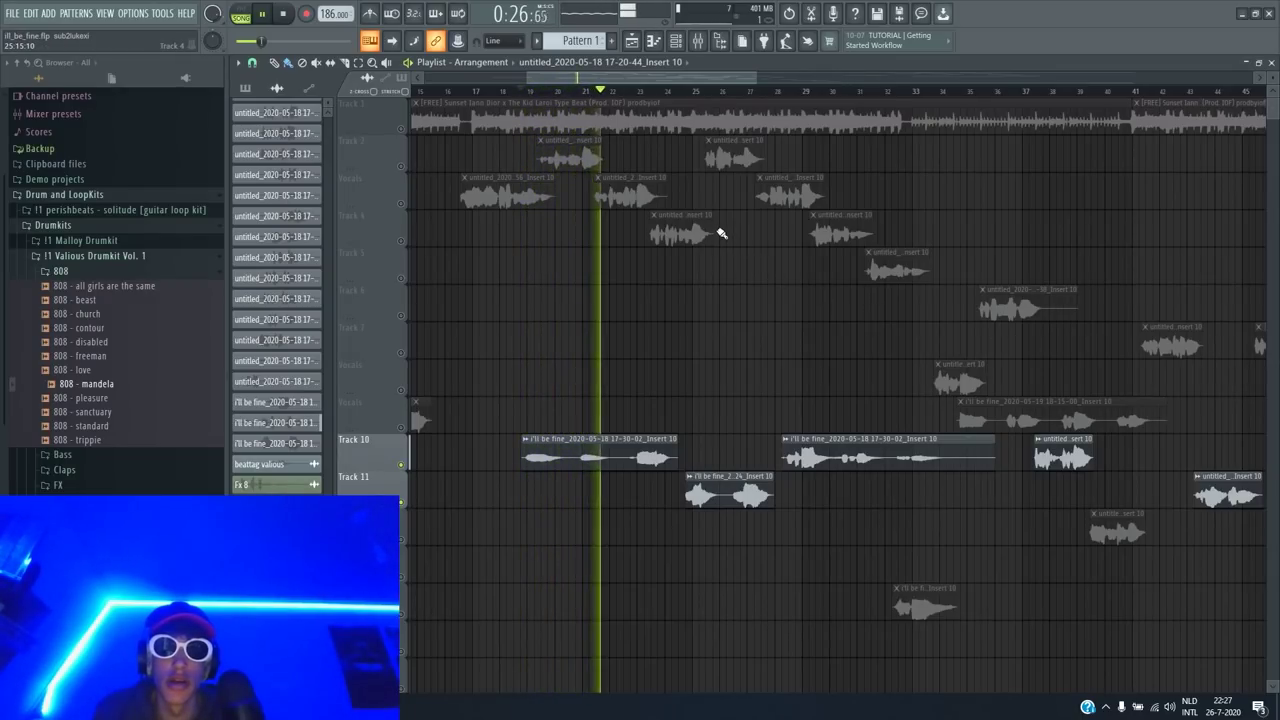
click(402, 129)
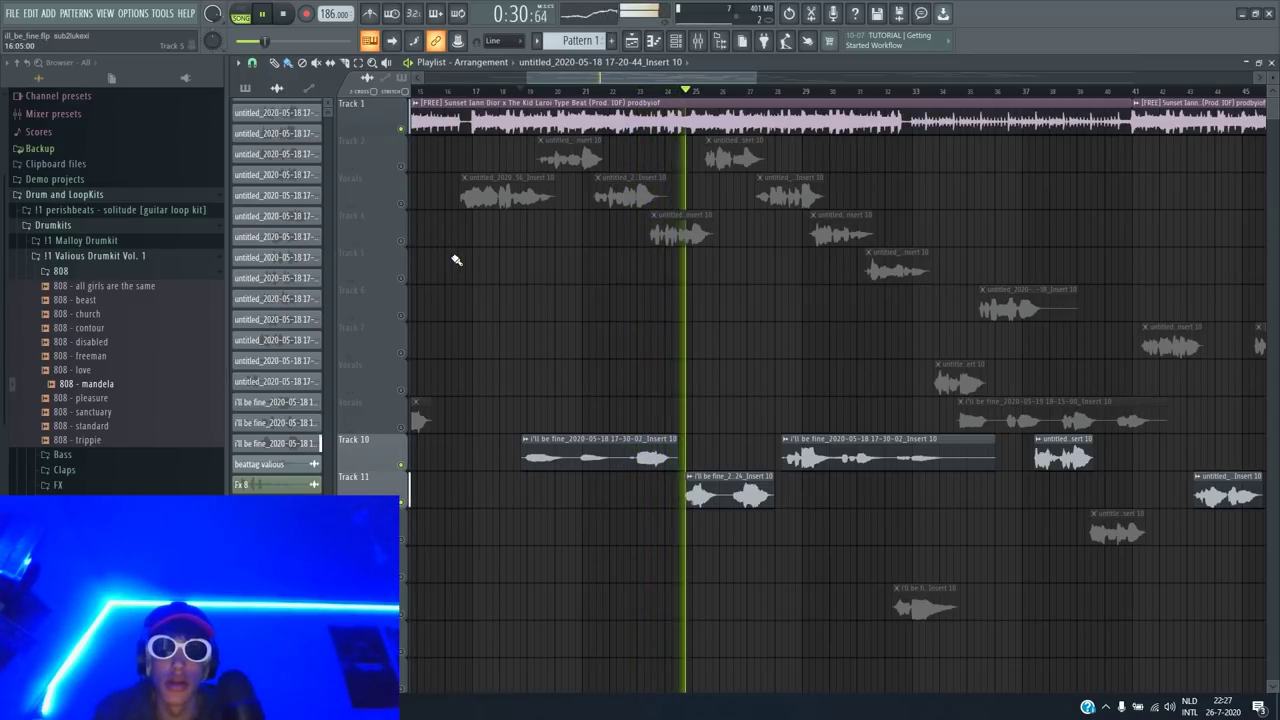
right_click(408, 320)
right_click(408, 320)
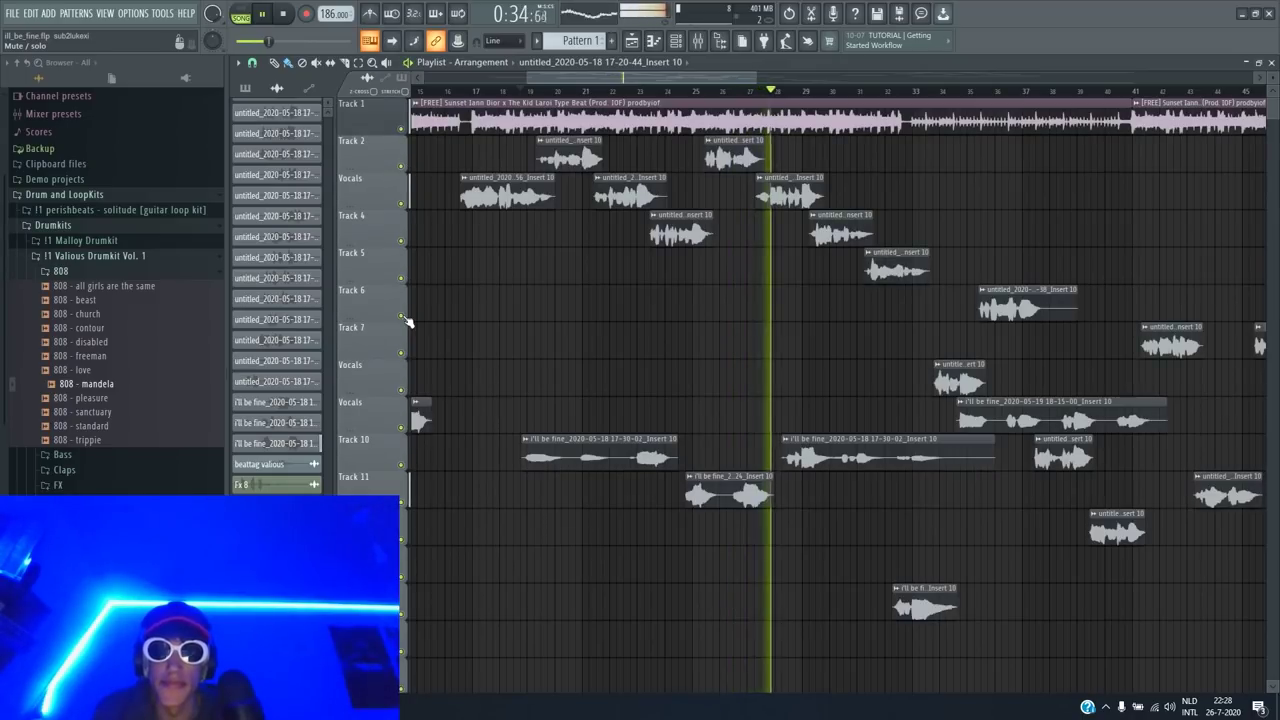
scroll(663, 434, down, 5)
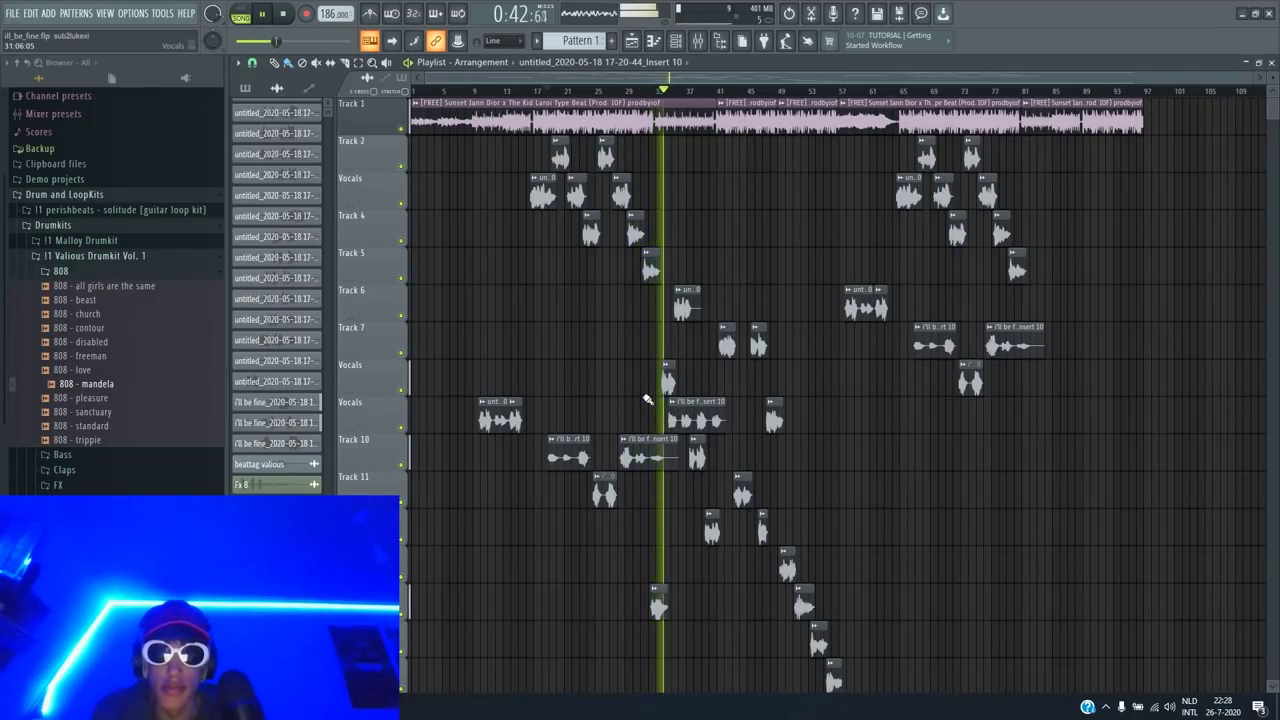
Stop playback at 0:22:90 and reopen the Mixer showing the Vocals effect chain
key(space)
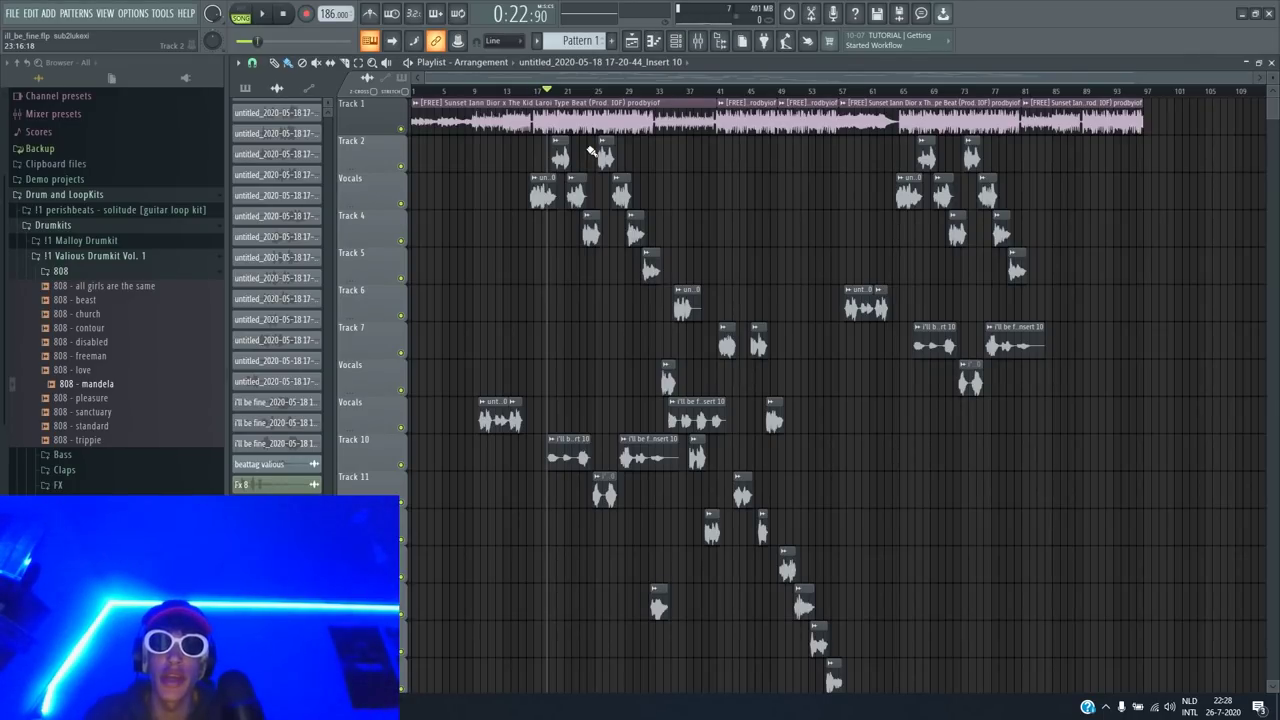
click(700, 42)
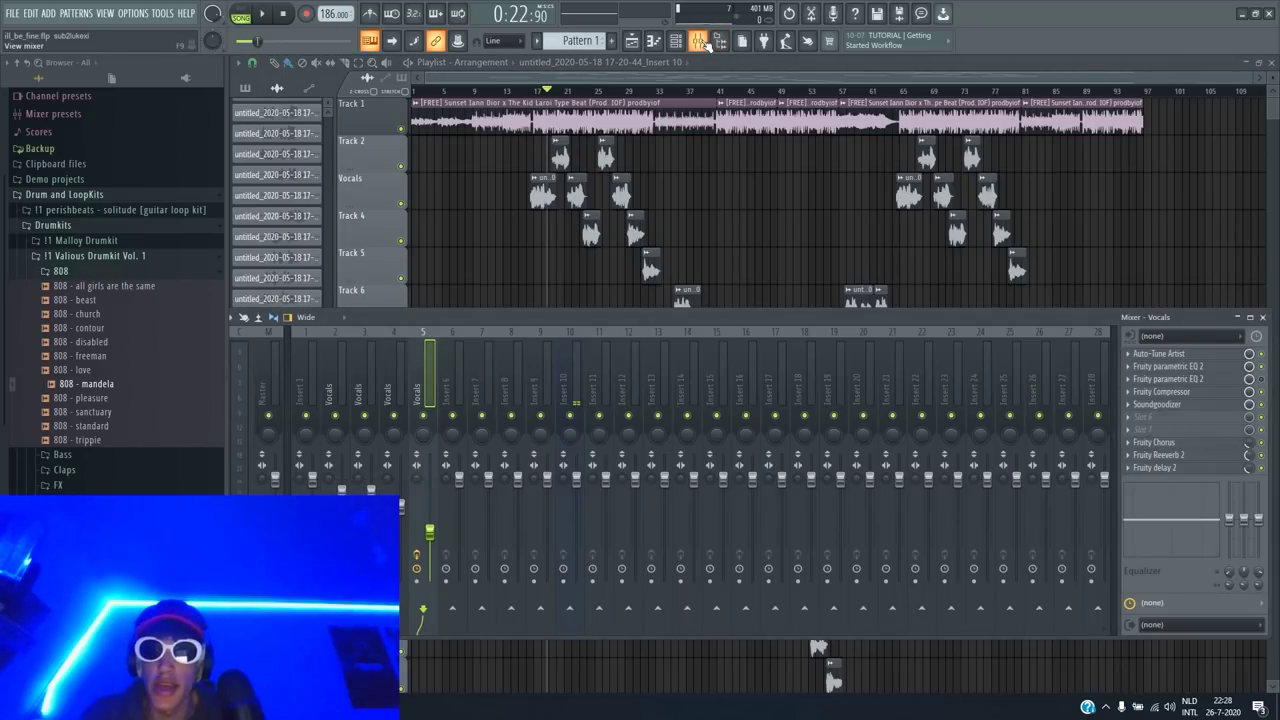